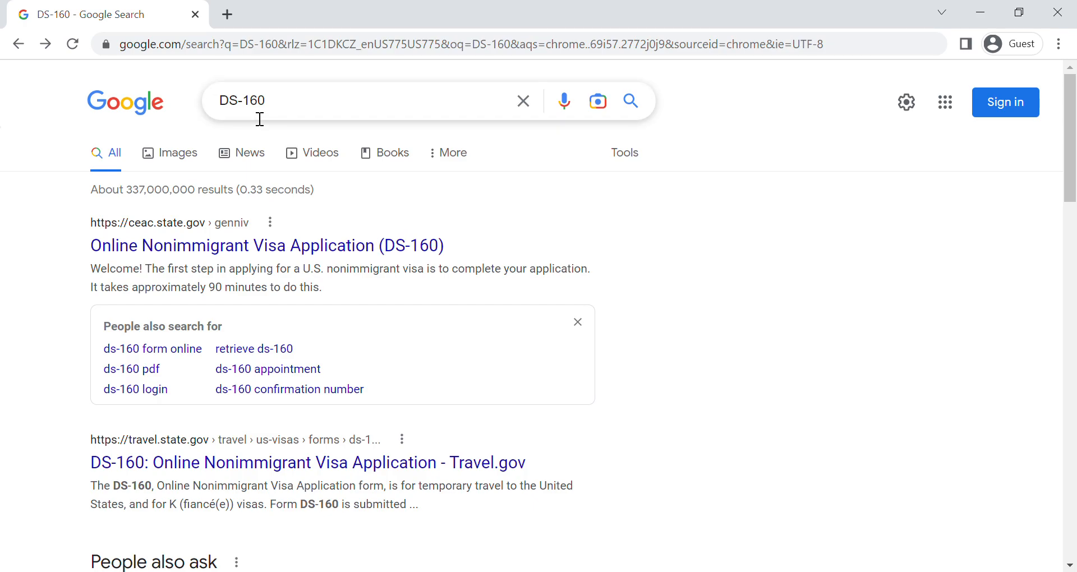
# - Open the Online Nonimmigrant Visa Application (DS-160) site from the search results and choose VIETNAM, HO CHI MINH CITY as the application location
pyautogui.click(282, 253)
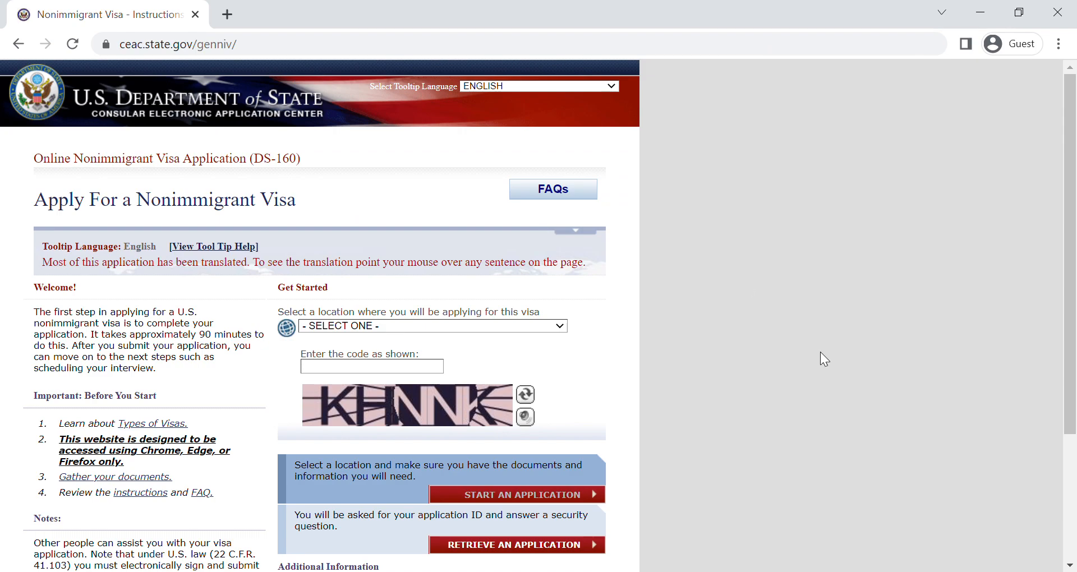
pyautogui.hotkey('ctrl', '+')
pyautogui.hotkey('ctrl', '+')
pyautogui.hotkey('ctrl', '+')
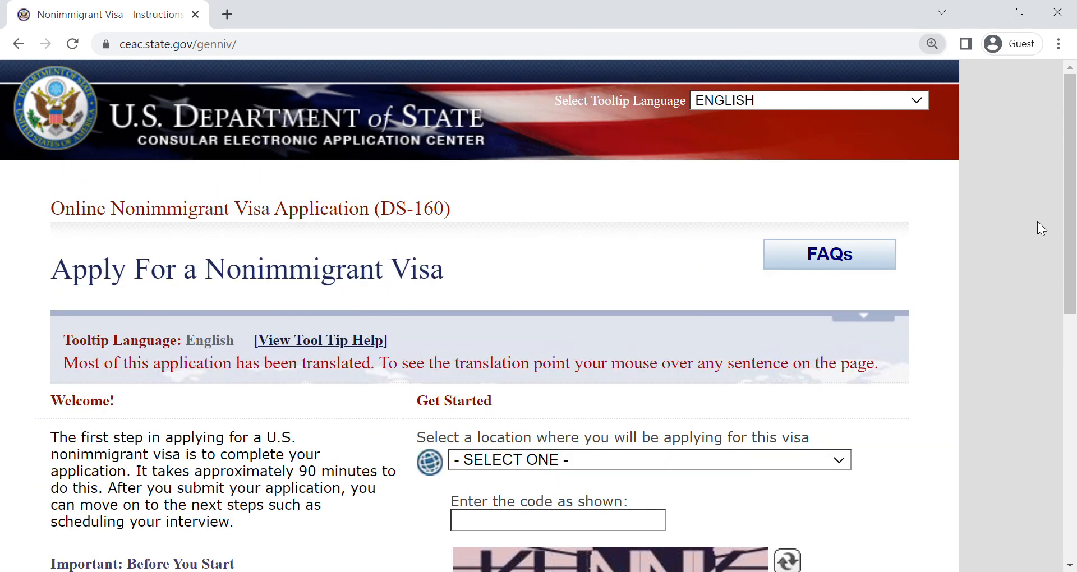
pyautogui.moveTo(1070, 188); pyautogui.dragTo(1071, 318)
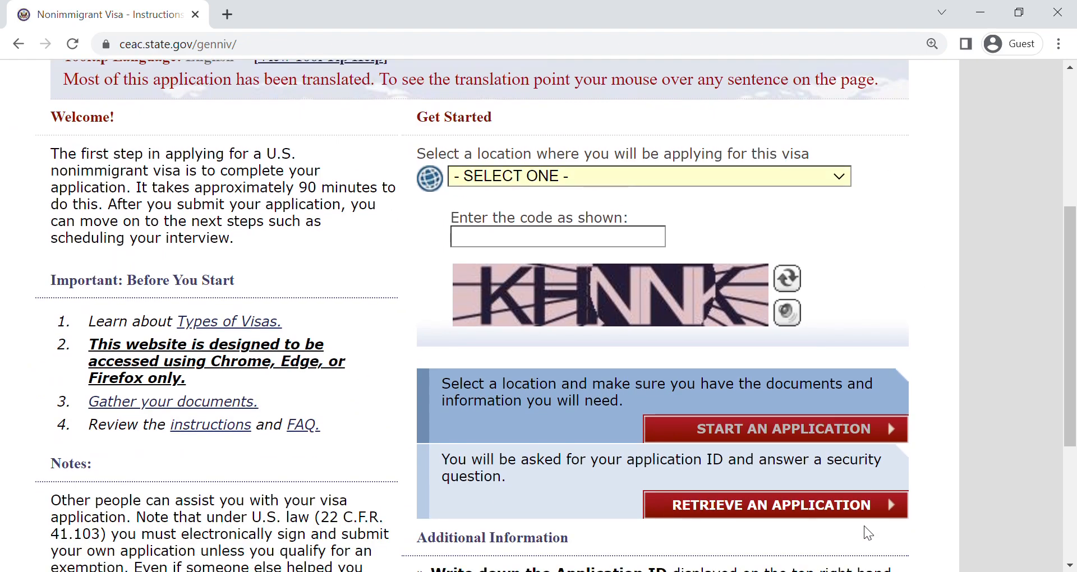
pyautogui.click(517, 516)
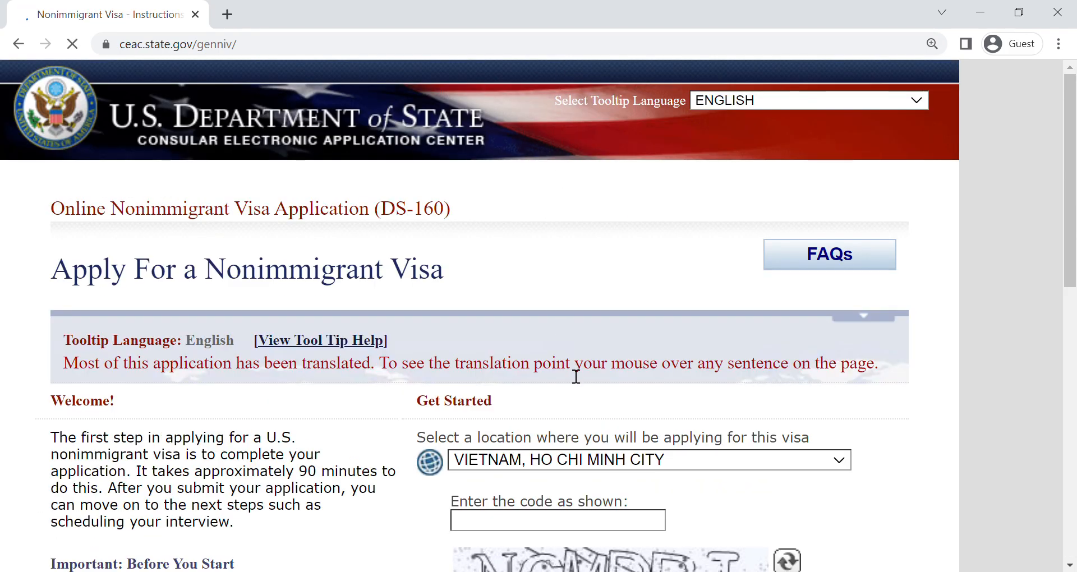
# - Enter the code shown in the captcha image and start a new application
pyautogui.moveTo(1075, 258); pyautogui.dragTo(1075, 410)
pyautogui.click(507, 164)
pyautogui.write('N^')
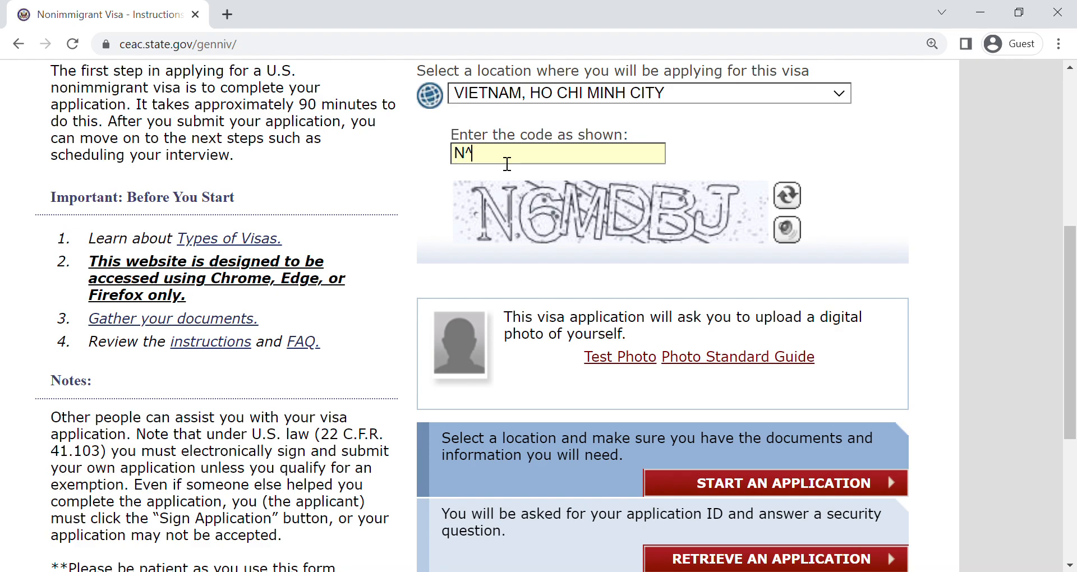
pyautogui.write('6MDBJ')
pyautogui.moveTo(1071, 297); pyautogui.dragTo(1071, 356)
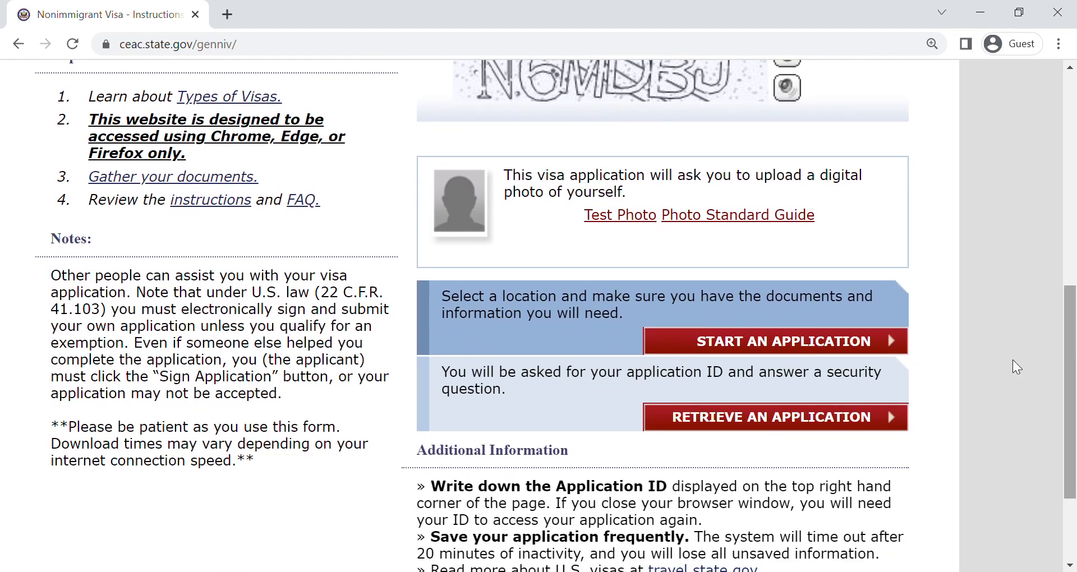
pyautogui.click(725, 342)
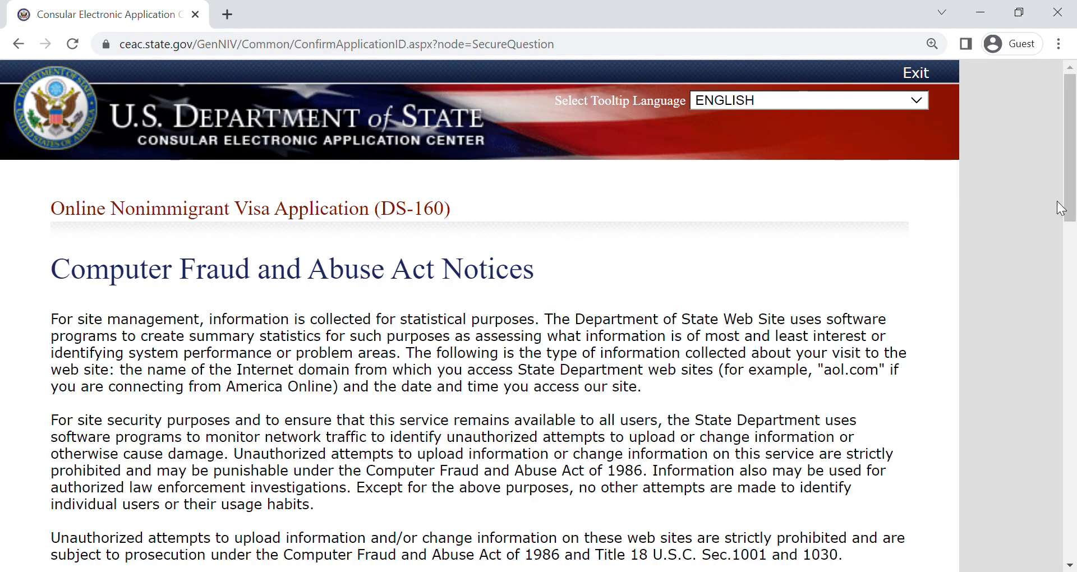
# - Select the Application ID in the Application Information section
pyautogui.moveTo(1070, 208); pyautogui.dragTo(1069, 419)
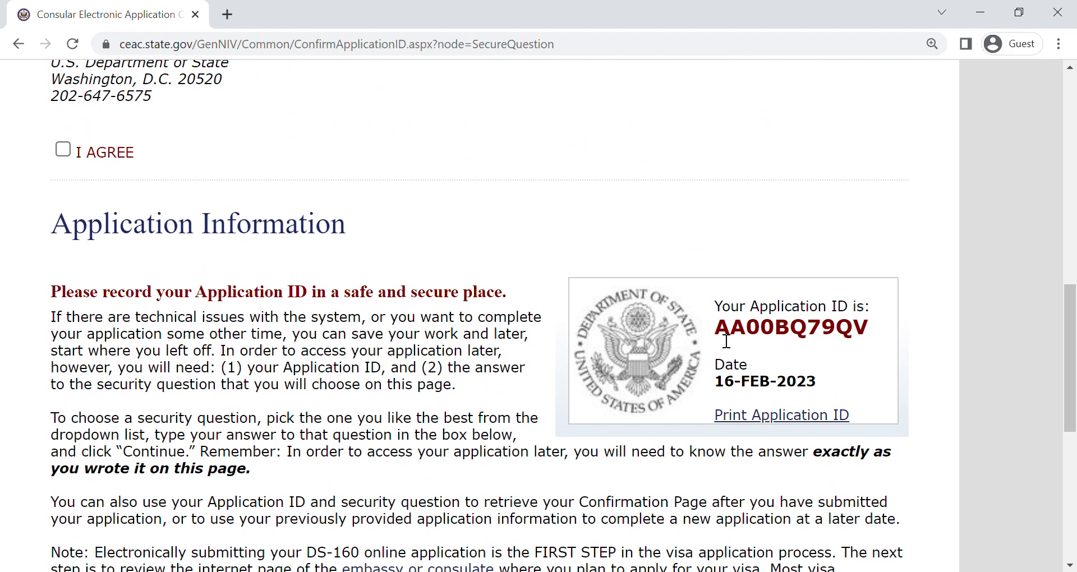
pyautogui.doubleClick(894, 330)
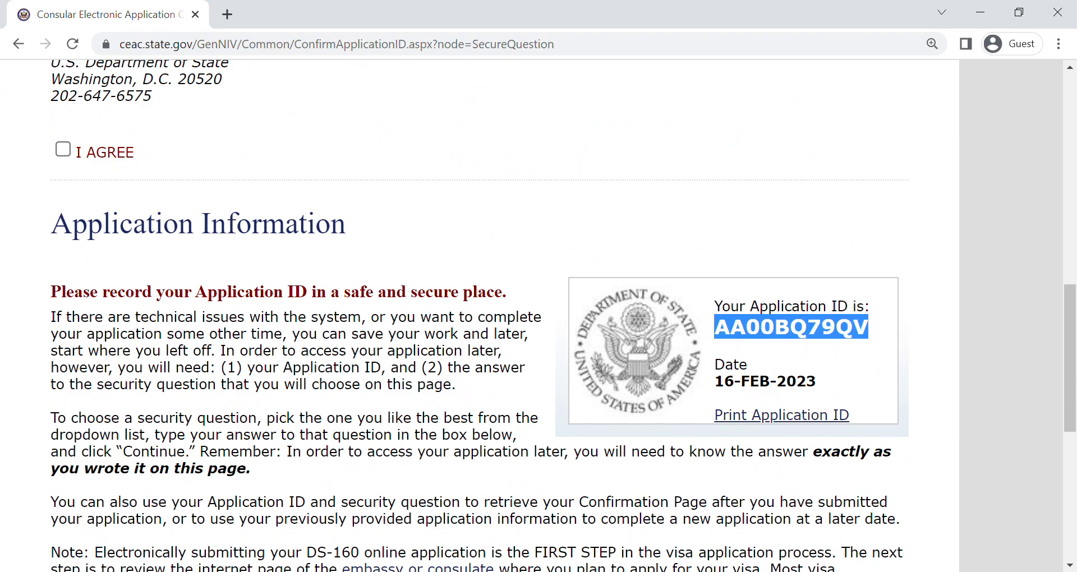
pyautogui.click(426, 571)
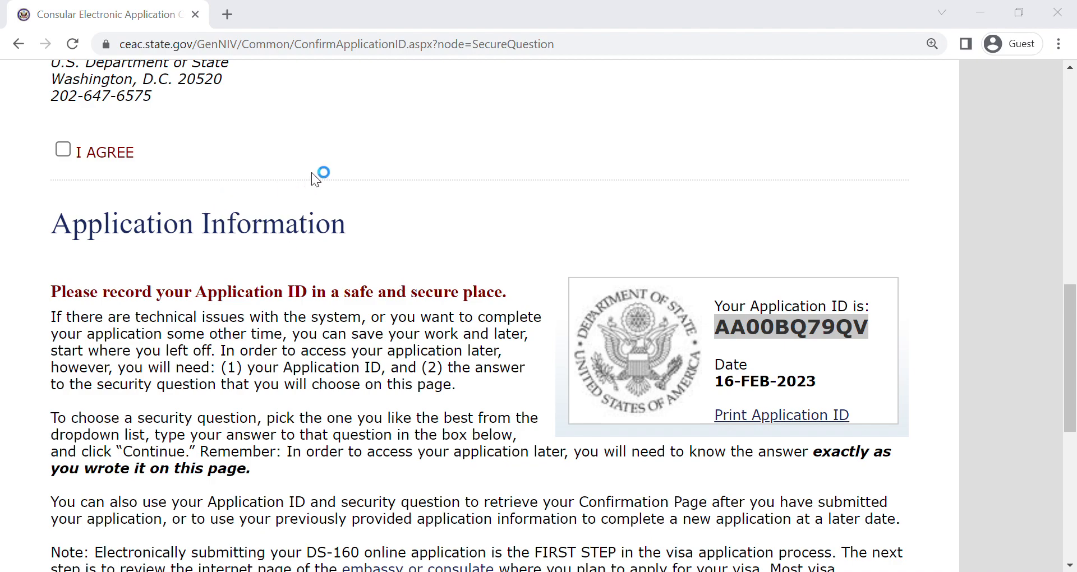
pyautogui.click(351, 261)
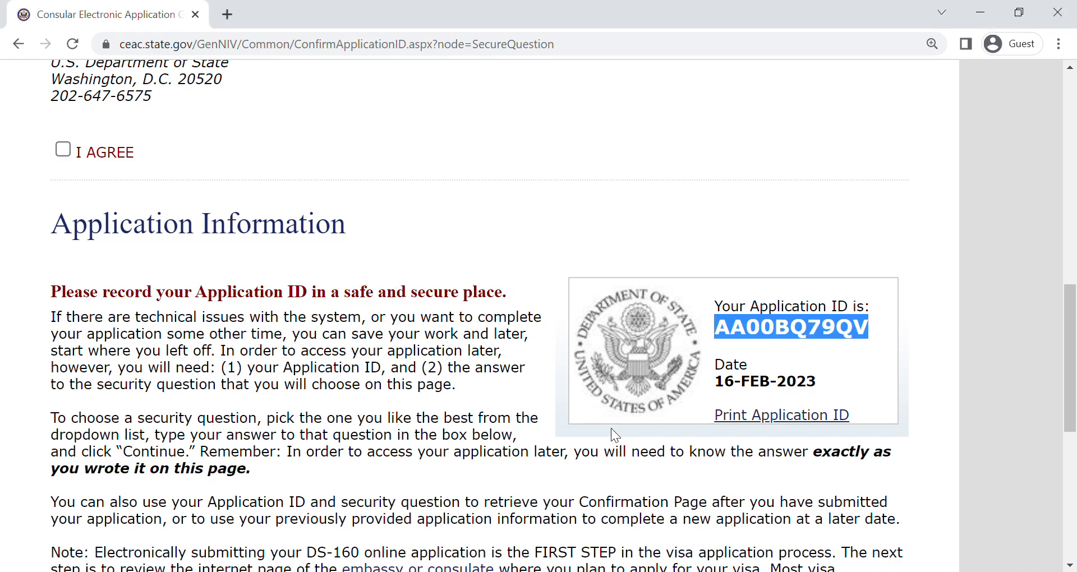
# - Agree to the notices and submit an answer to the security question about the given name of the mother's mother
pyautogui.click(63, 149)
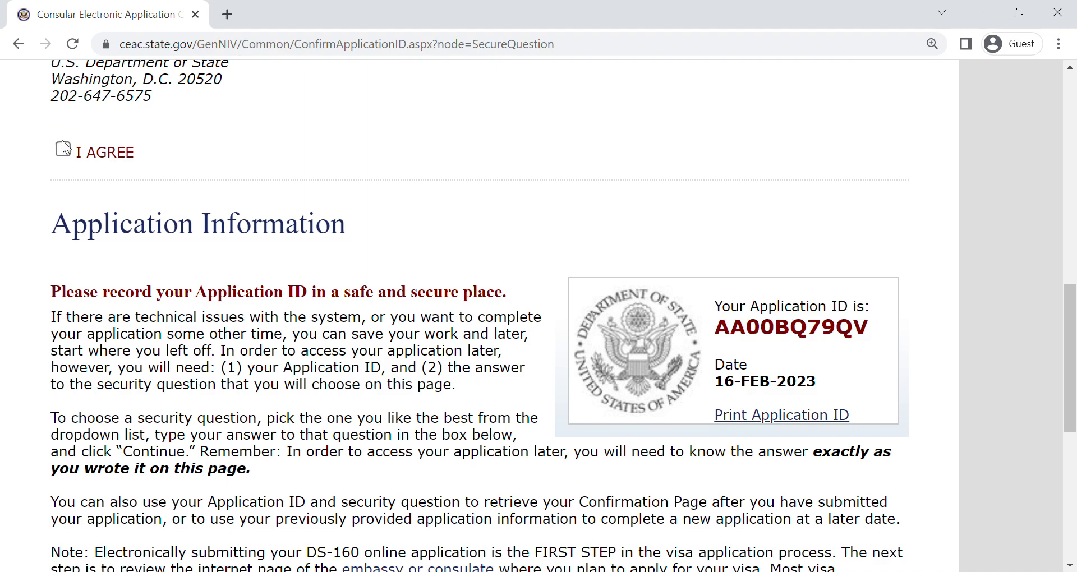
pyautogui.click(64, 149)
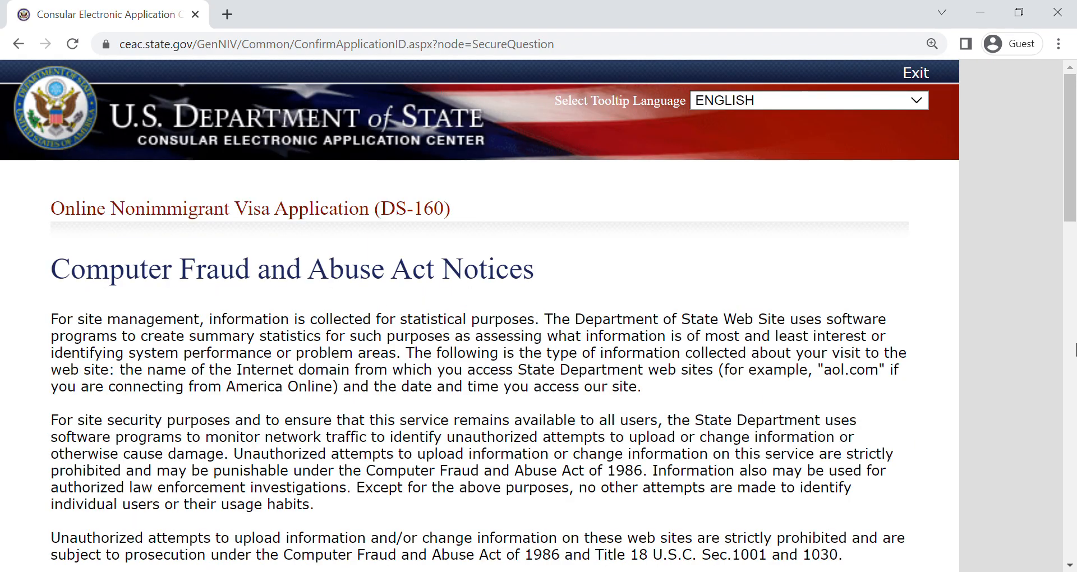
pyautogui.moveTo(1070, 140); pyautogui.dragTo(1063, 476)
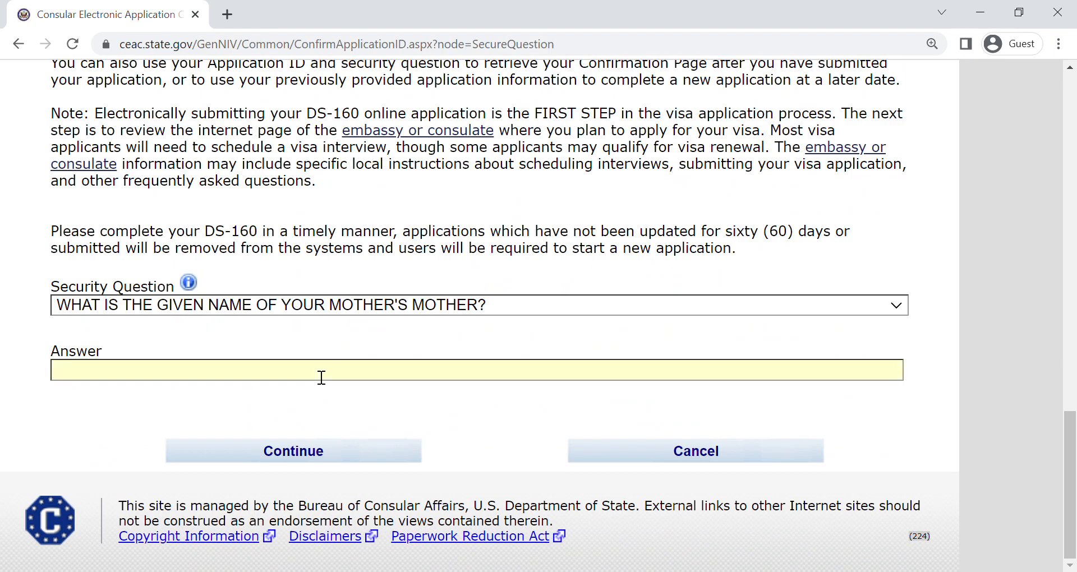
pyautogui.write('MV')
pyautogui.click(323, 446)
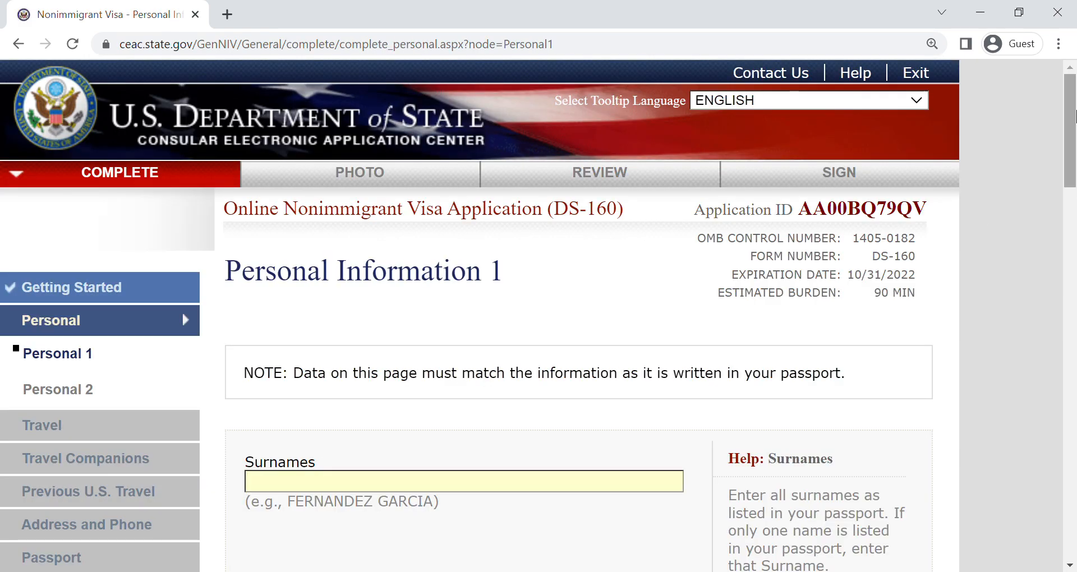
# - Fill in the applicant's surname, given name and full name in native alphabet on Personal Information 1
pyautogui.moveTo(1075, 115)
pyautogui.mouseDown()
pyautogui.moveTo(1075, 147)
pyautogui.moveTo(1075, 115)
pyautogui.mouseUp()
pyautogui.scroll(-5, 322, 234)
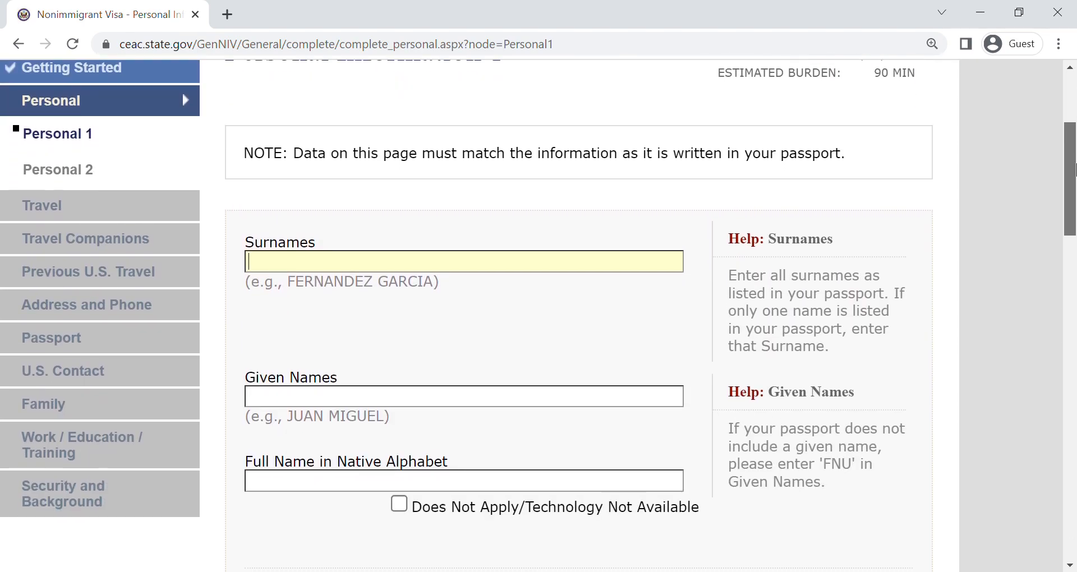
pyautogui.click(321, 218)
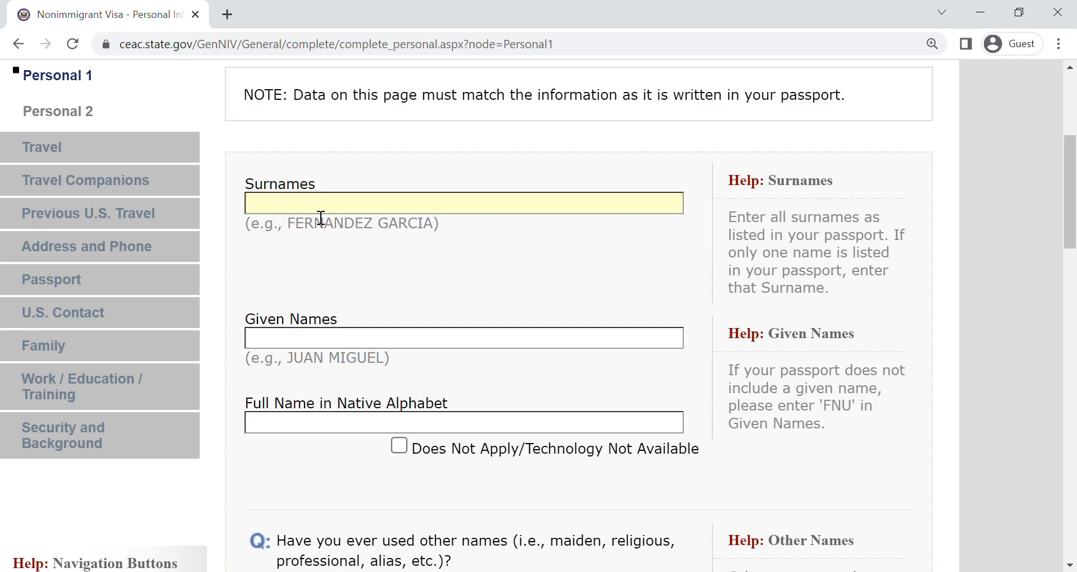
pyautogui.press('Tab')
pyautogui.press('Tab')
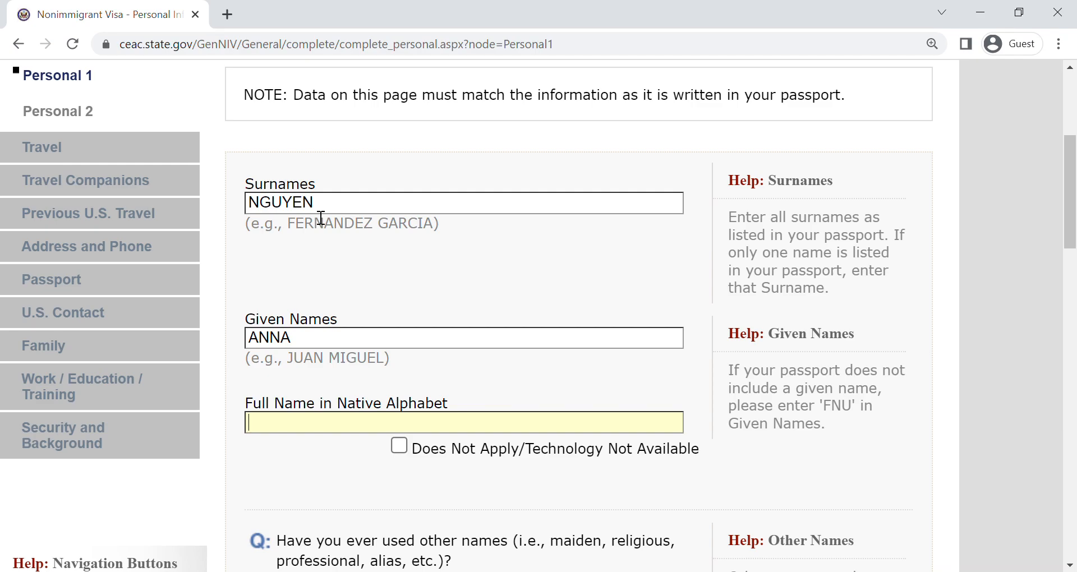
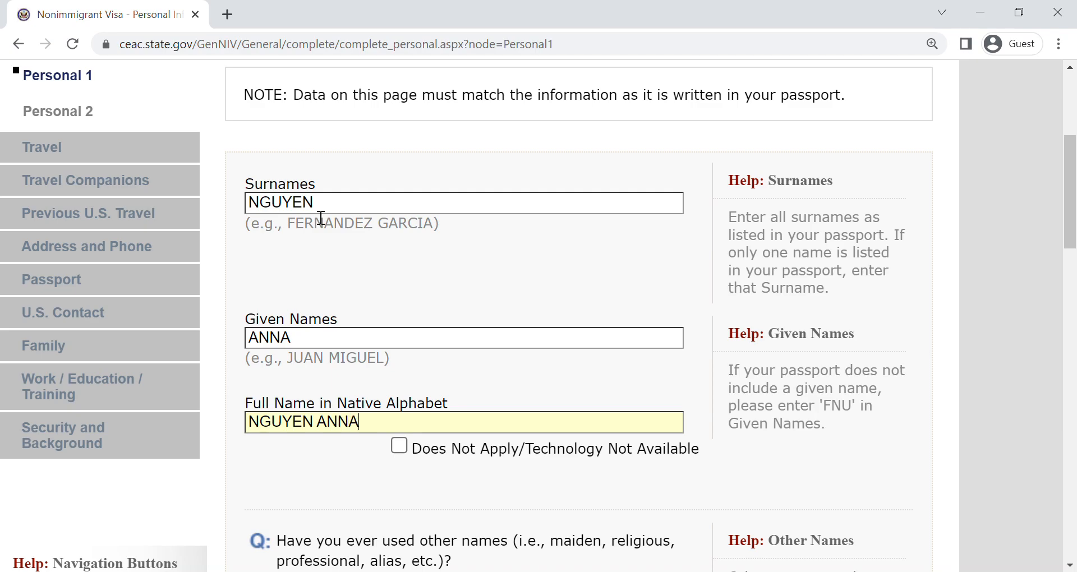
# - Answer No to having used other names and No to having a telecode
pyautogui.moveTo(1074, 198); pyautogui.dragTo(1075, 259)
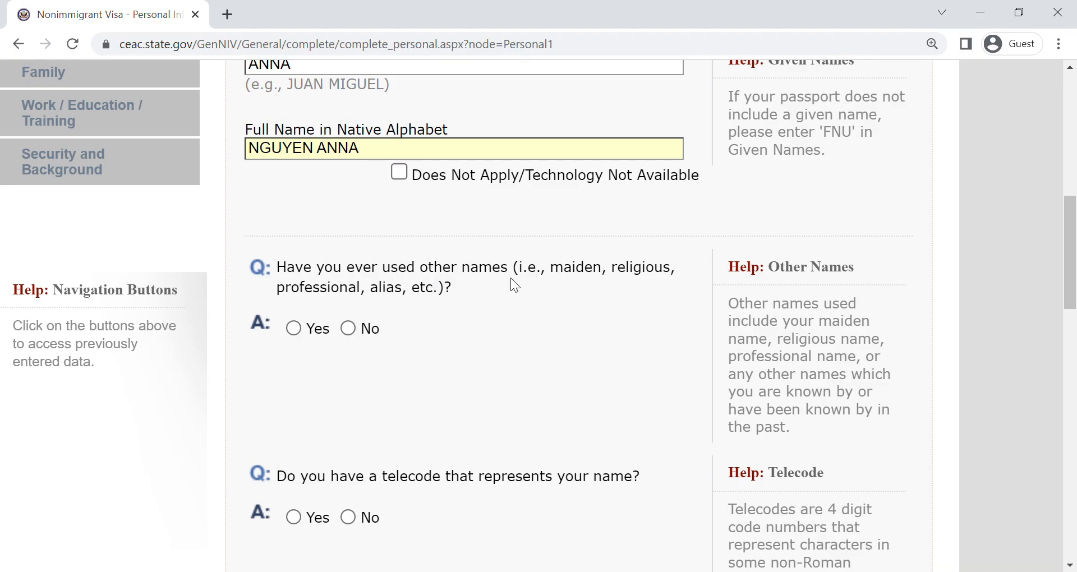
pyautogui.click(347, 328)
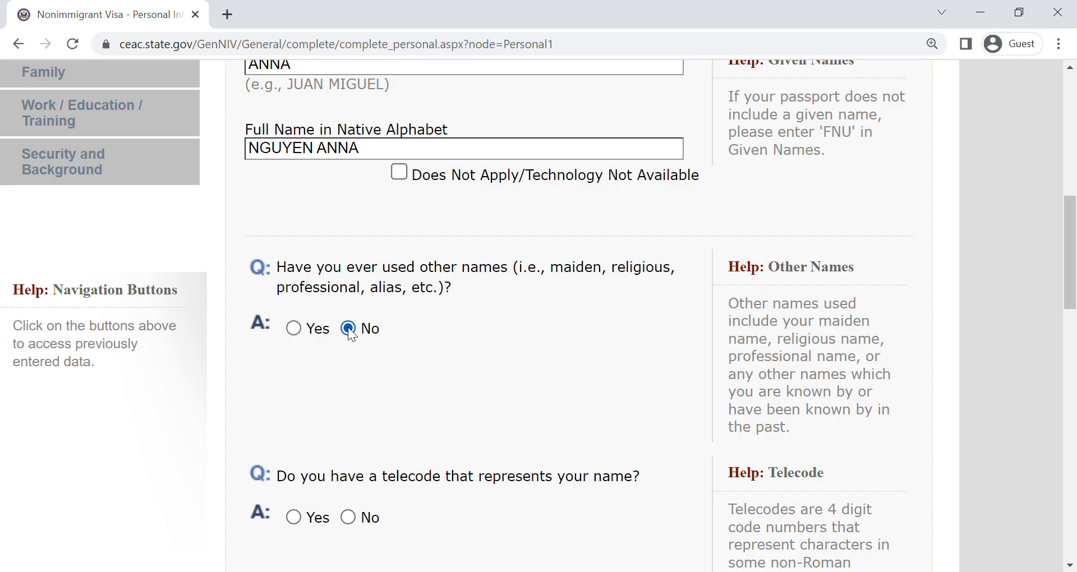
pyautogui.moveTo(1075, 216); pyautogui.dragTo(1075, 319)
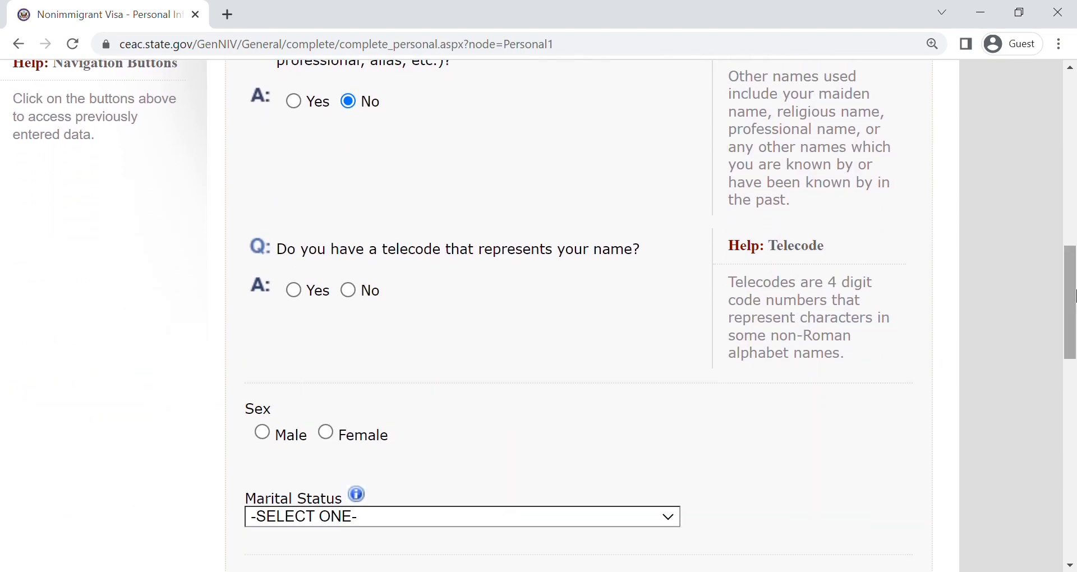
pyautogui.click(349, 291)
# - Set the applicant's sex to Female and the marital status to SINGLE
pyautogui.moveTo(1074, 286); pyautogui.dragTo(1074, 420)
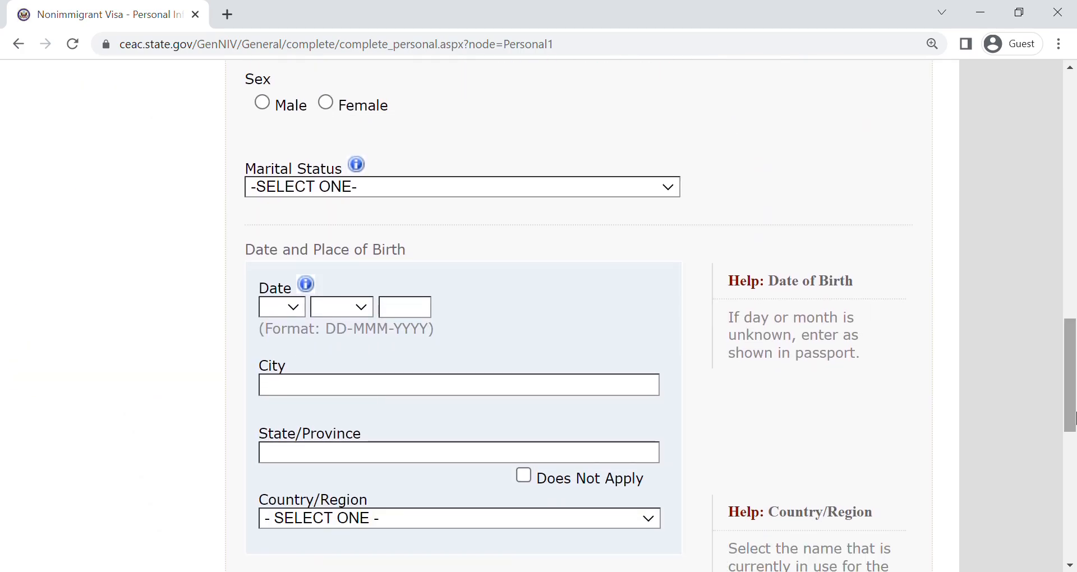
pyautogui.click(326, 106)
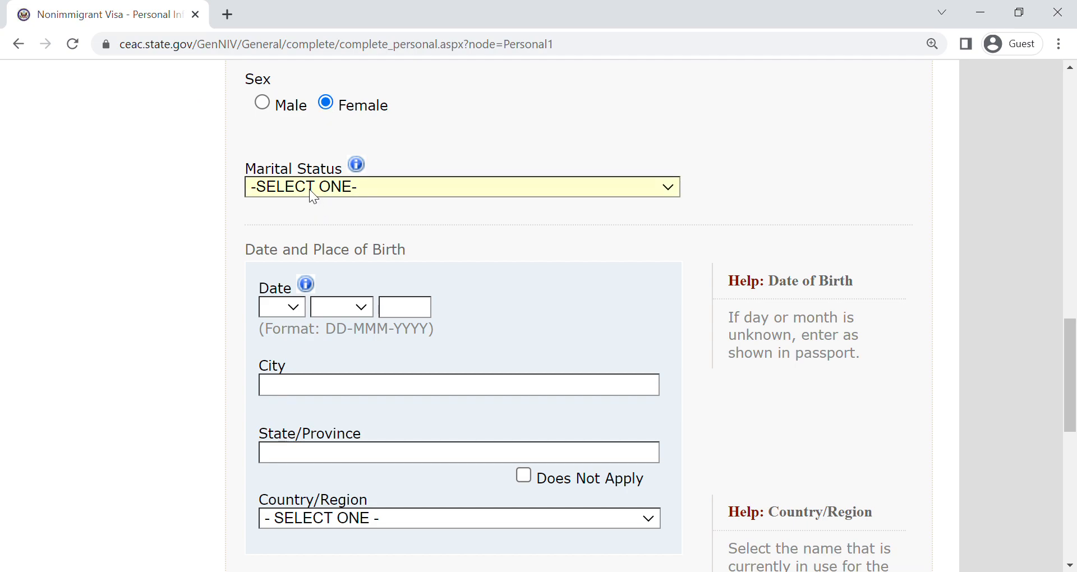
pyautogui.click(319, 287)
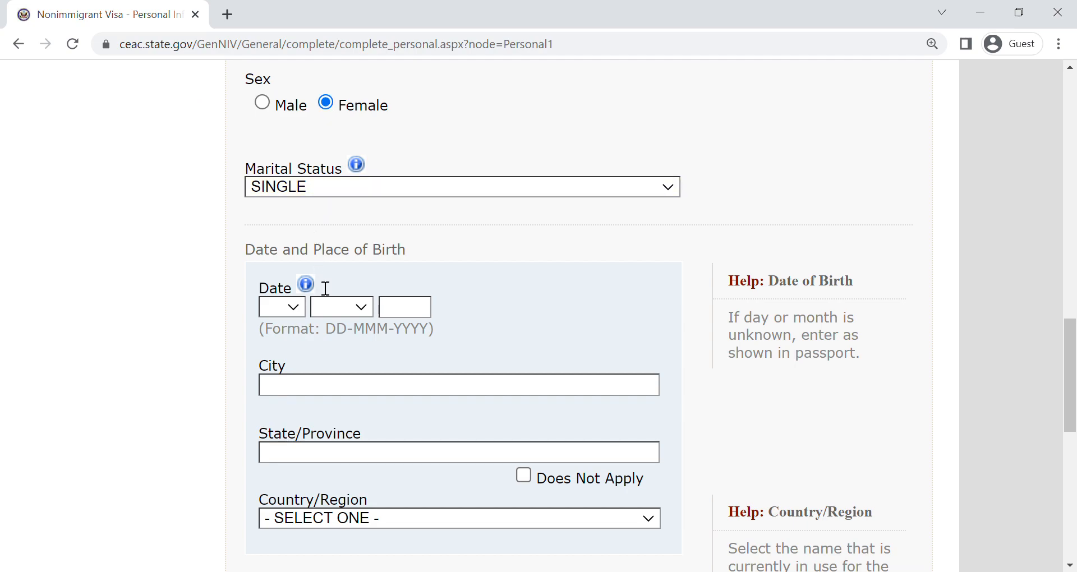
# - Enter the day, month and year of the applicant's date of birth
pyautogui.click(288, 309)
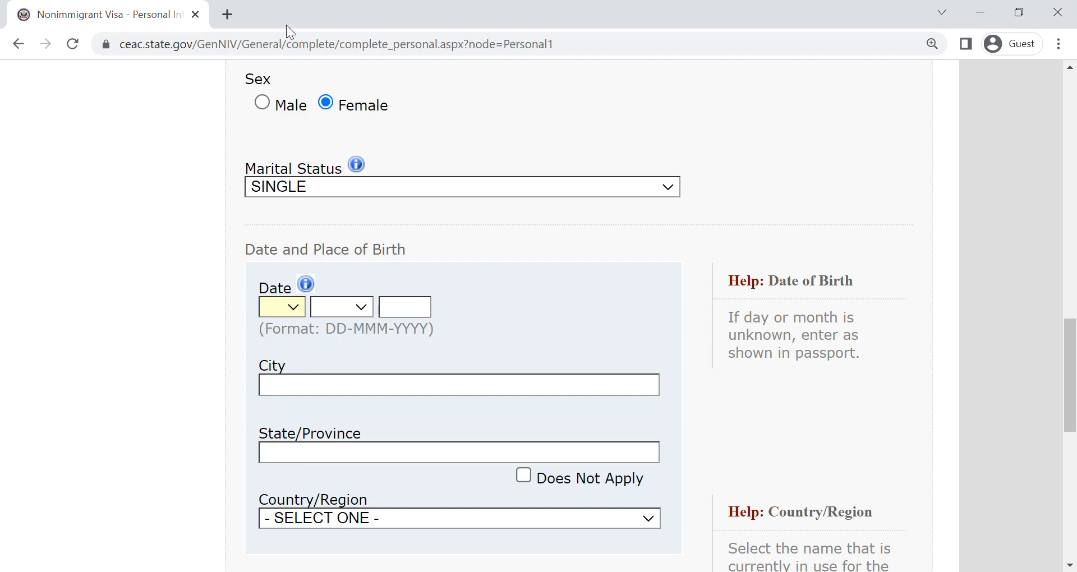
pyautogui.press('Down')
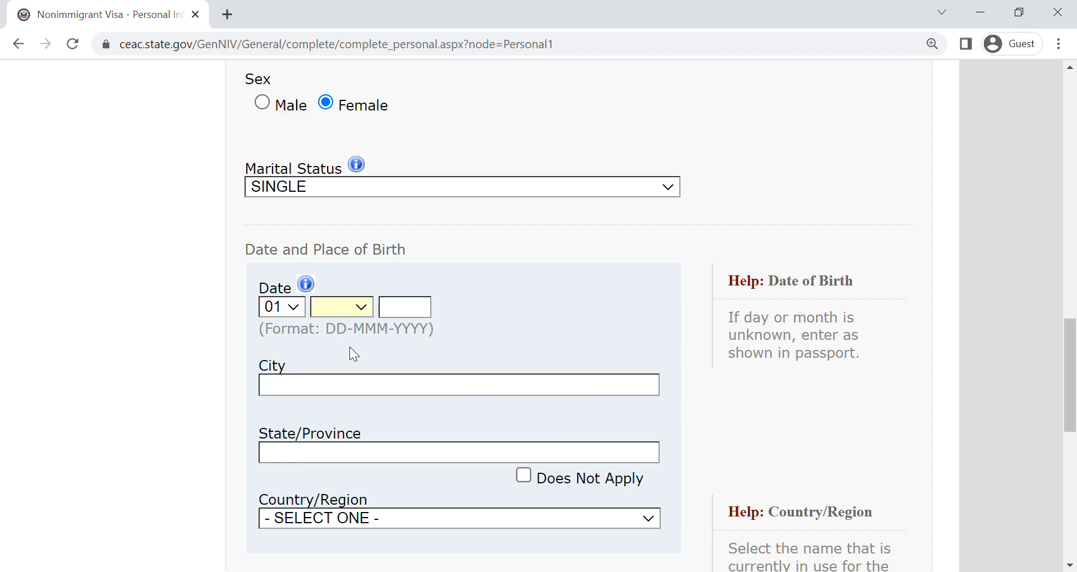
pyautogui.press('Down')
pyautogui.click(406, 311)
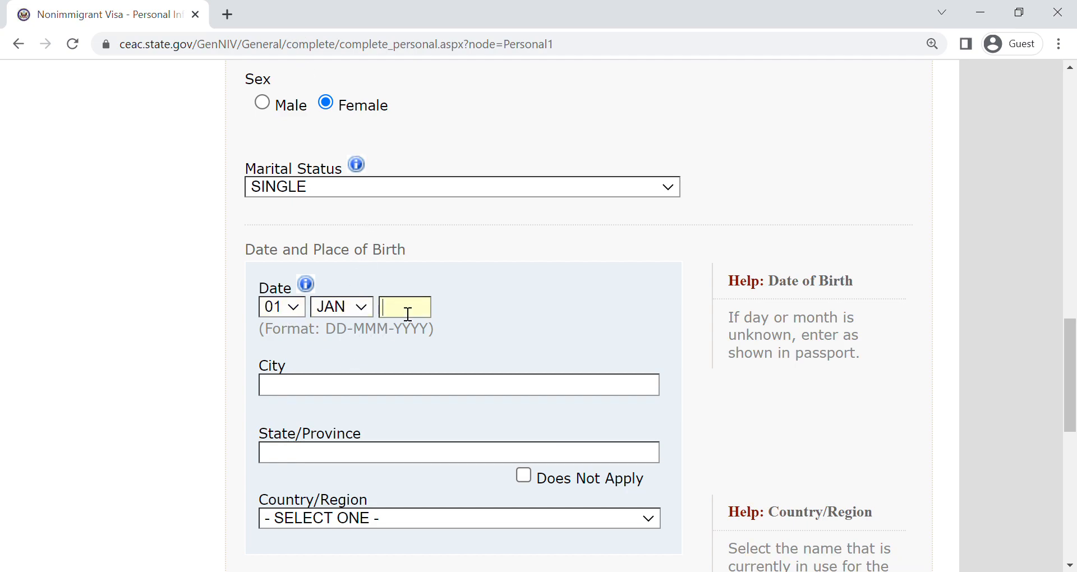
pyautogui.write('2000')
pyautogui.press('Tab')
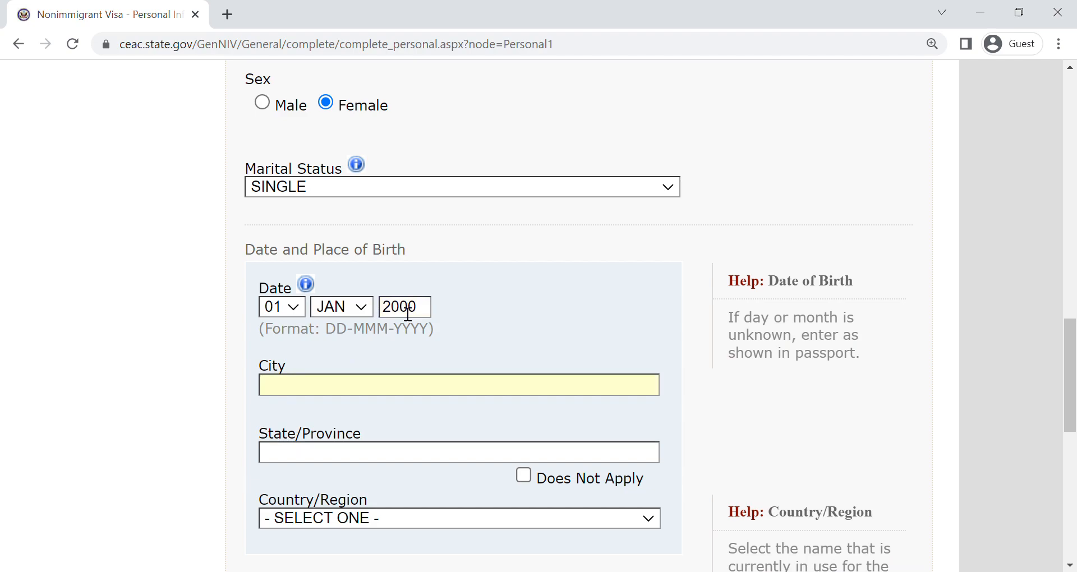
# - Set the birthplace to HO CHI MINH, VIETNAM with the state/province marked Does Not Apply, and continue to Personal 2
pyautogui.write('HO CHI MINH')
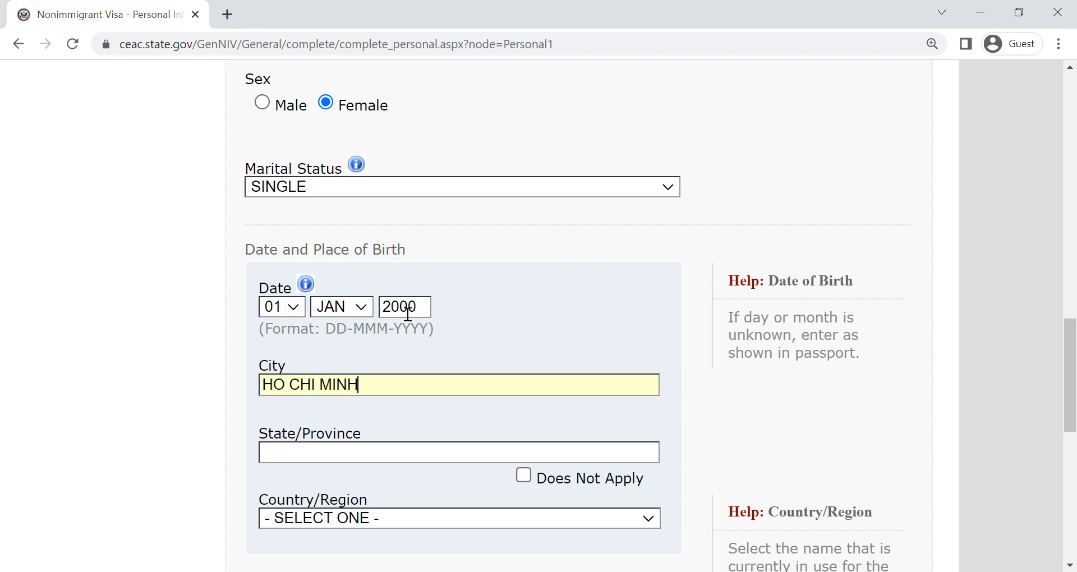
pyautogui.click(563, 481)
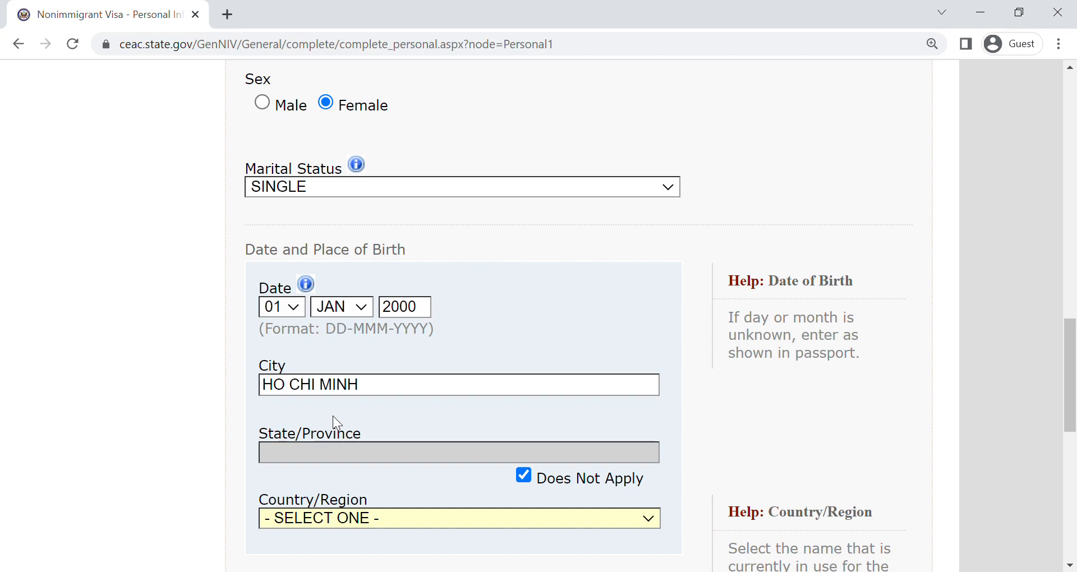
pyautogui.press('v')
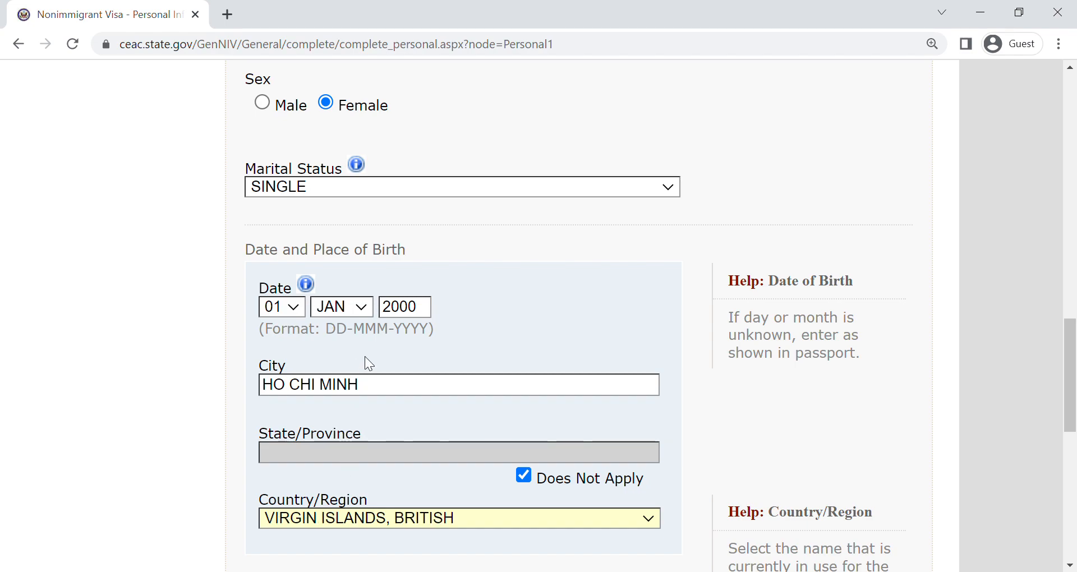
pyautogui.press('Up')
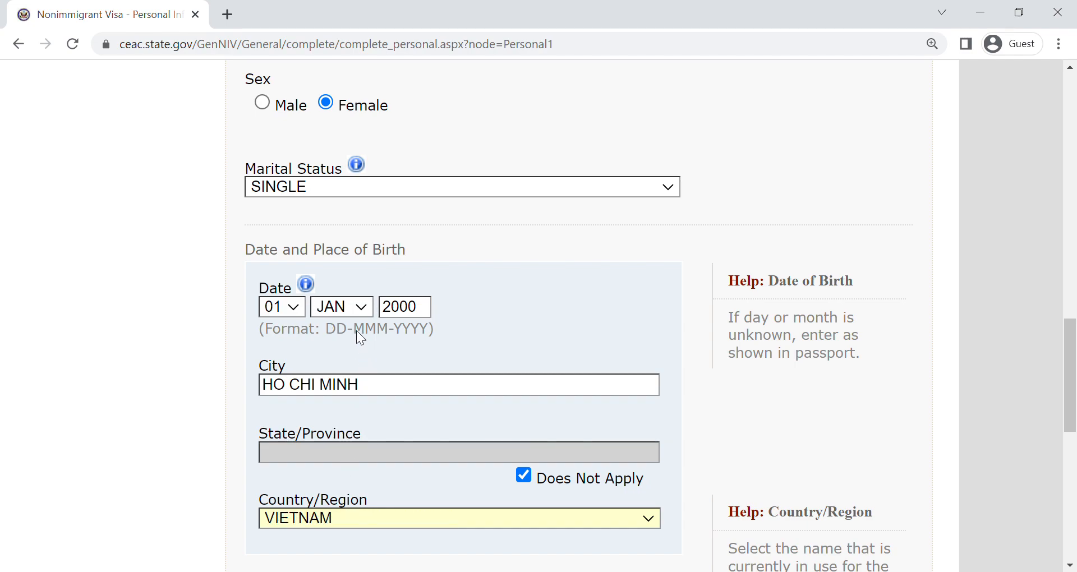
pyautogui.moveTo(1072, 373); pyautogui.dragTo(1073, 485)
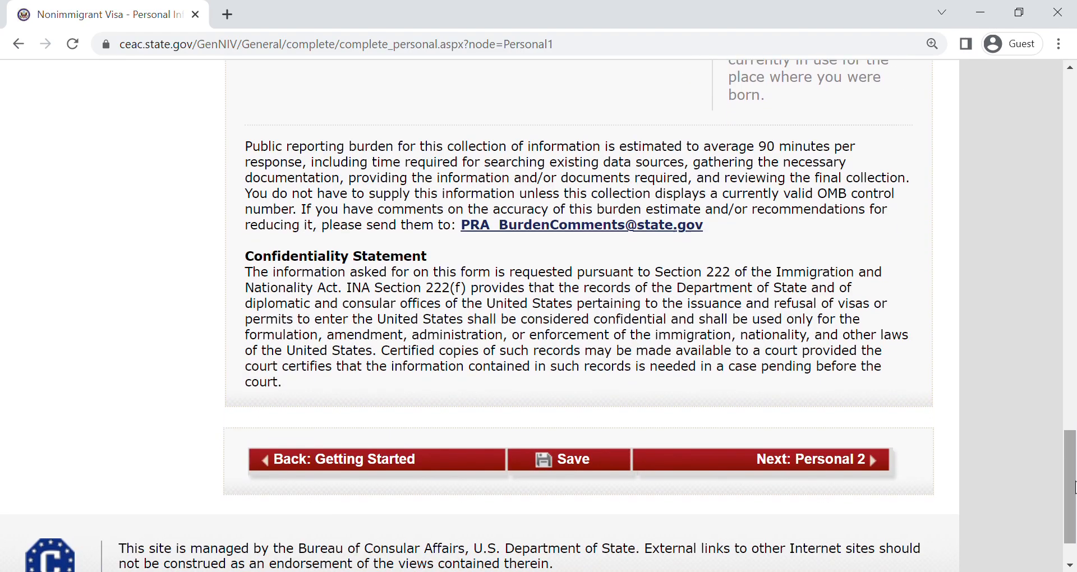
pyautogui.click(804, 470)
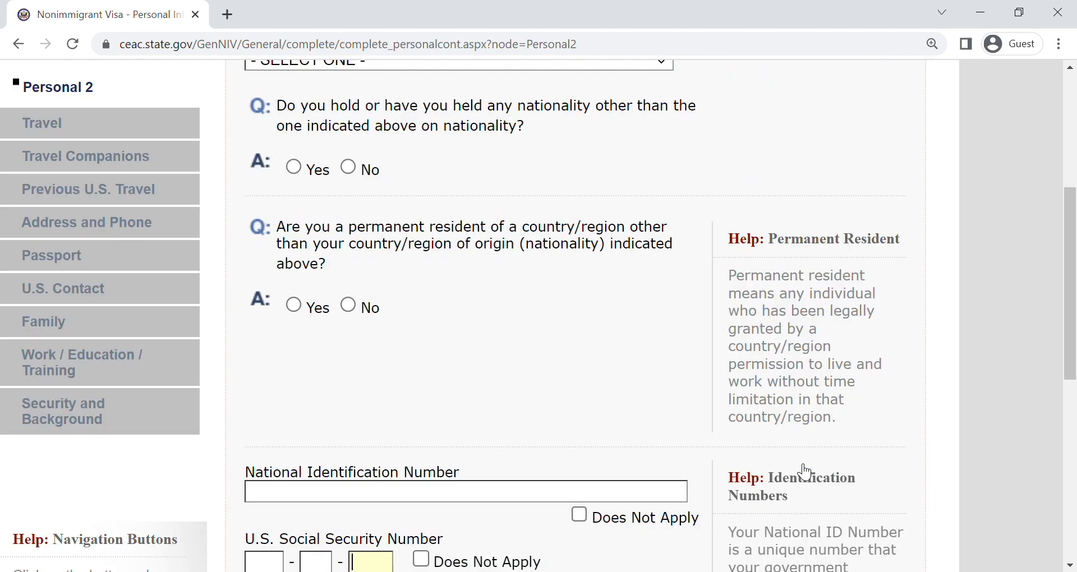
# - Mark the National Identification Number, U.S. Social Security Number and U.S. Taxpayer ID Number as Does Not Apply
pyautogui.scroll(-4, 987, 329)
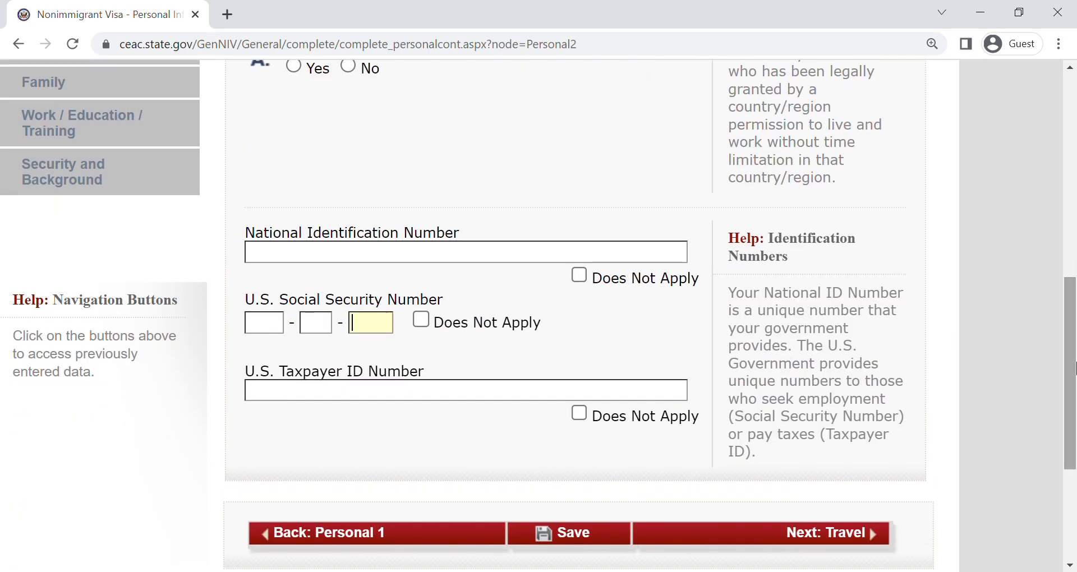
pyautogui.click(426, 320)
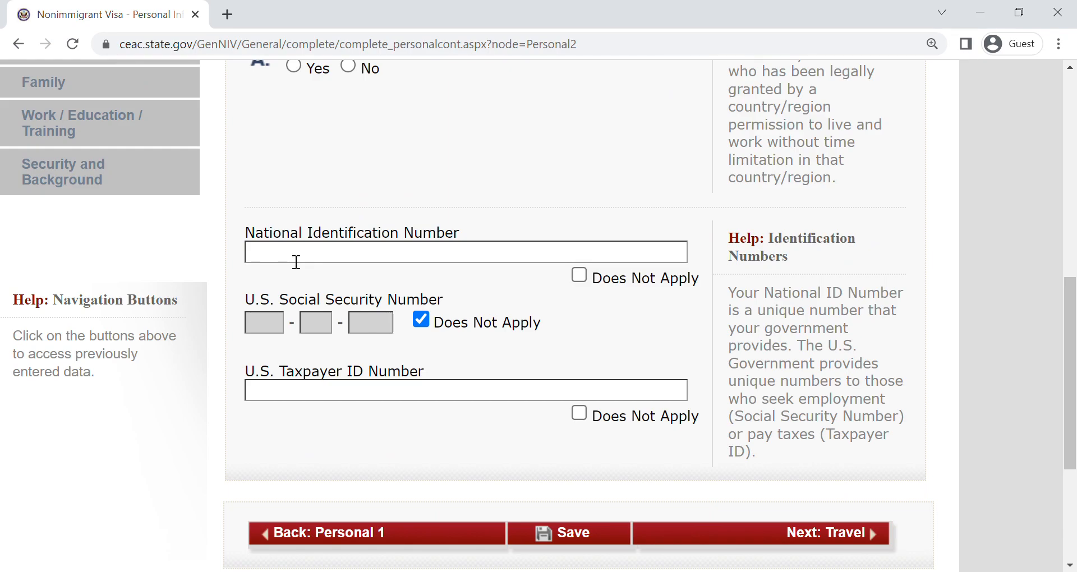
pyautogui.click(583, 278)
pyautogui.click(614, 418)
# - Set the country/region of origin to VIETNAM and answer Yes to holding or having held another nationality
pyautogui.moveTo(1074, 397); pyautogui.dragTo(1073, 266)
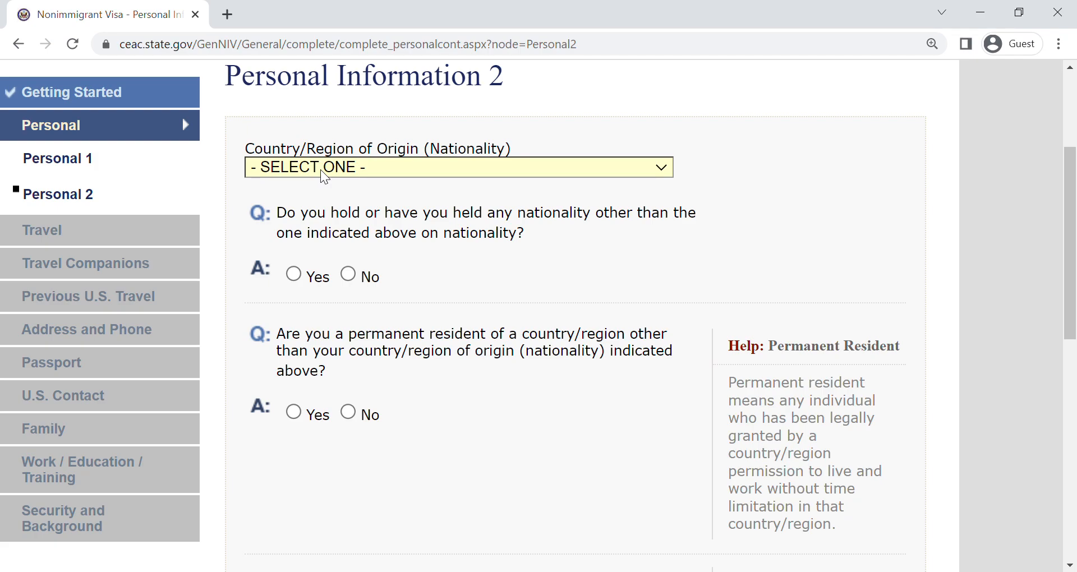
pyautogui.write('vi')
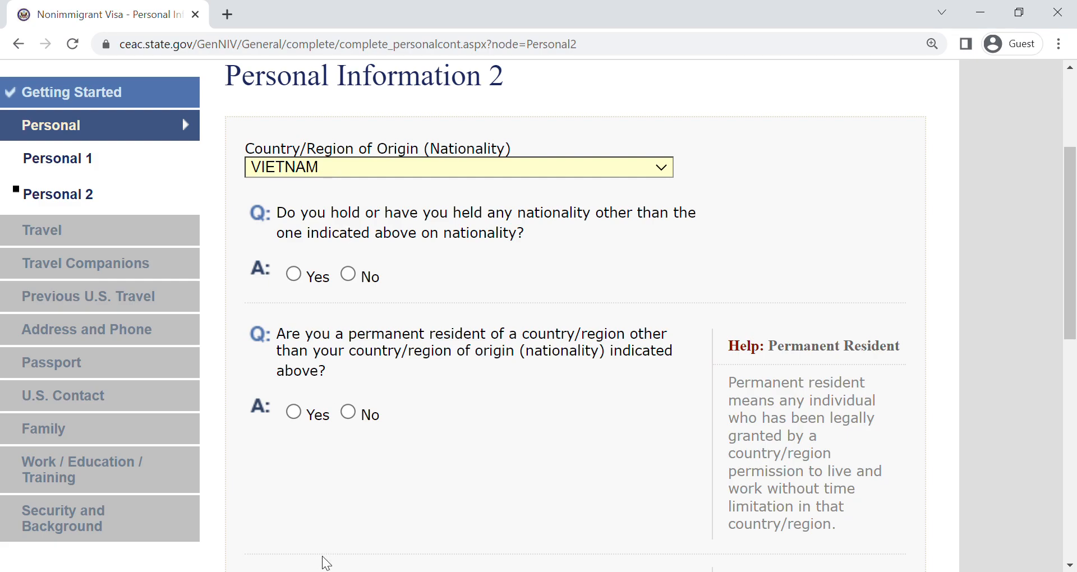
pyautogui.click(318, 522)
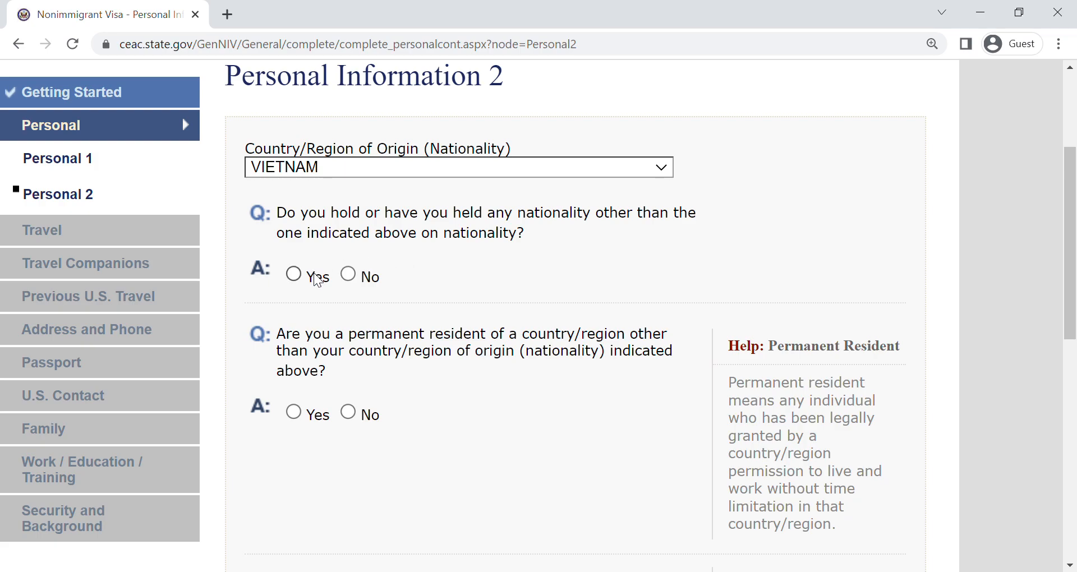
pyautogui.click(350, 273)
pyautogui.click(303, 280)
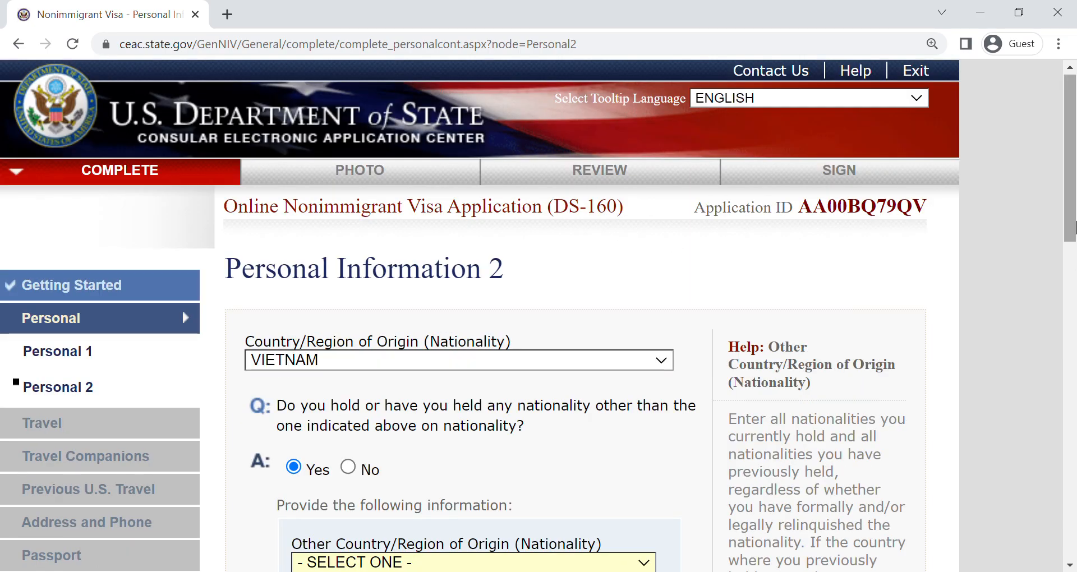
# - Answer No to holding another nationality and No to permanent residency elsewhere, and continue to the Travel page
pyautogui.scroll(-4, 663, 324)
pyautogui.click(348, 233)
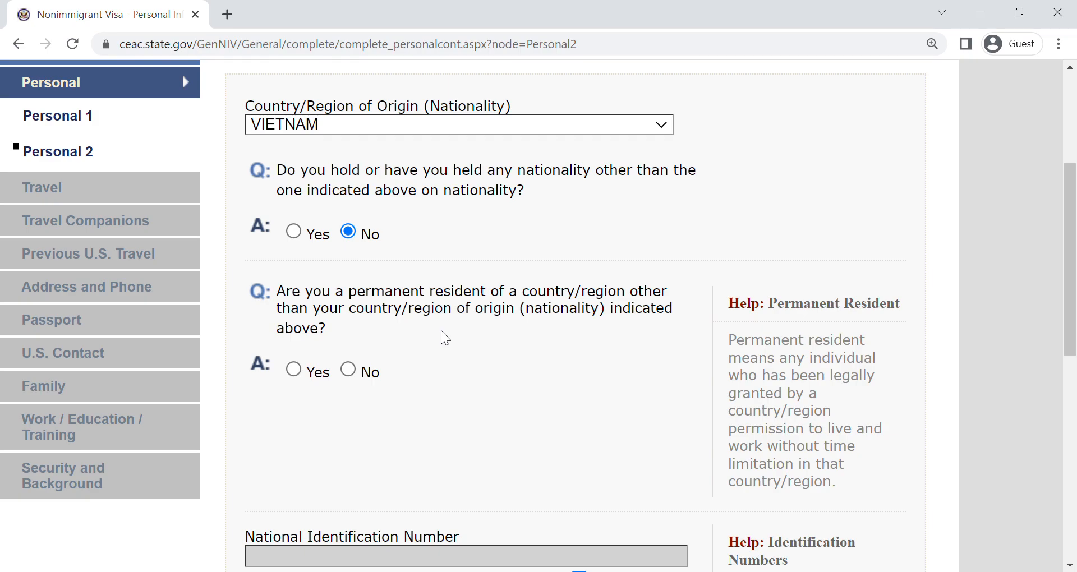
pyautogui.click(347, 369)
pyautogui.moveTo(1075, 219); pyautogui.dragTo(1060, 471)
pyautogui.click(803, 303)
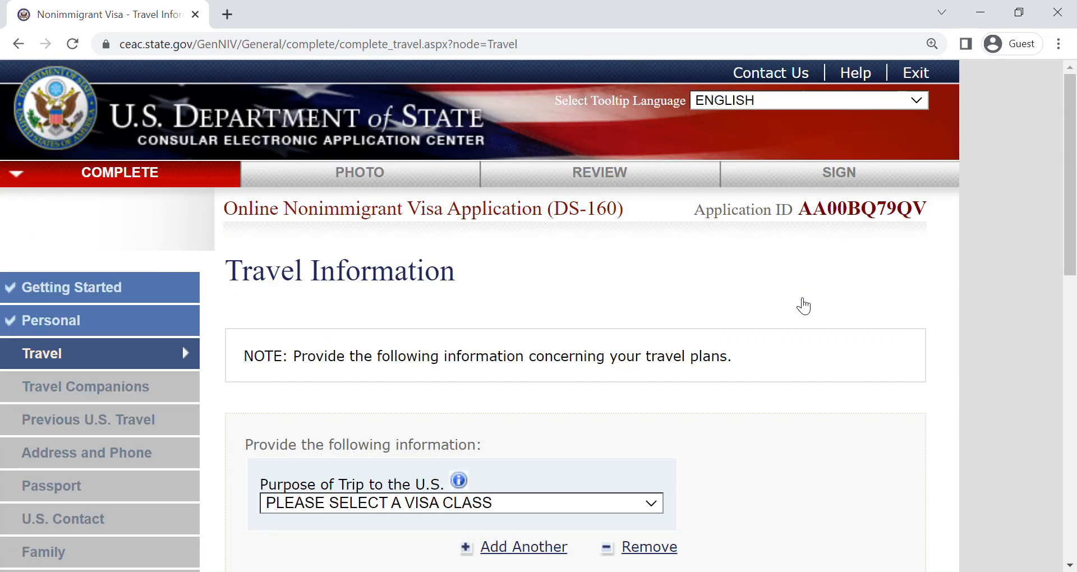
# - Set the purpose of the trip to TEMP. BUSINESS PLEASURE VISITOR (B), specified as BUSINESS & TOURISM (TEMPORARY VISITOR)
pyautogui.moveTo(1074, 171); pyautogui.dragTo(1075, 270)
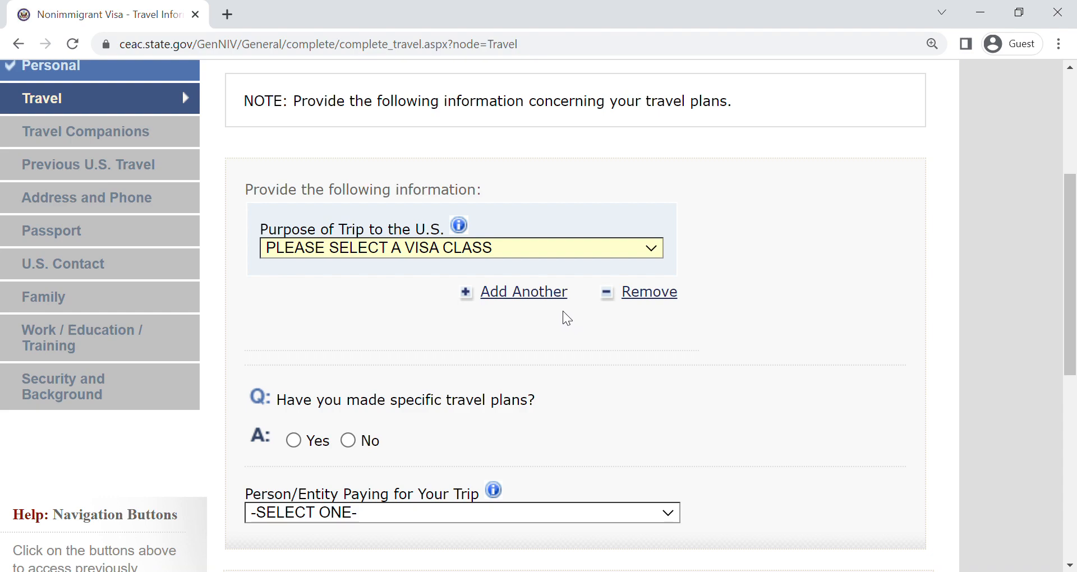
pyautogui.click(562, 311)
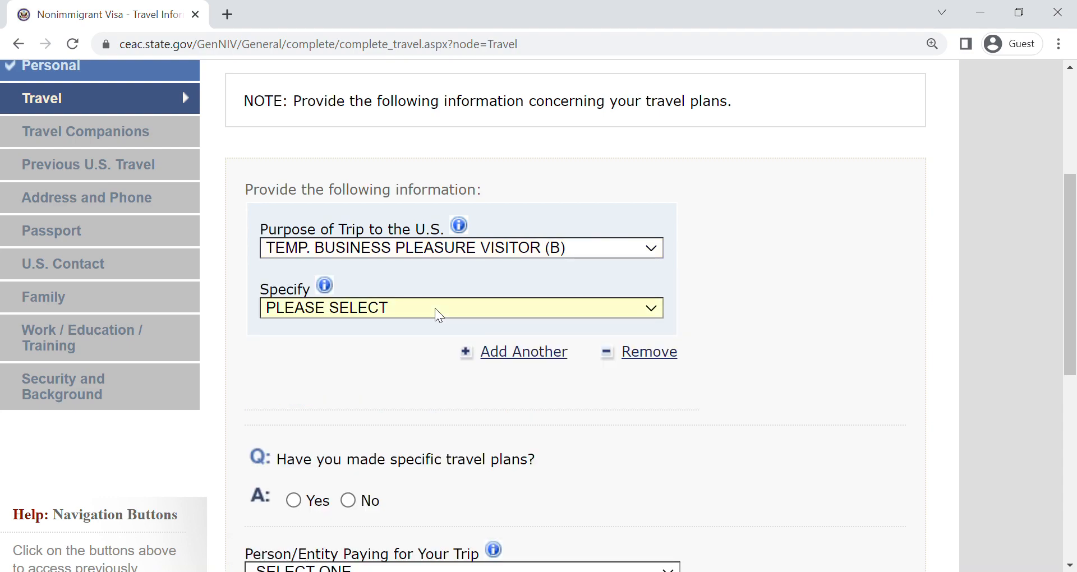
pyautogui.click(427, 350)
pyautogui.moveTo(1076, 220); pyautogui.dragTo(1075, 282)
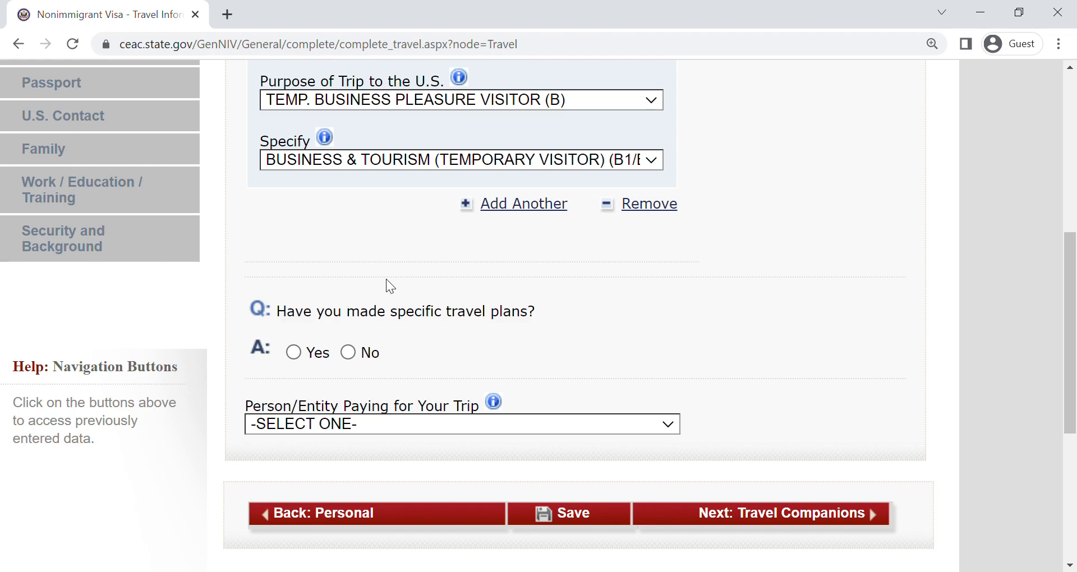
# - Answer No to having made specific travel plans and set the intended date of arrival to 01 MAY 2023
pyautogui.click(348, 353)
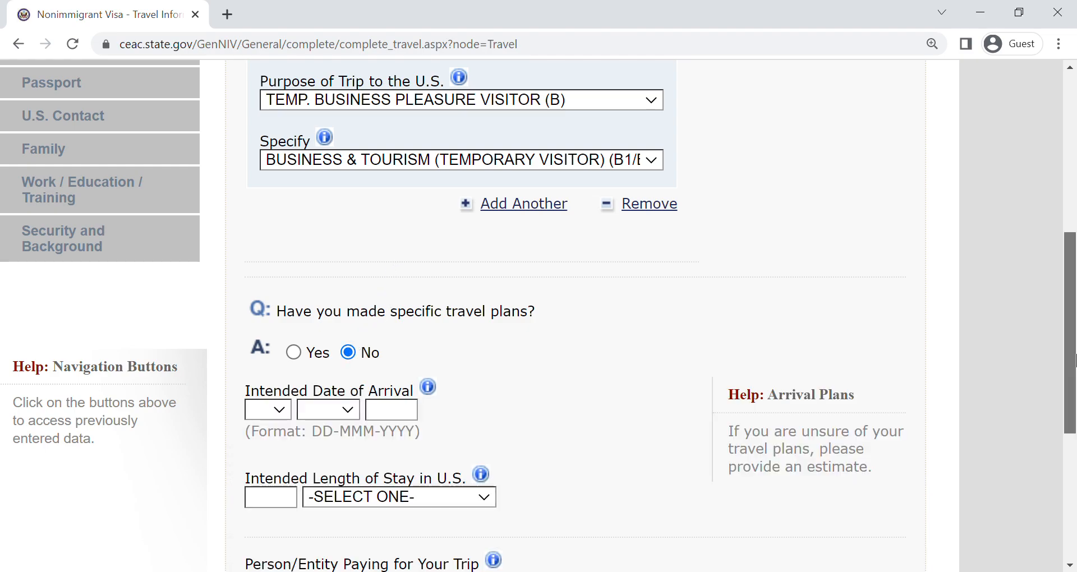
pyautogui.moveTo(1072, 360); pyautogui.dragTo(1072, 444)
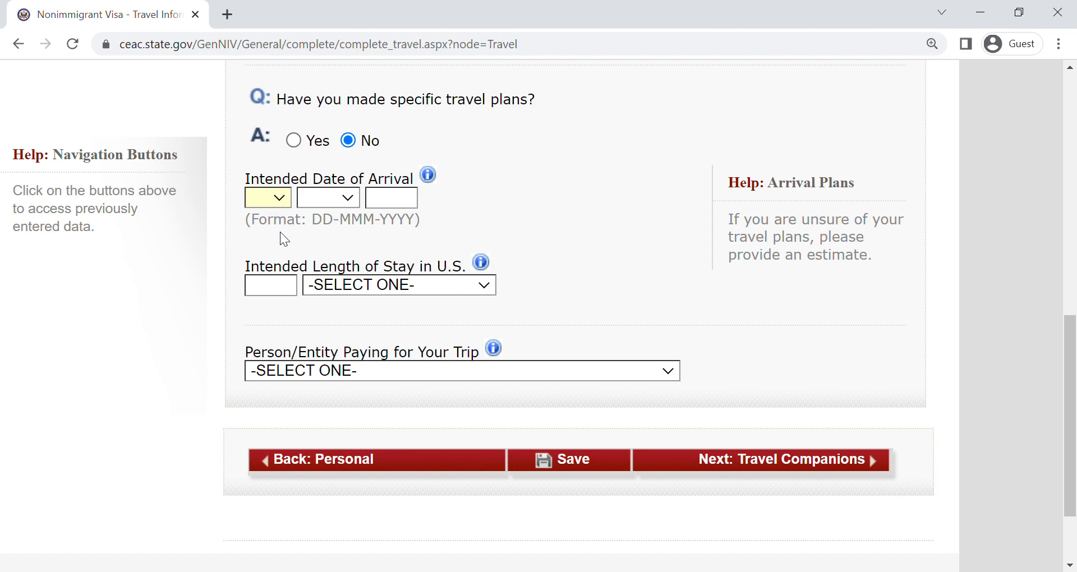
pyautogui.press('Down')
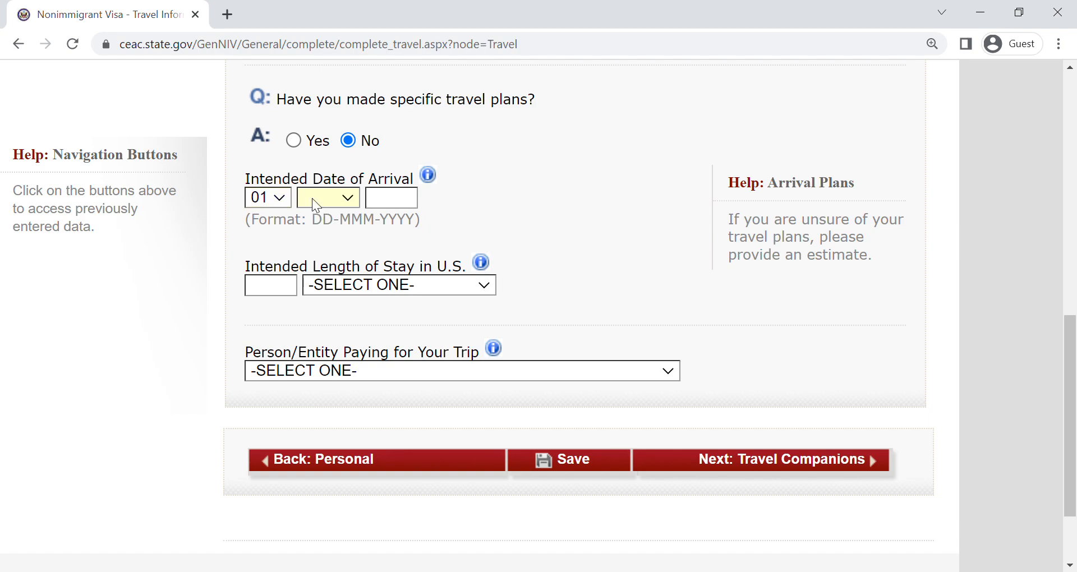
pyautogui.press('Down')
pyautogui.click(341, 197)
pyautogui.click(324, 307)
pyautogui.click(415, 202)
pyautogui.write('2023')
# - Set the intended length of stay in the U.S. to 3 and choose its time unit
pyautogui.click(286, 288)
pyautogui.write('3')
pyautogui.click(322, 292)
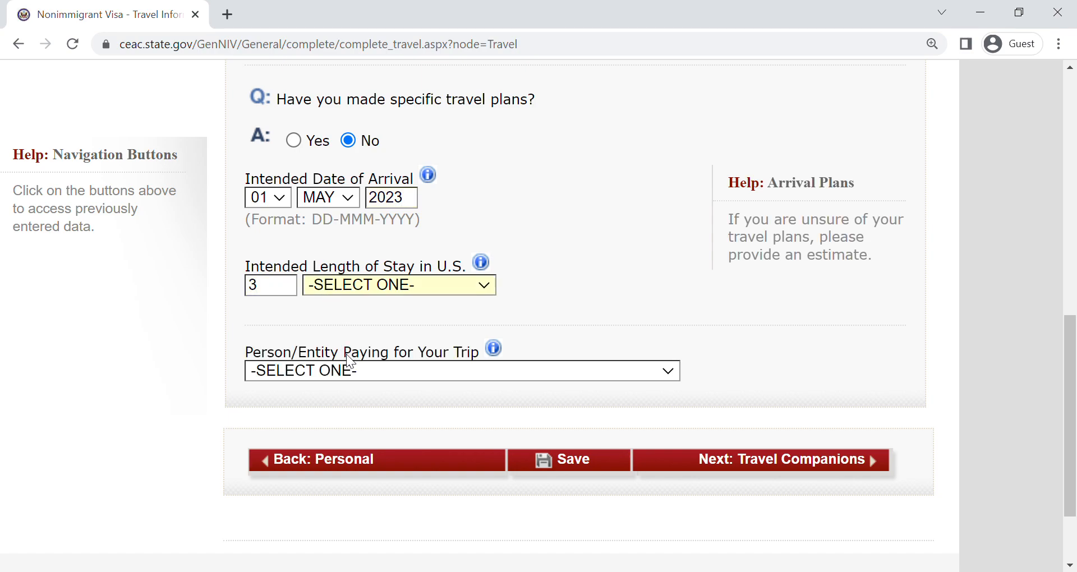
pyautogui.click(347, 372)
# - Enter the street address where the applicant will stay in the U.S
pyautogui.click(1073, 255)
pyautogui.moveTo(1073, 255); pyautogui.dragTo(1072, 480)
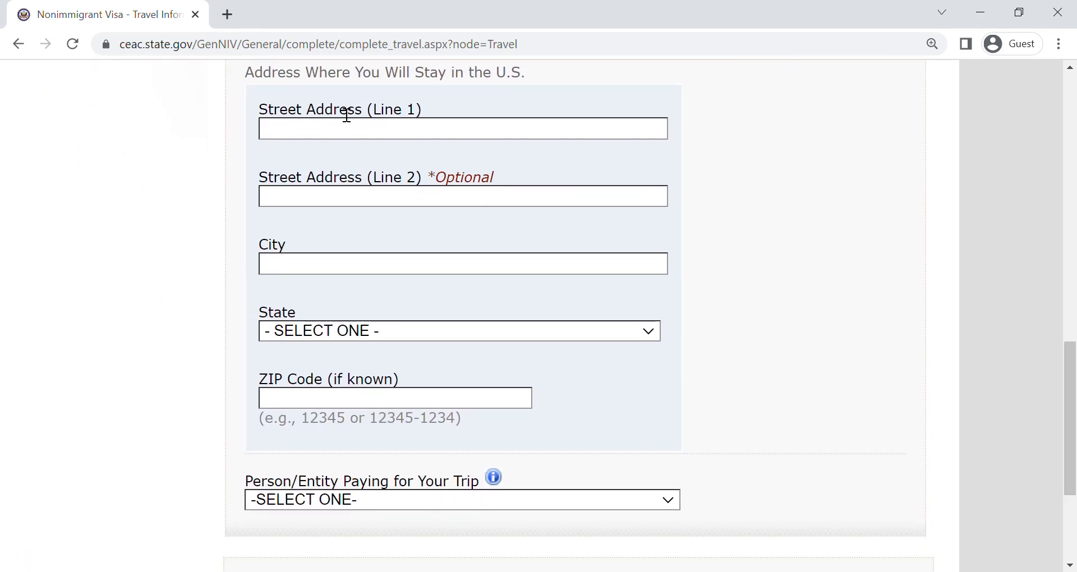
pyautogui.click(339, 141)
pyautogui.write('1234')
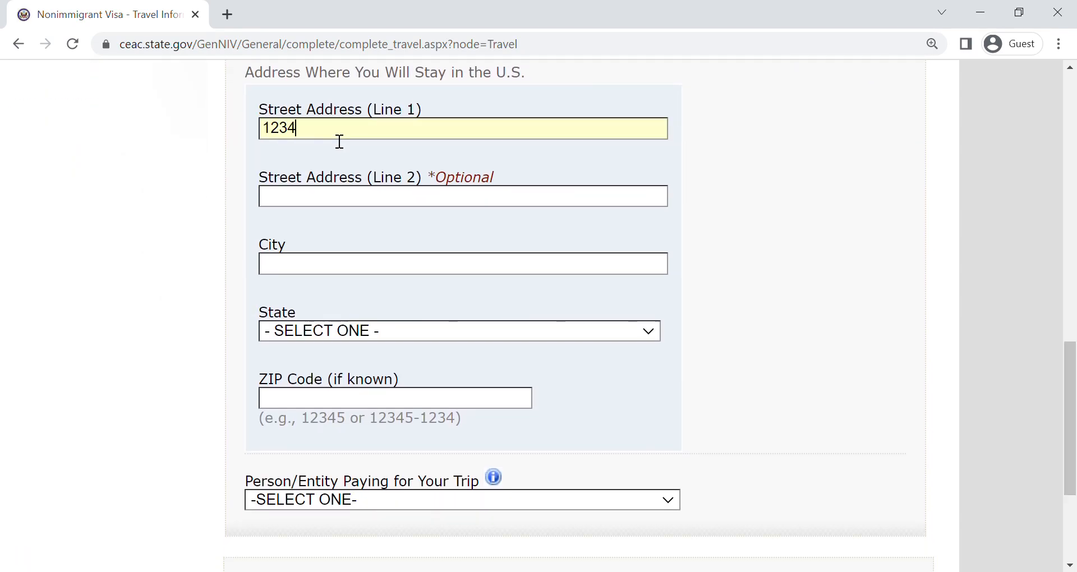
pyautogui.write('5 LAMR')
pyautogui.press('BackSpace')
pyautogui.write('AR ST')
pyautogui.press('Tab')
pyautogui.press('Tab')
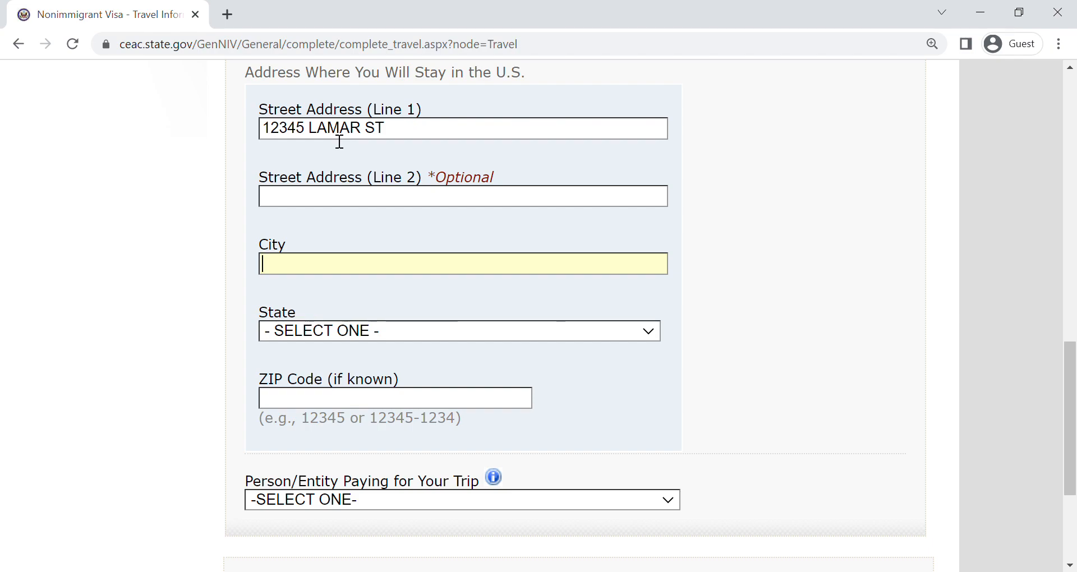
# - Set the city of the U.S. stay to LOS ANGELES and the state to CALIFORNIA
pyautogui.write('LOSAN')
pyautogui.press('BackSpace')
pyautogui.press('BackSpace')
pyautogui.write('ANGELES')
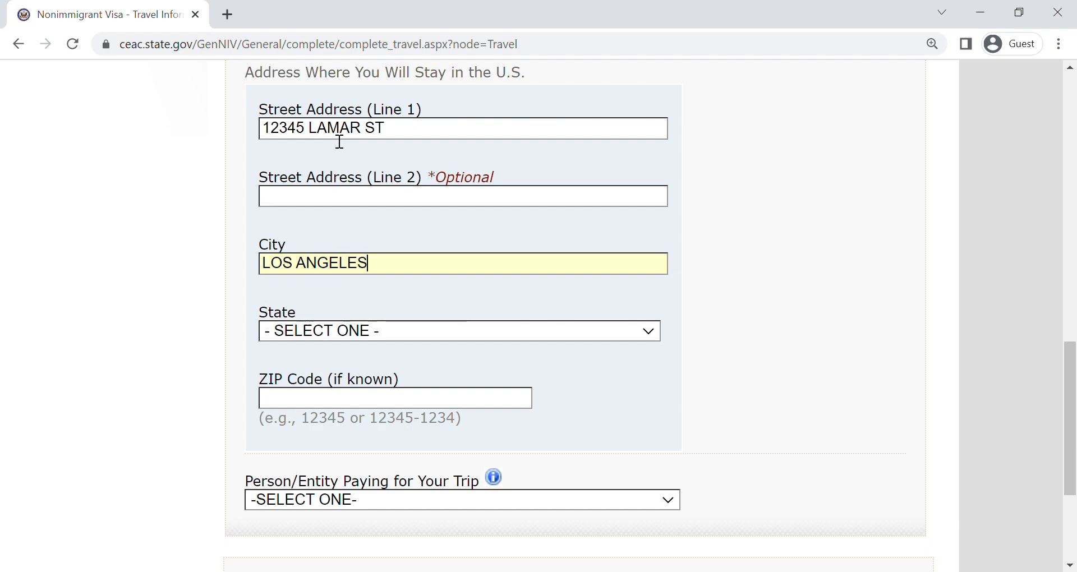
pyautogui.press('Tab')
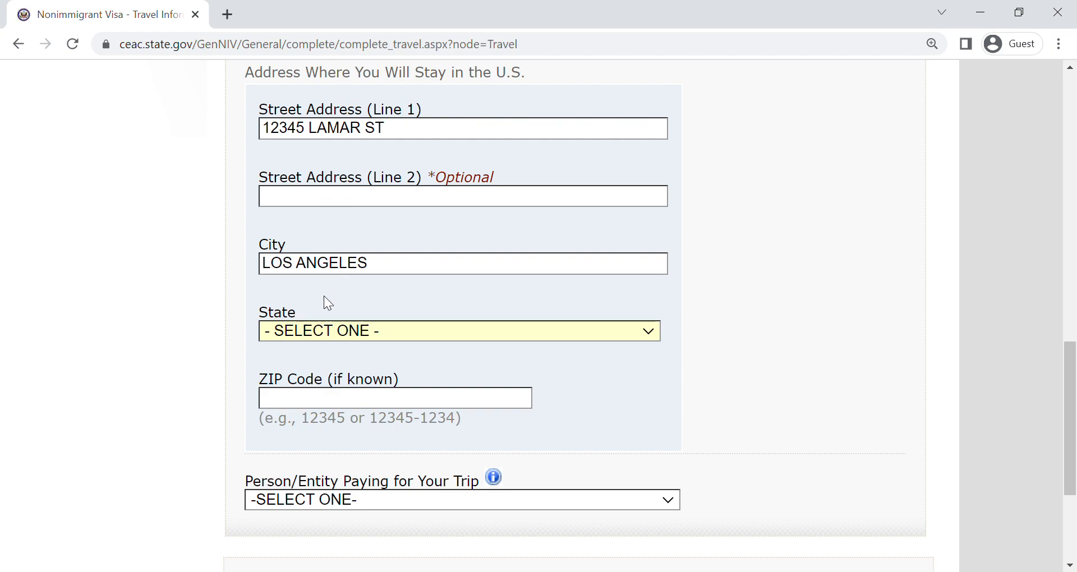
pyautogui.write('il')
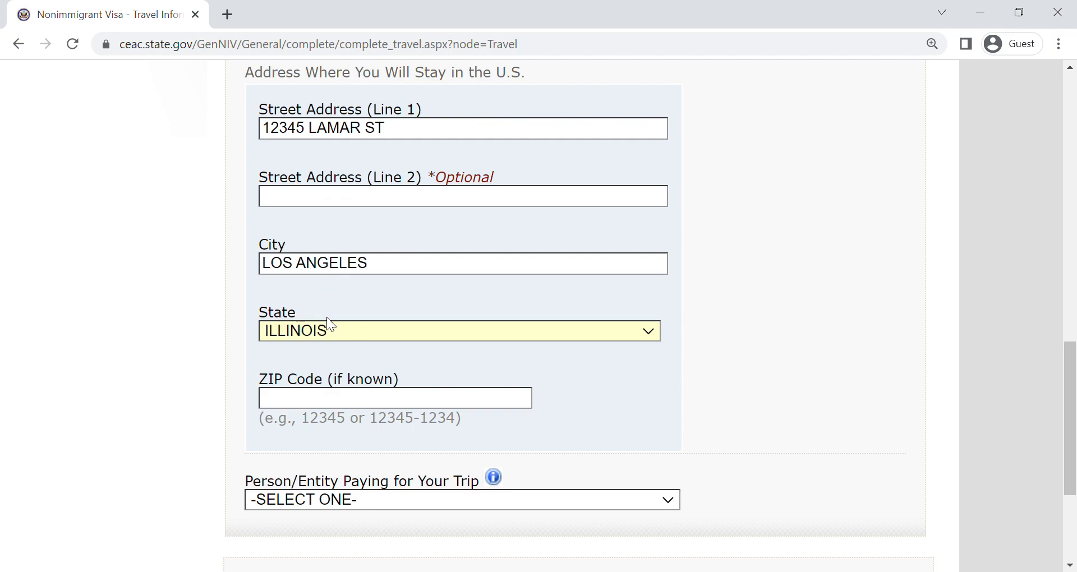
pyautogui.write('ca')
# - Enter the ZIP code of the U.S. stay address and choose the person paying for the trip
pyautogui.click(340, 404)
pyautogui.write('12345')
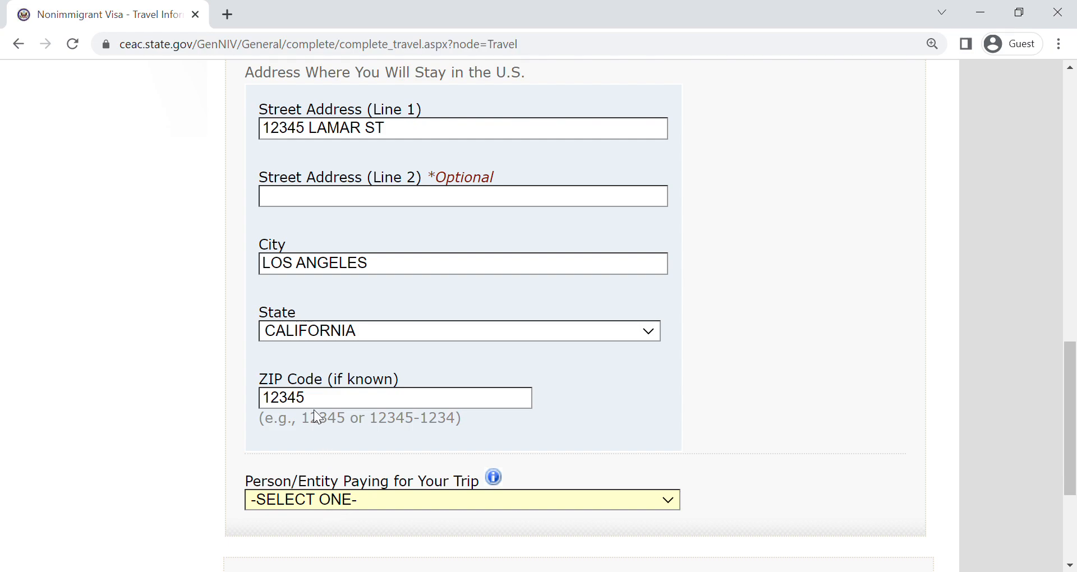
pyautogui.press('Down')
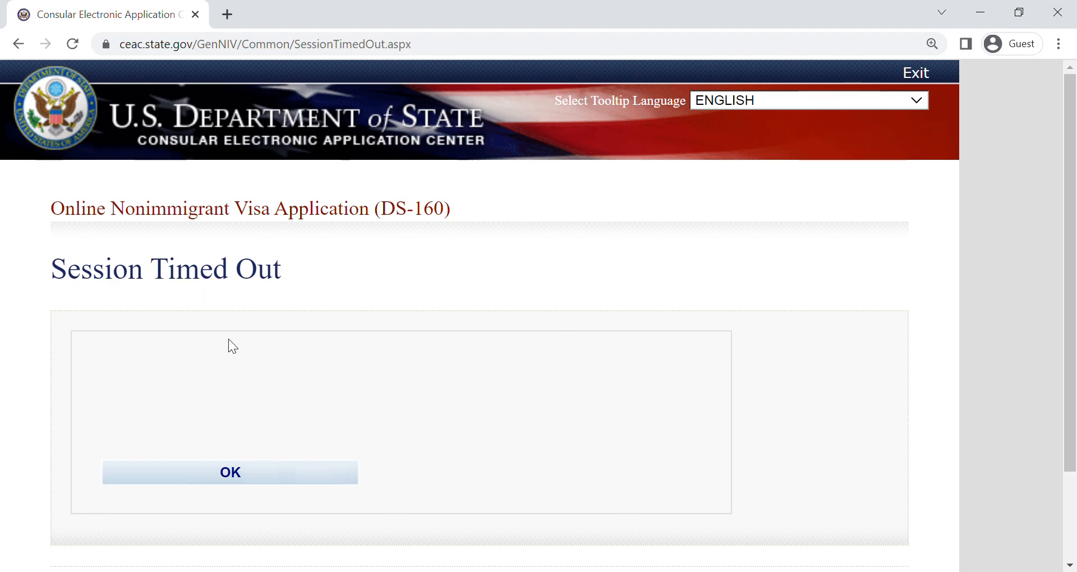
# - Acknowledge the session timeout and select VIETNAM, HO CHI MINH CITY as the location for applying
pyautogui.click(224, 472)
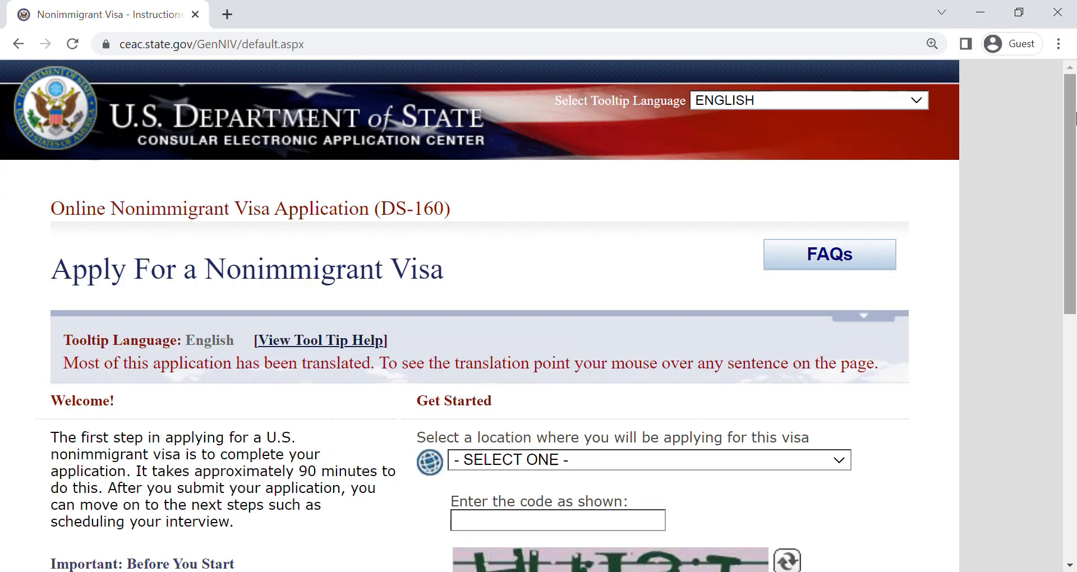
pyautogui.scroll(-5, 534, 157)
pyautogui.click(528, 167)
pyautogui.press('v')
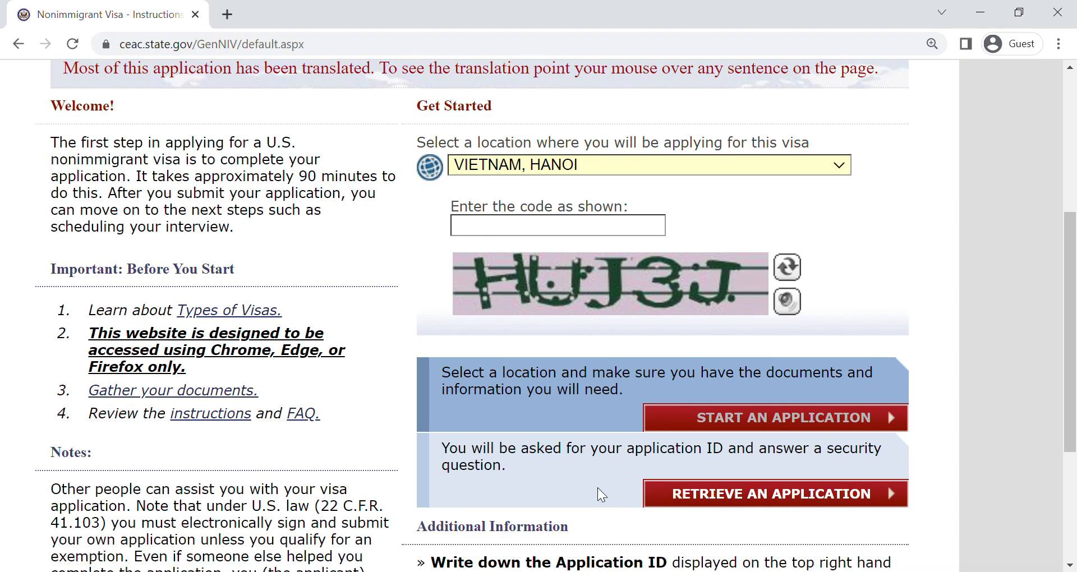
pyautogui.press('Down')
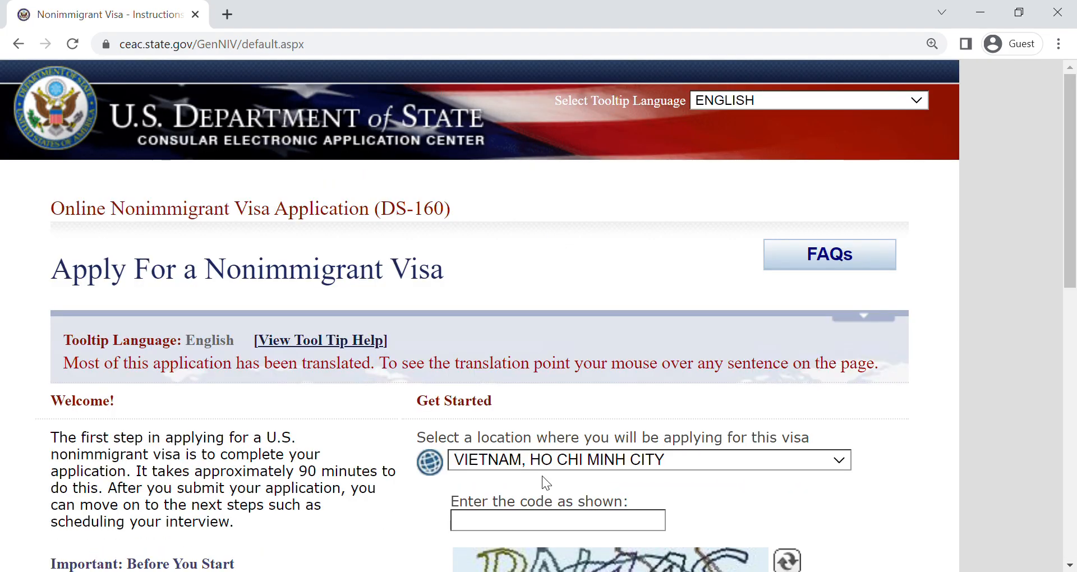
# - Enter the captcha code shown in the image and try to retrieve the existing application
pyautogui.scroll(-4, 1075, 225)
pyautogui.click(550, 271)
pyautogui.write('PNJ44S')
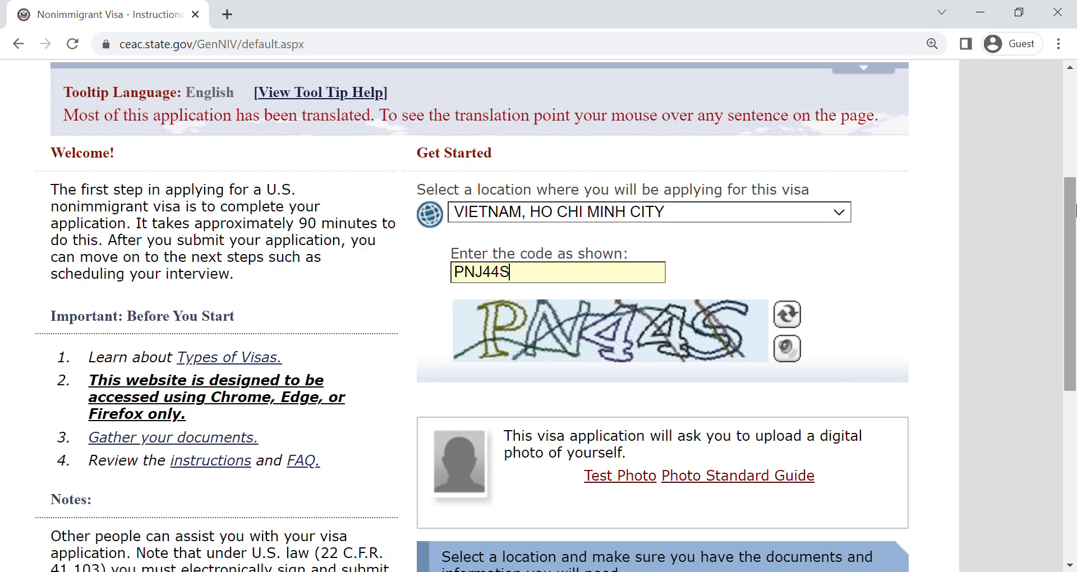
pyautogui.moveTo(1075, 204); pyautogui.dragTo(1075, 340)
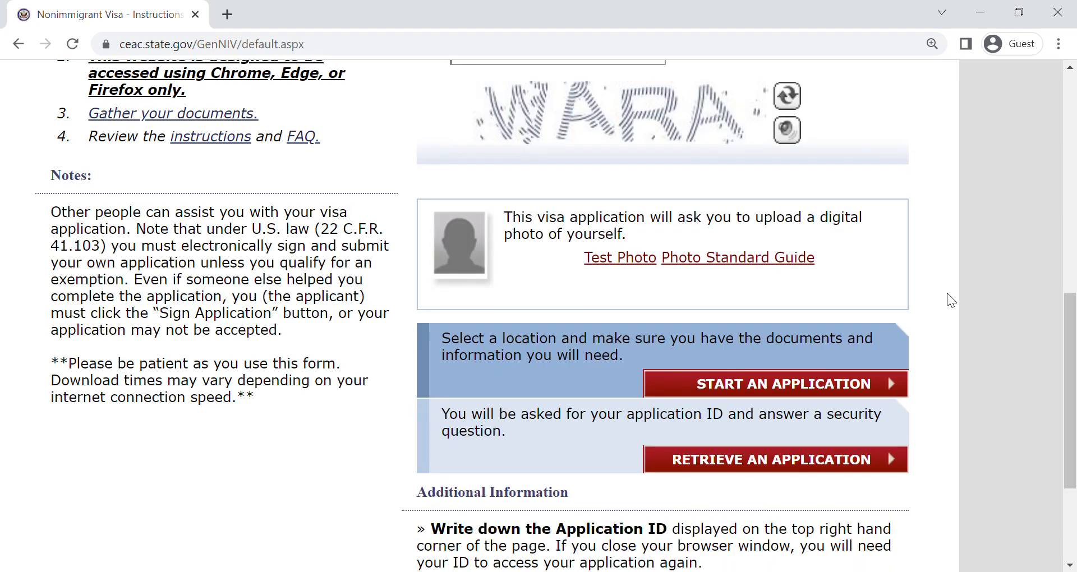
# - Enter the new captcha code and proceed to retrieving an existing application
pyautogui.moveTo(1070, 314); pyautogui.dragTo(1070, 188)
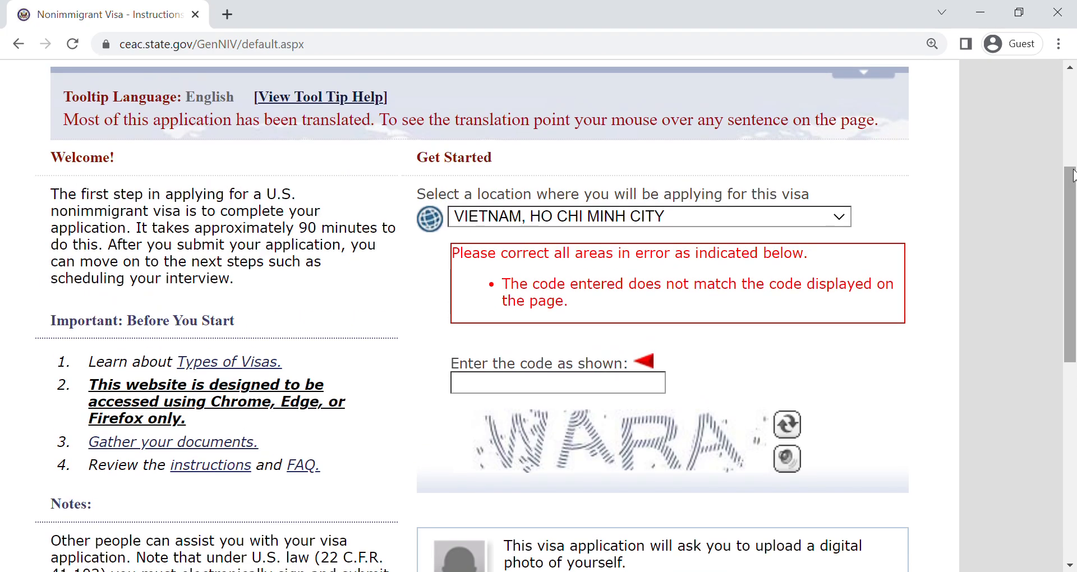
pyautogui.click(537, 384)
pyautogui.write('WARA')
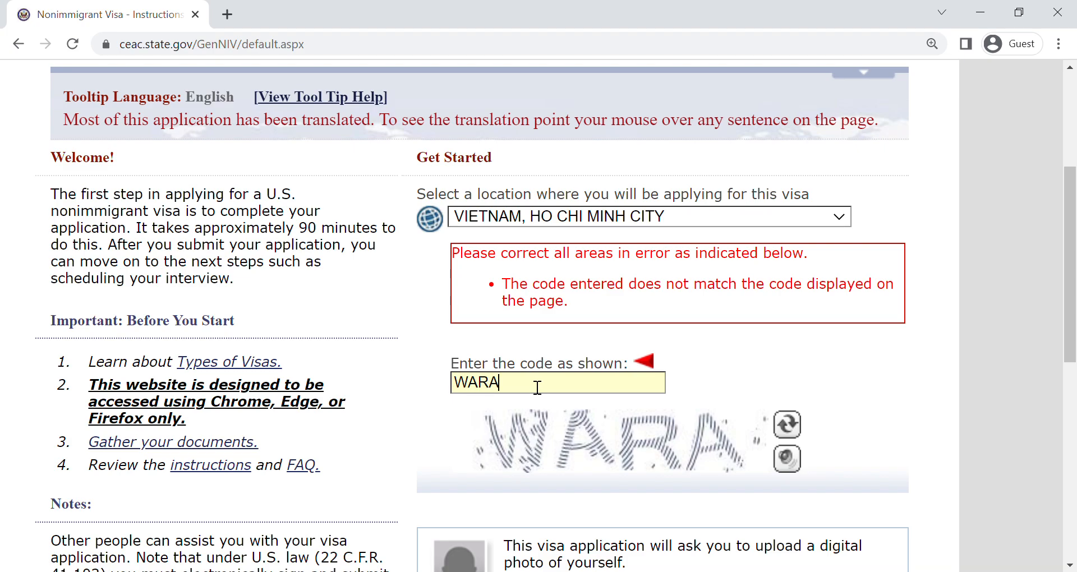
pyautogui.moveTo(1070, 263); pyautogui.dragTo(1070, 430)
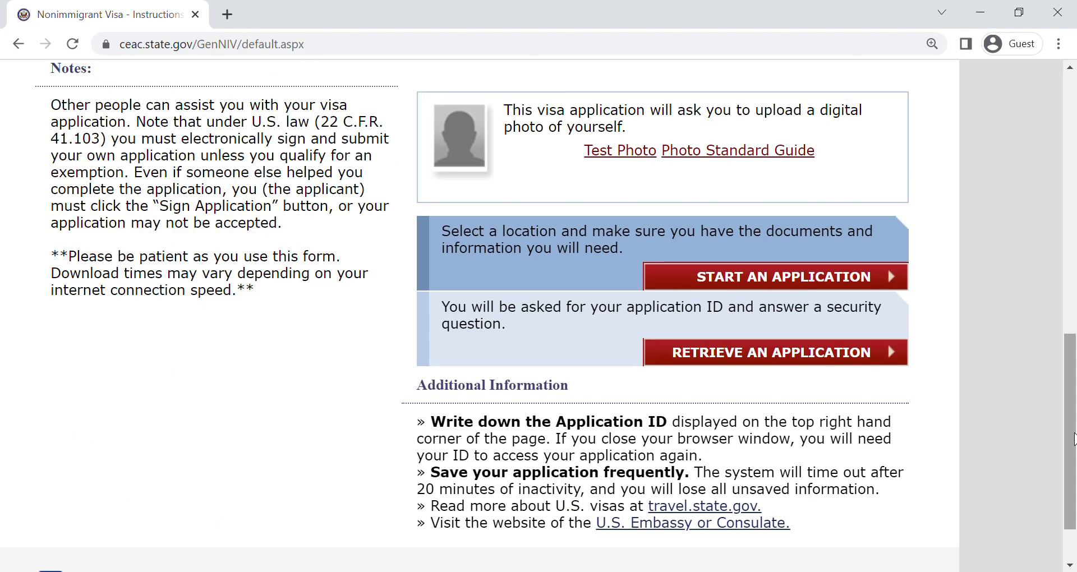
pyautogui.click(745, 353)
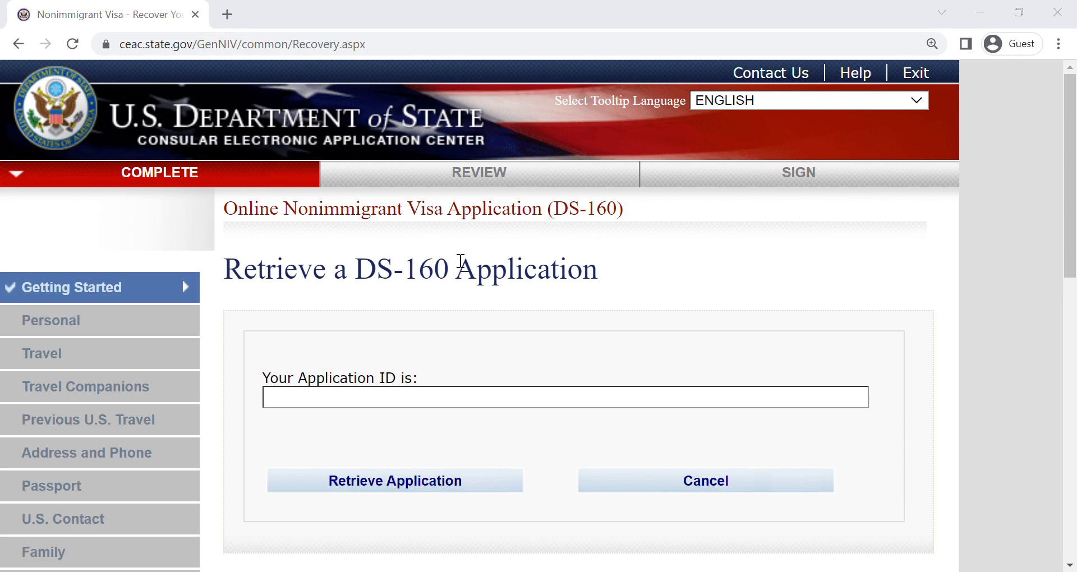
# - Paste the saved application ID into the retrieval form and submit it
pyautogui.click(455, 264)
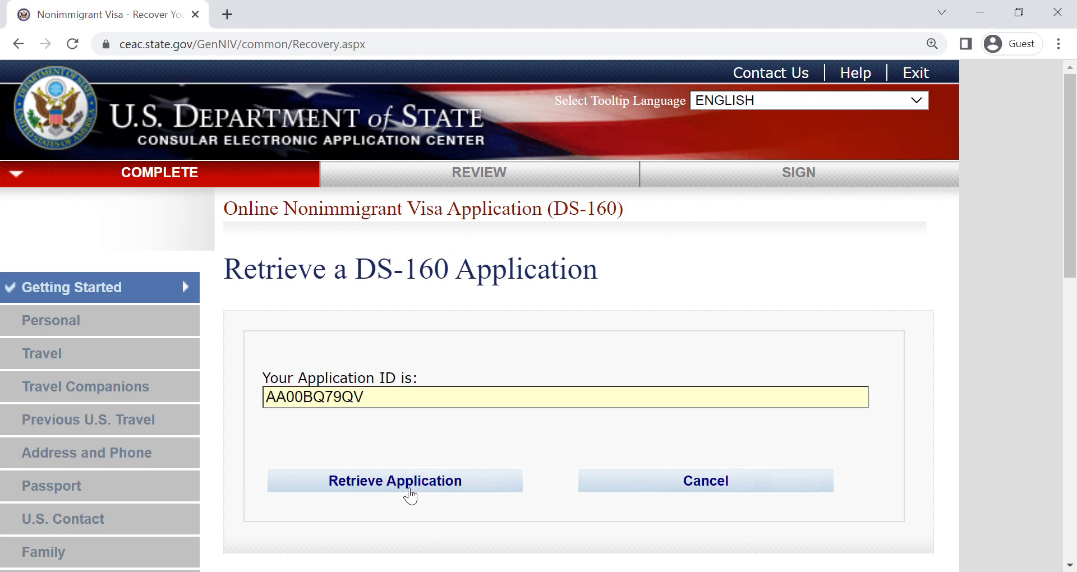
pyautogui.click(402, 489)
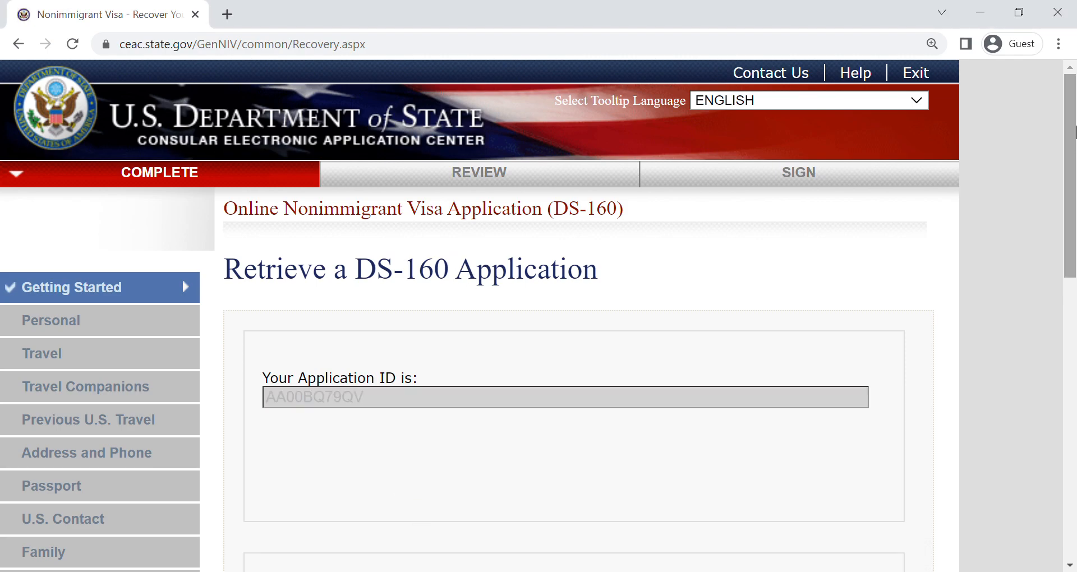
# - Answer the security questions with the surname's first five letters, the year of birth and the grandmother's given name, and retrieve the application
pyautogui.scroll(-5, 365, 449)
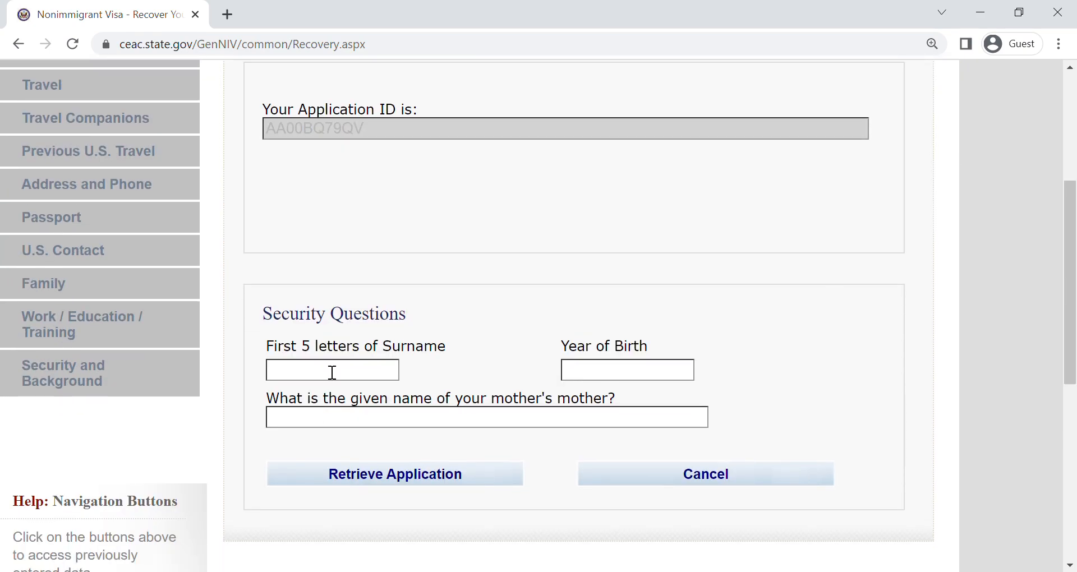
pyautogui.write('NGUYE')
pyautogui.write('2000')
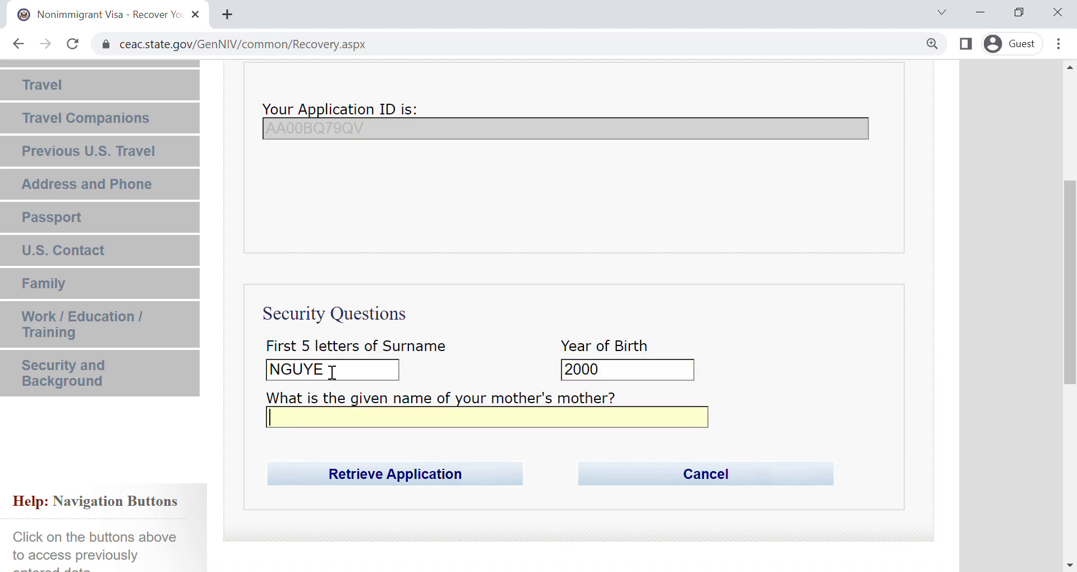
pyautogui.write('MV')
pyautogui.click(453, 485)
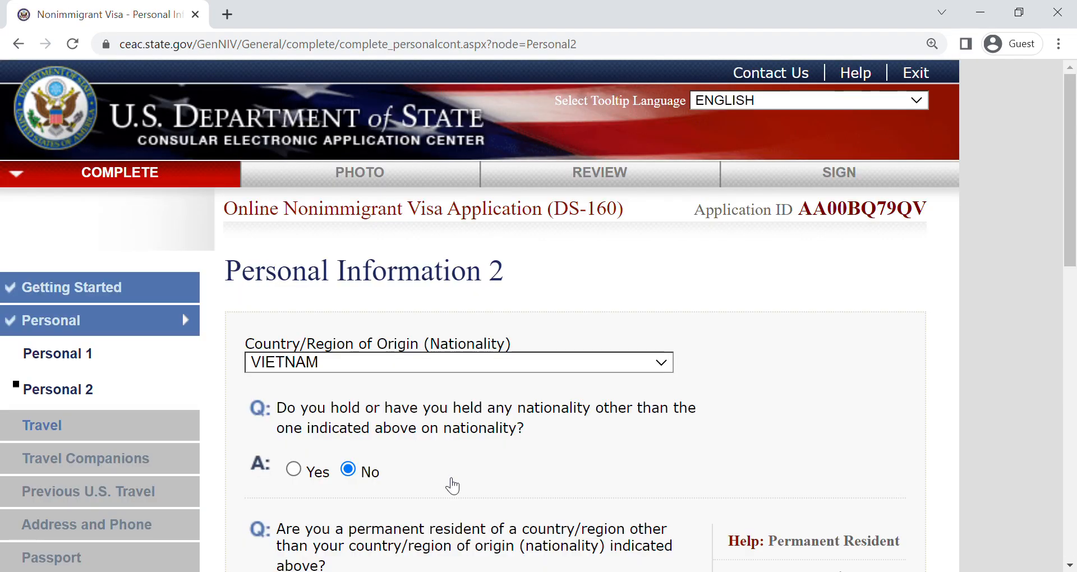
# - Check the saved Personal Information 2 answers and continue to the Travel page
pyautogui.moveTo(1074, 96); pyautogui.dragTo(1074, 170)
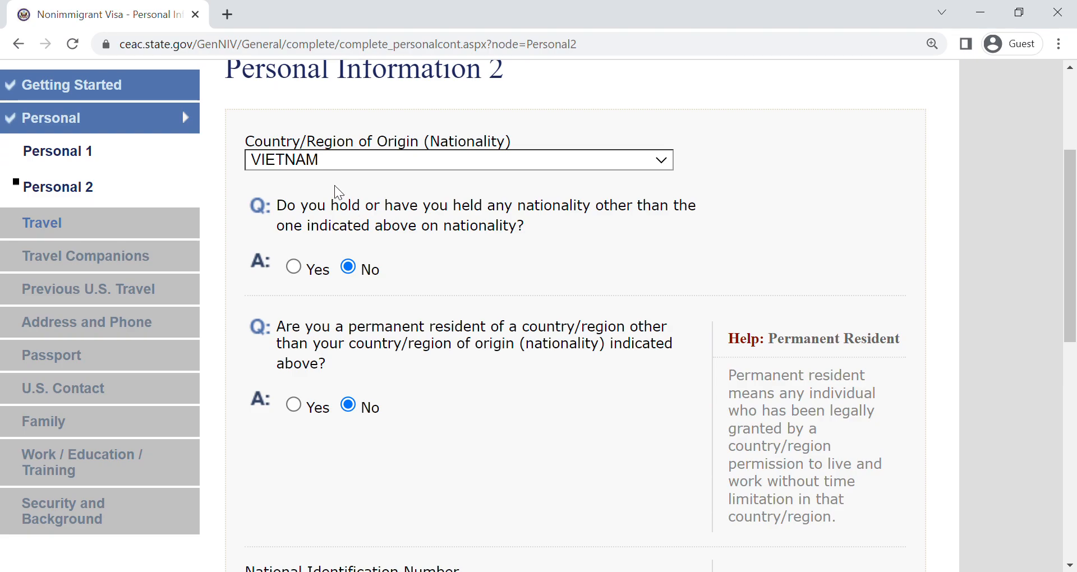
pyautogui.moveTo(1074, 176); pyautogui.dragTo(1074, 348)
pyautogui.click(860, 405)
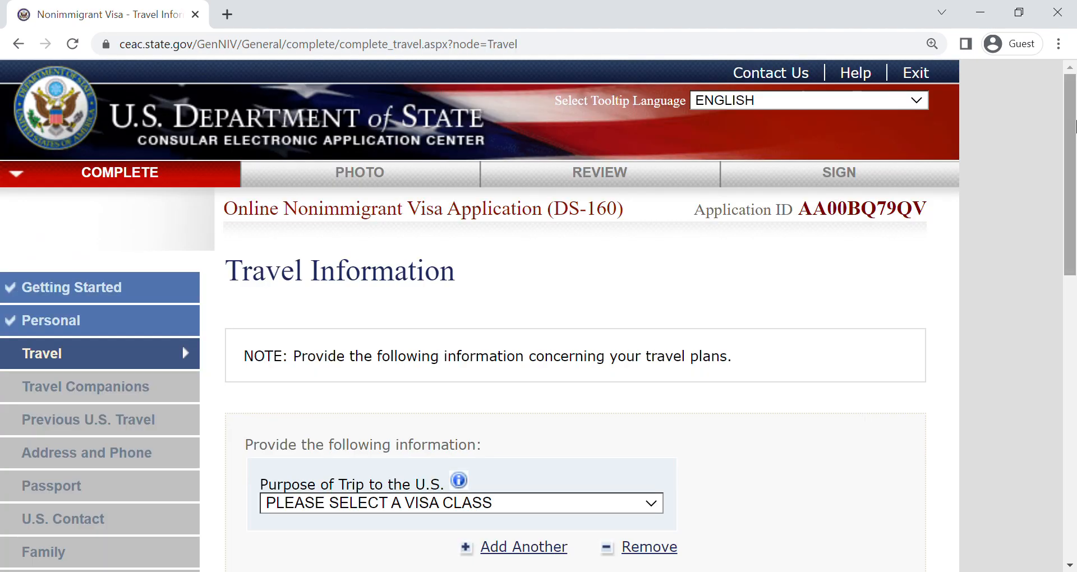
# - Choose TEMP. BUSINESS PLEASURE VISITOR (B) as the trip purpose again, with BUSINESS & TOURISM (TEMPORARY VISITOR) as its specific type
pyautogui.moveTo(1073, 125); pyautogui.dragTo(1073, 239)
pyautogui.click(439, 210)
pyautogui.click(476, 272)
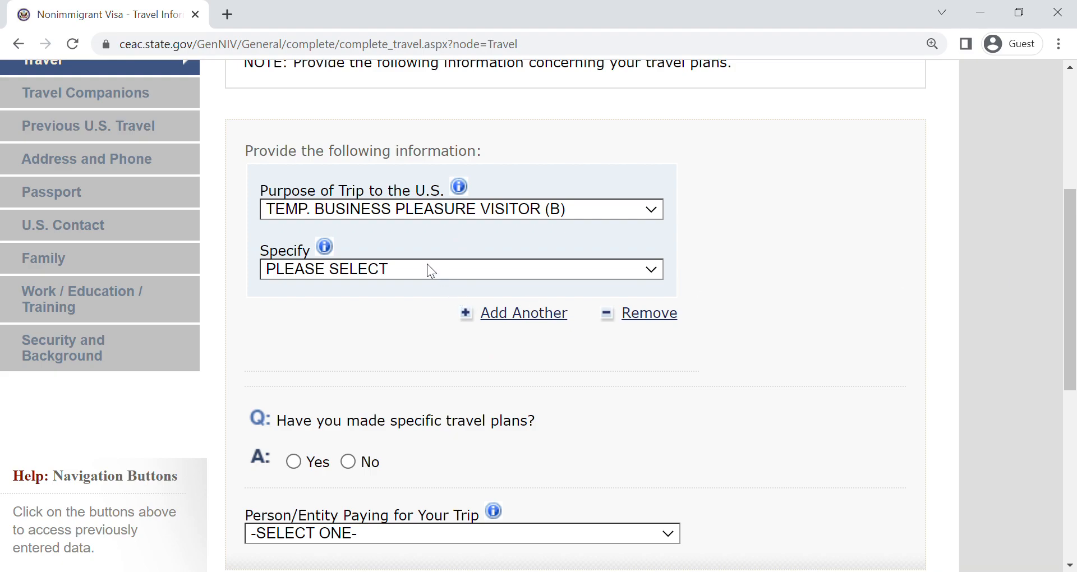
pyautogui.click(457, 303)
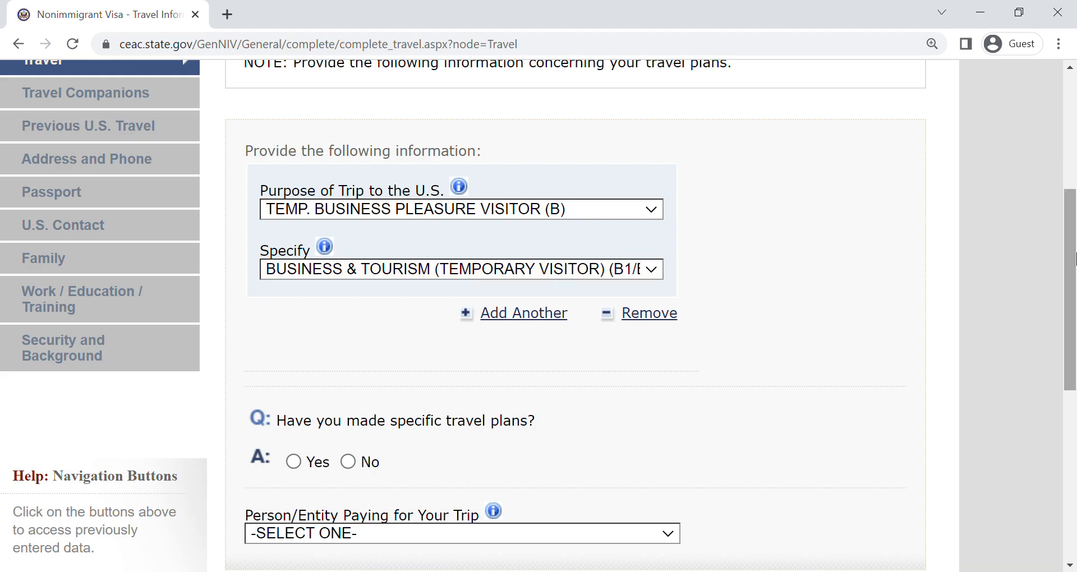
# - Answer Yes to having made specific travel plans
pyautogui.scroll(-2, 1074, 320)
pyautogui.scroll(-1, 1073, 320)
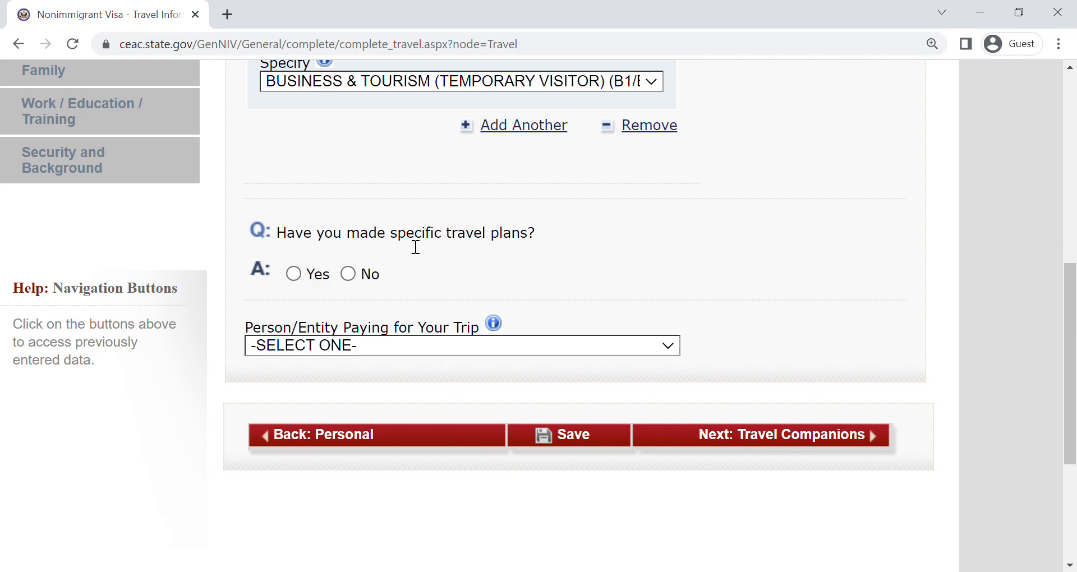
pyautogui.click(292, 274)
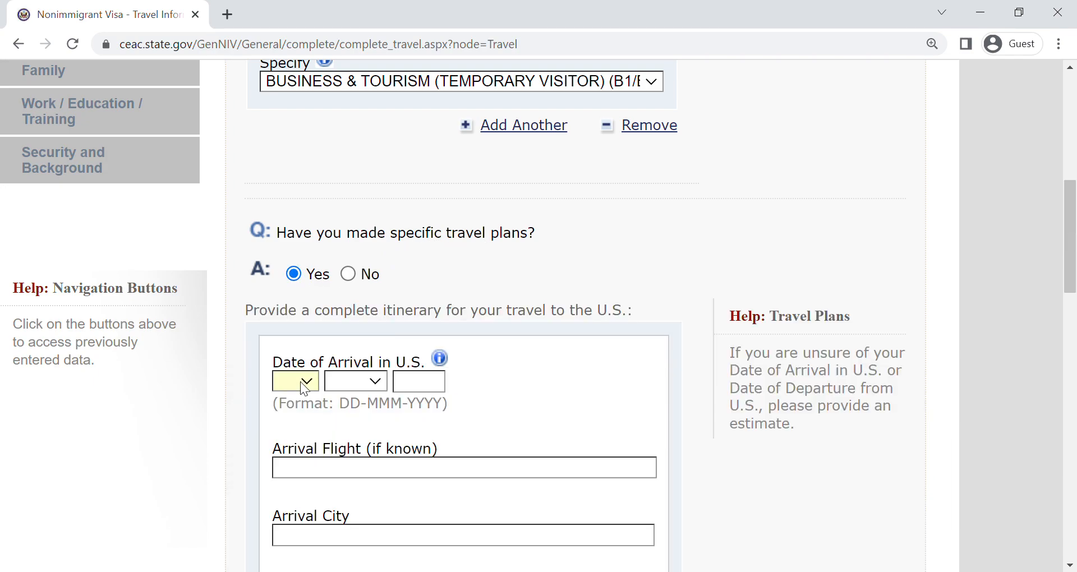
# - Enter 01-MAR-2023 as the date of arrival in the U.S. and LOS ANGELES as the arrival city
pyautogui.write('01')
pyautogui.write('mar')
pyautogui.write('2023')
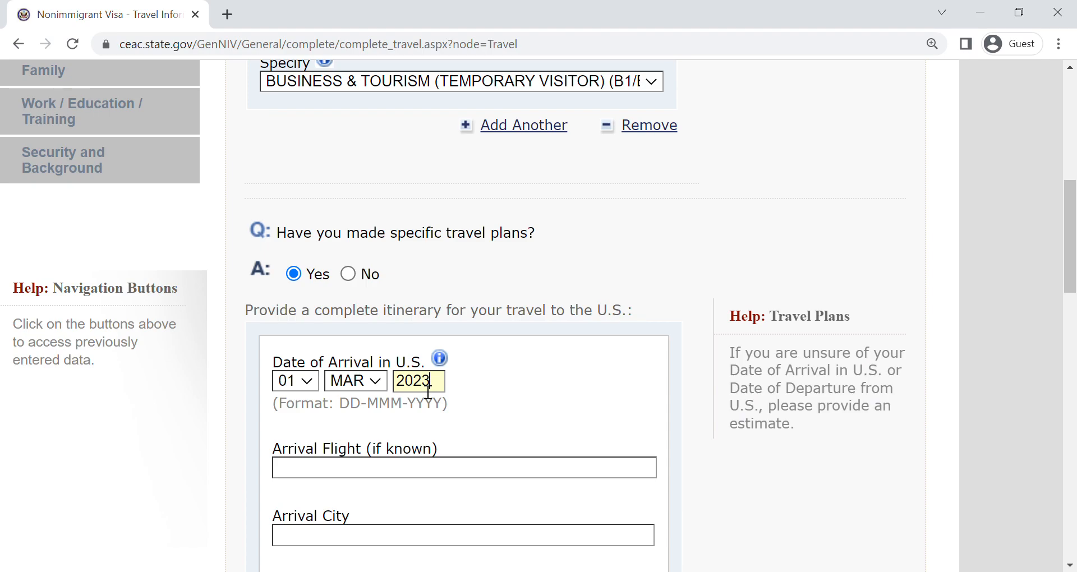
pyautogui.scroll(-4, 336, 336)
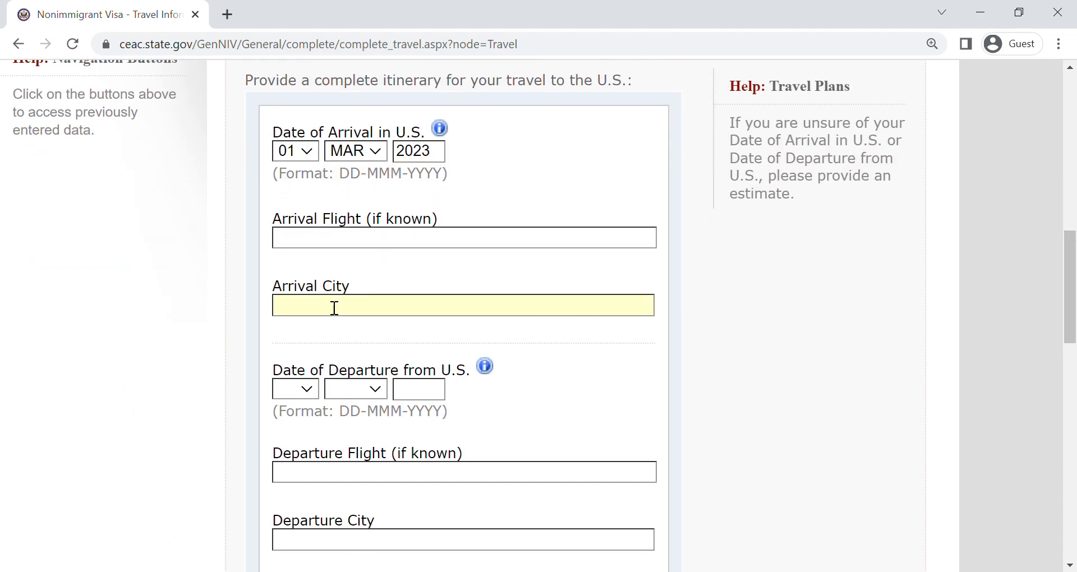
pyautogui.write('LOS ANGELES')
# - Enter 22-MAR-2023 as the date of departure from the U.S. and LOS ANGELES as the departure city
pyautogui.moveTo(1073, 263)
pyautogui.mouseDown()
pyautogui.moveTo(1074, 238)
pyautogui.moveTo(1074, 283)
pyautogui.mouseUp()
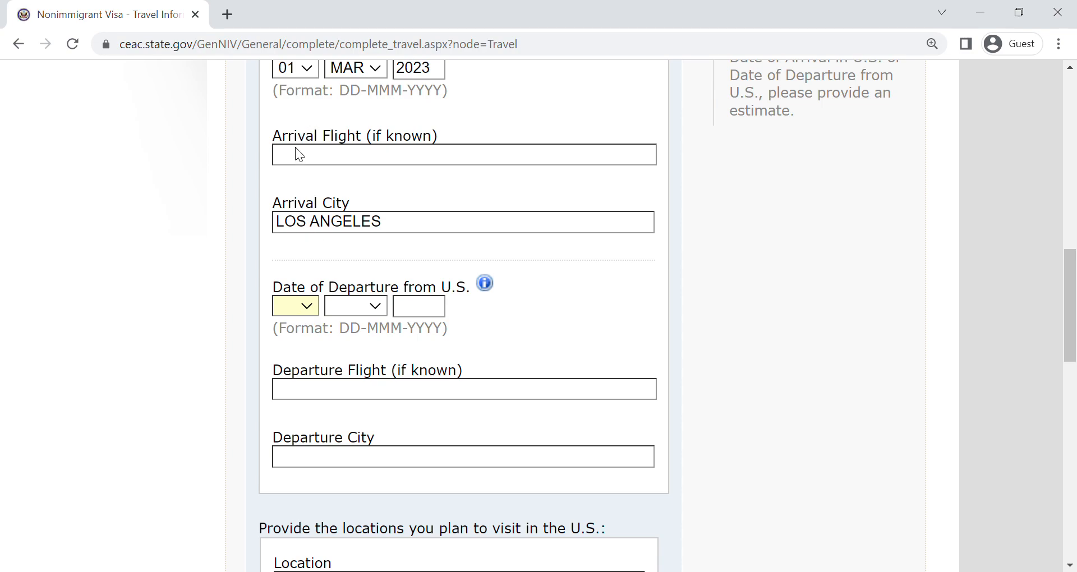
pyautogui.write('21')
pyautogui.press('Down')
pyautogui.write('mar')
pyautogui.write('2023')
pyautogui.write('LOS AN')
pyautogui.write('GELES')
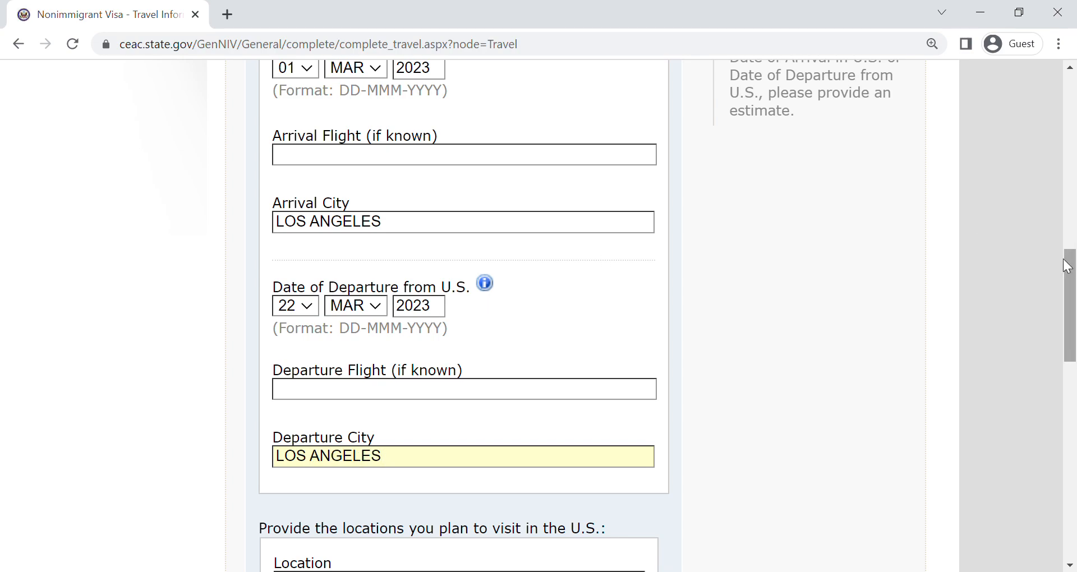
# - List LOS ANGELES and, in a second entry, NEW YORK as the locations planned for the U.S. visit
pyautogui.scroll(-5, 1075, 359)
pyautogui.scroll(-1, 1075, 358)
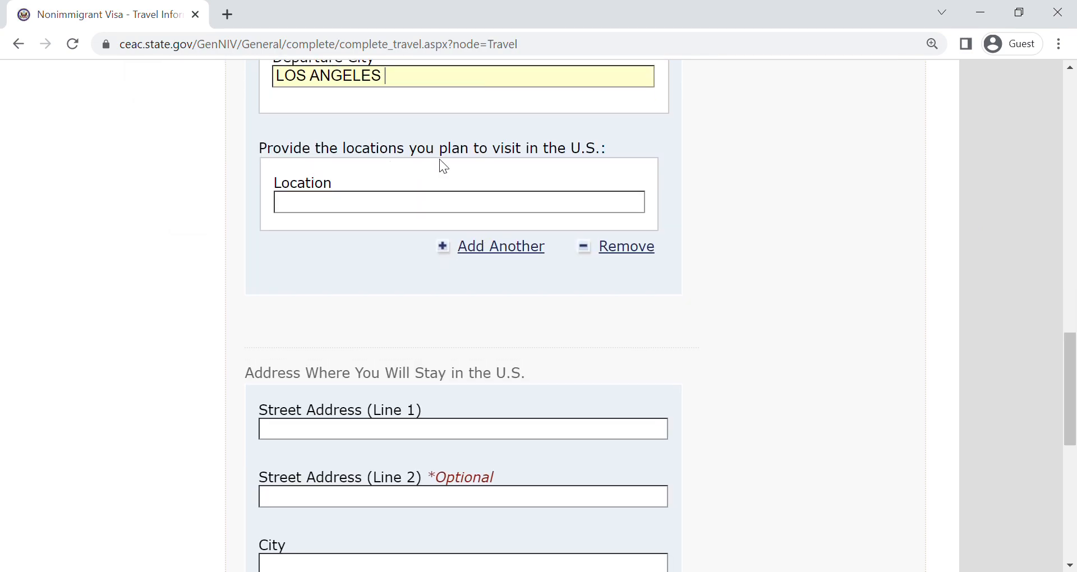
pyautogui.click(445, 214)
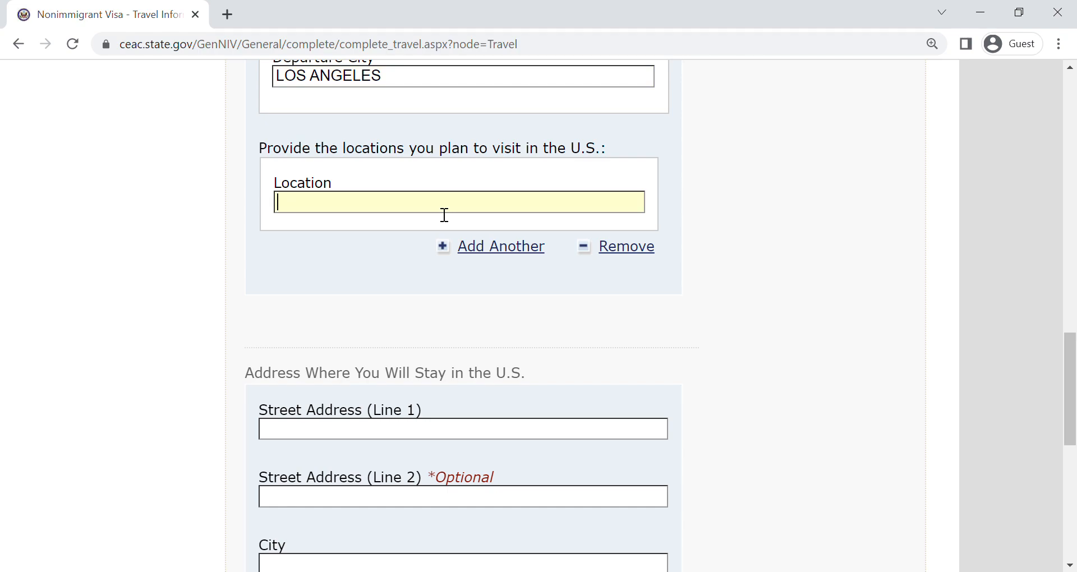
pyautogui.write('LOS ANGELES')
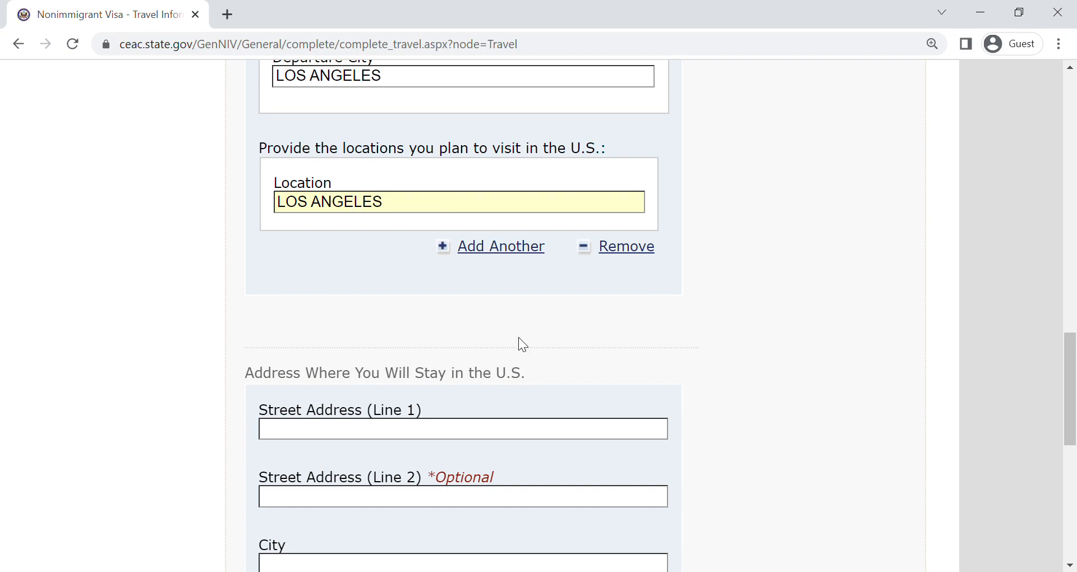
pyautogui.click(501, 255)
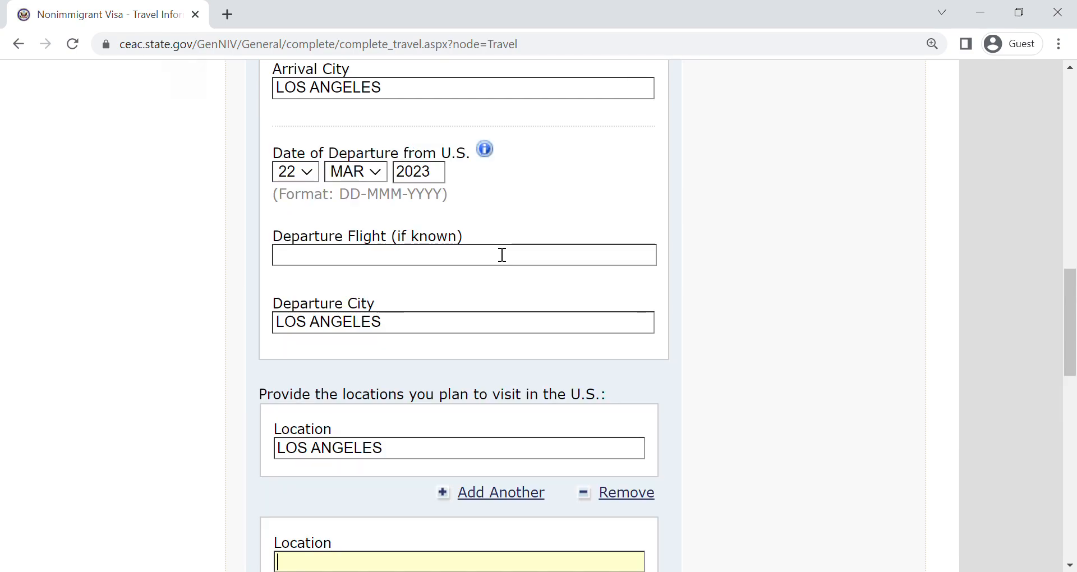
pyautogui.write('NEW YORK')
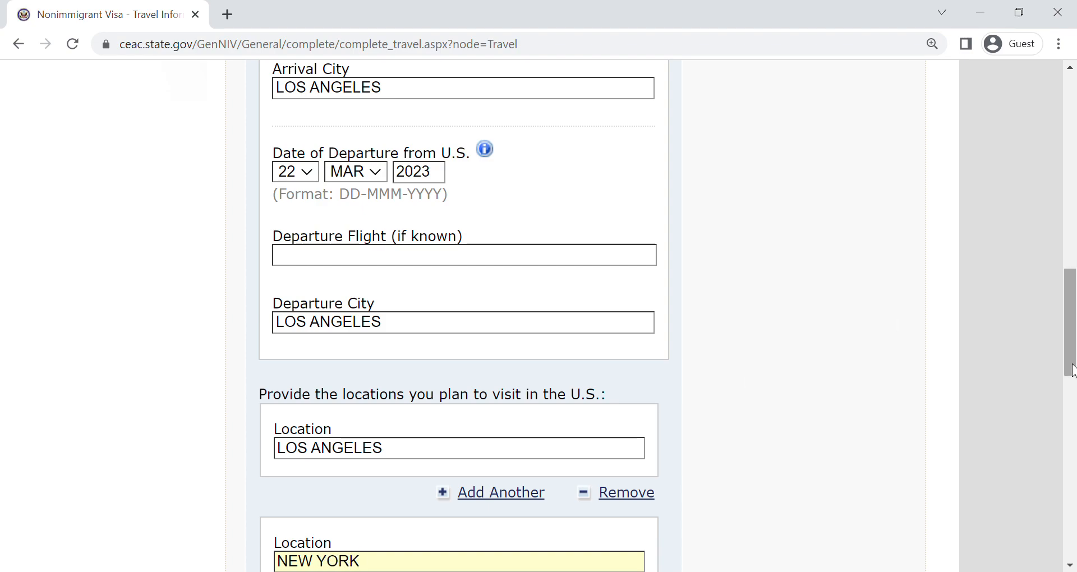
# - Enter the street address of the U.S. stay, leaving the optional second address line blank
pyautogui.moveTo(1071, 368); pyautogui.dragTo(1071, 466)
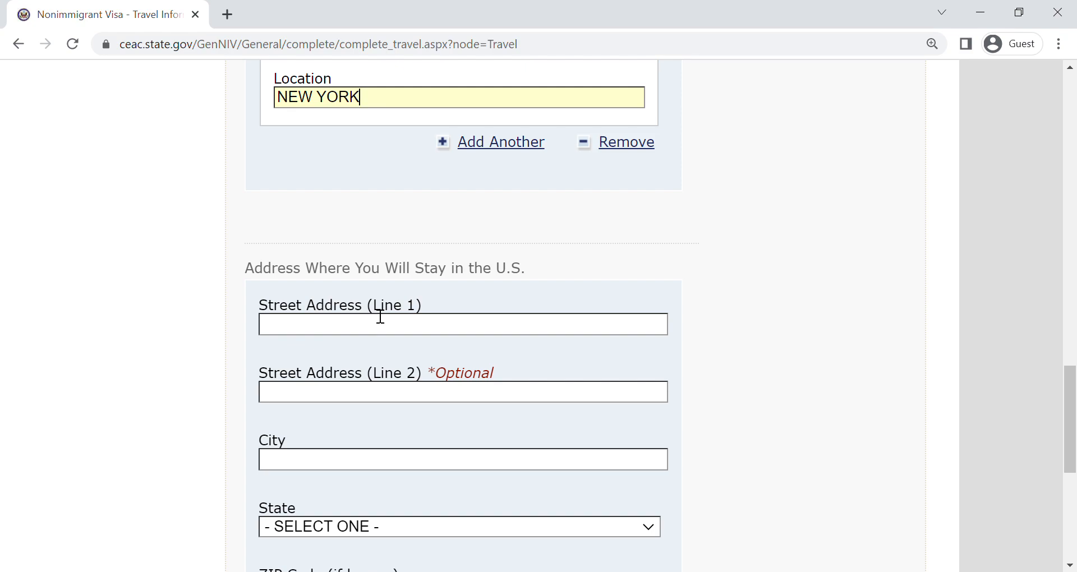
pyautogui.click(369, 331)
pyautogui.moveTo(1075, 473); pyautogui.dragTo(1074, 501)
pyautogui.write('1234 ')
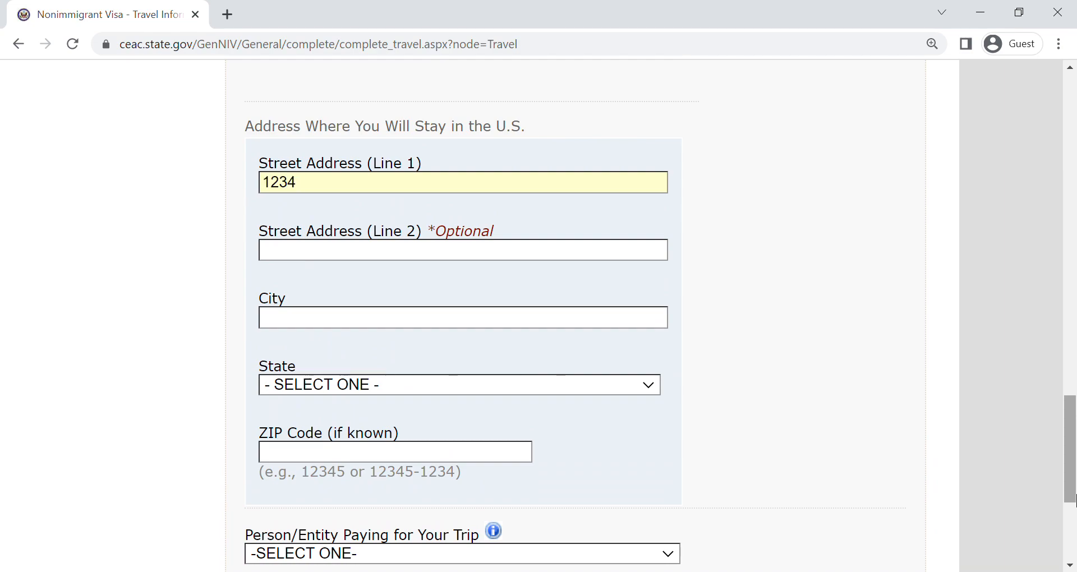
pyautogui.write('LAMAR')
pyautogui.press('BackSpace')
pyautogui.write('AR')
pyautogui.press('Tab')
# - Complete the U.S. stay address with LOS ANGELES as city, CALIFORNIA as state and the ZIP code
pyautogui.press('Tab')
pyautogui.write('LOS ANGELES')
pyautogui.press('Tab')
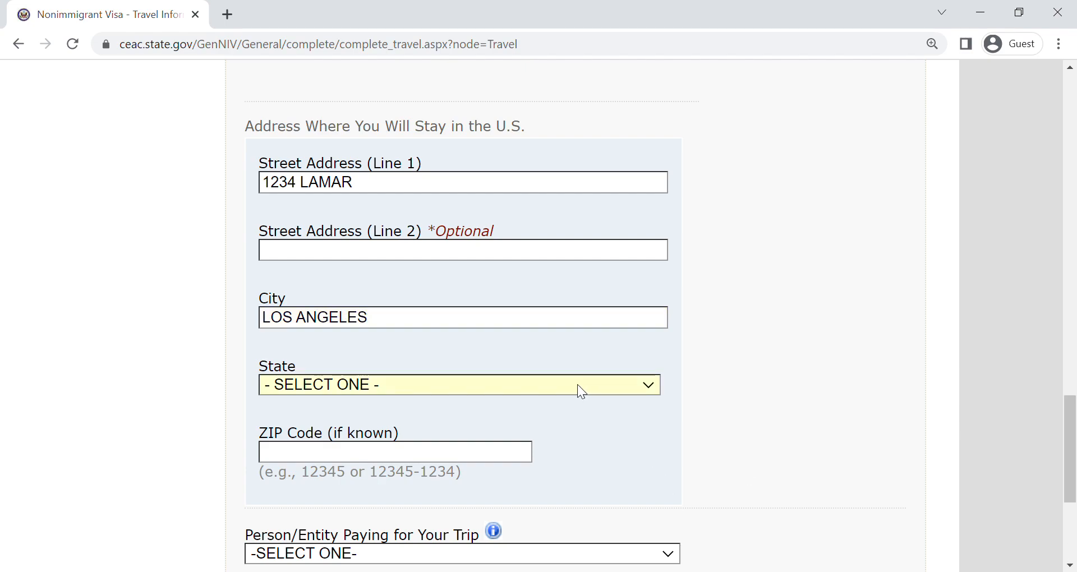
pyautogui.press('c')
pyautogui.click(504, 451)
pyautogui.write('12345')
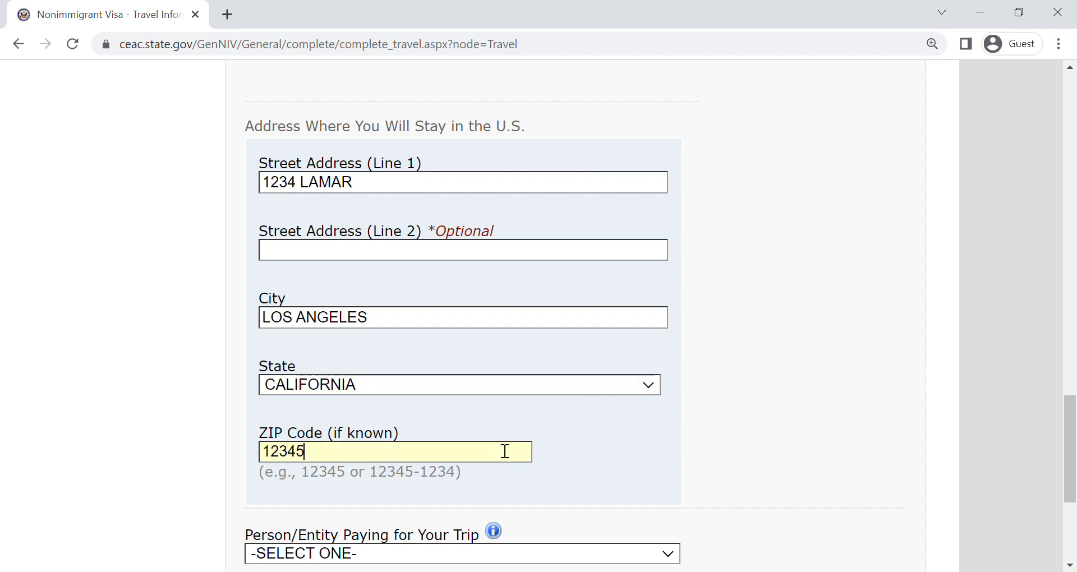
# - Choose SELF as the person paying for the trip and continue to the Travel Companions page
pyautogui.press('Tab')
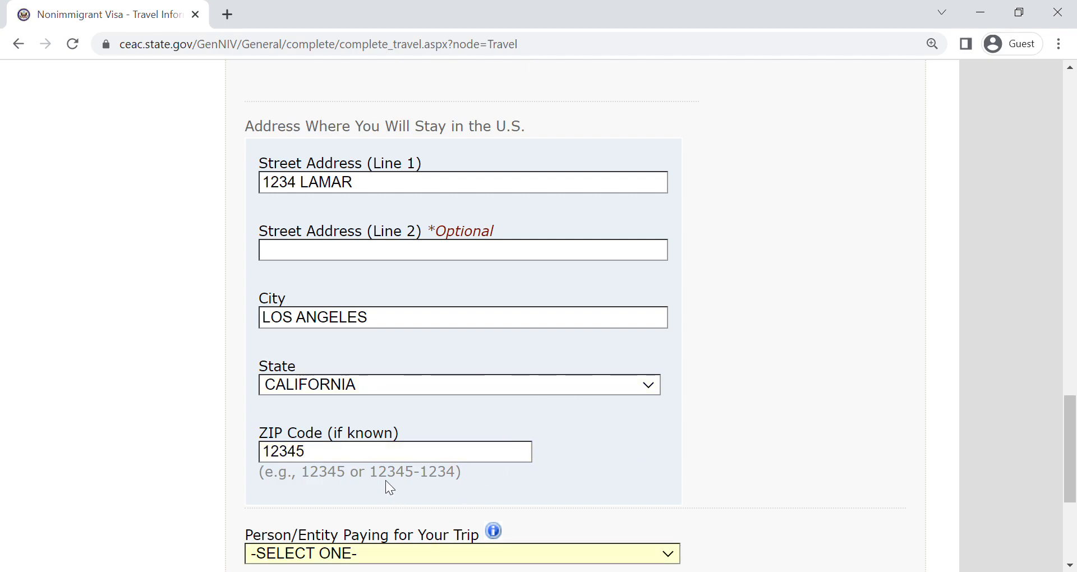
pyautogui.press('s')
pyautogui.moveTo(1074, 436); pyautogui.dragTo(1076, 525)
pyautogui.click(791, 378)
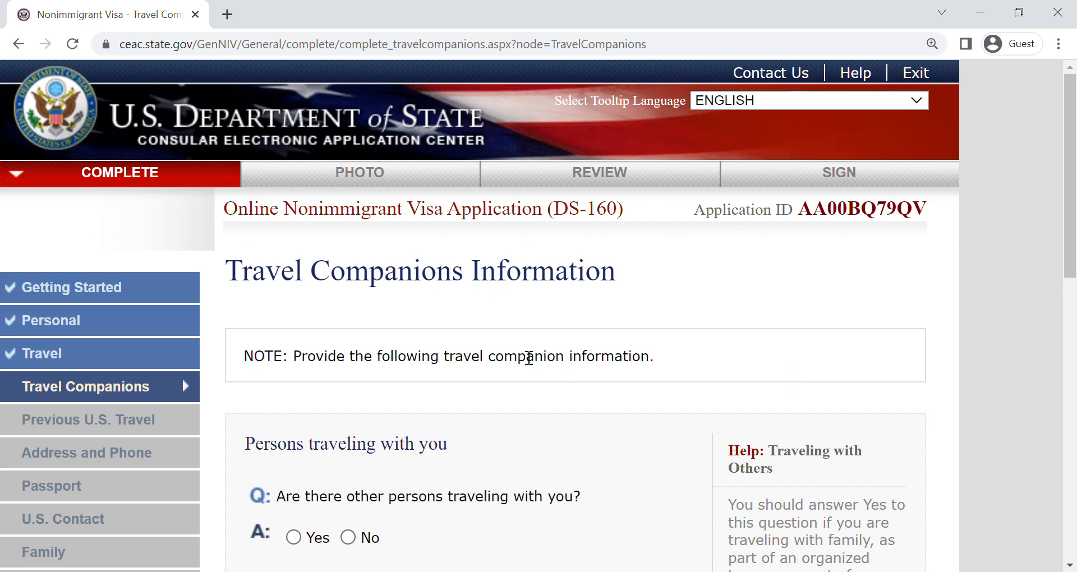
# - Answer Yes to other persons traveling along and look at the follow-up question
pyautogui.moveTo(1072, 142); pyautogui.dragTo(1074, 227)
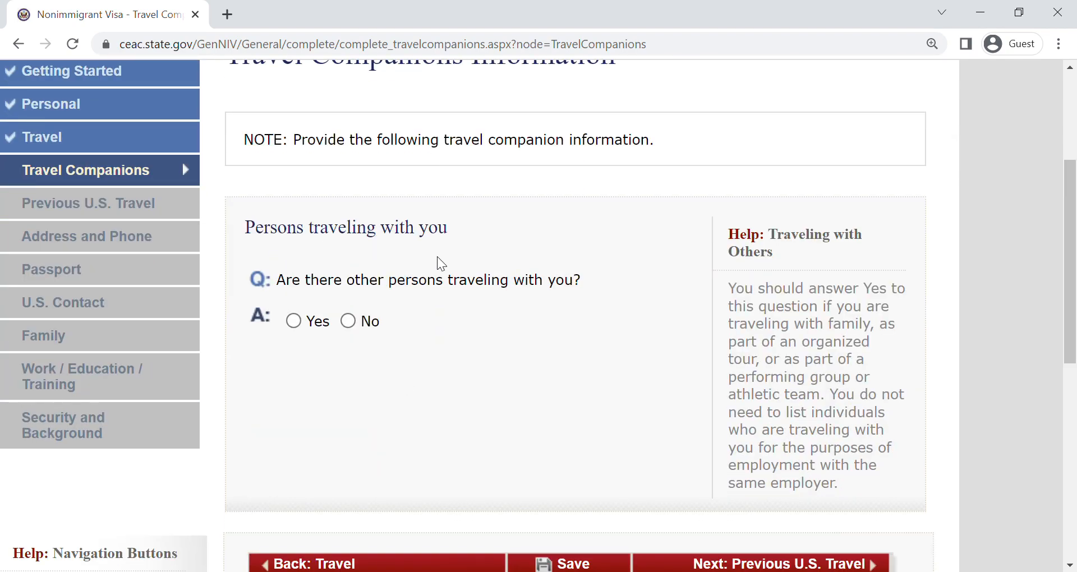
pyautogui.click(315, 321)
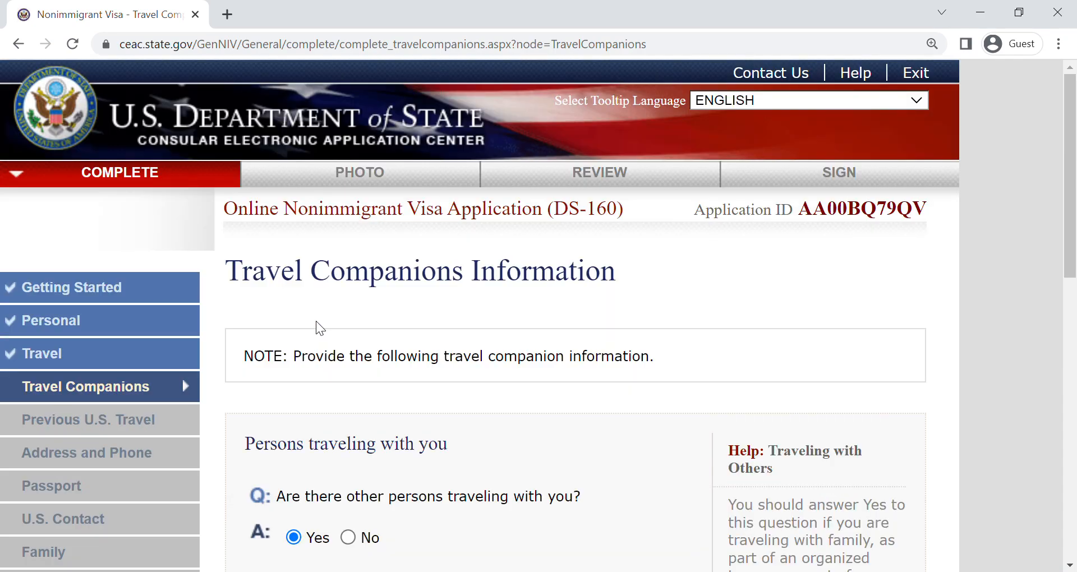
pyautogui.moveTo(1075, 252); pyautogui.dragTo(1075, 391)
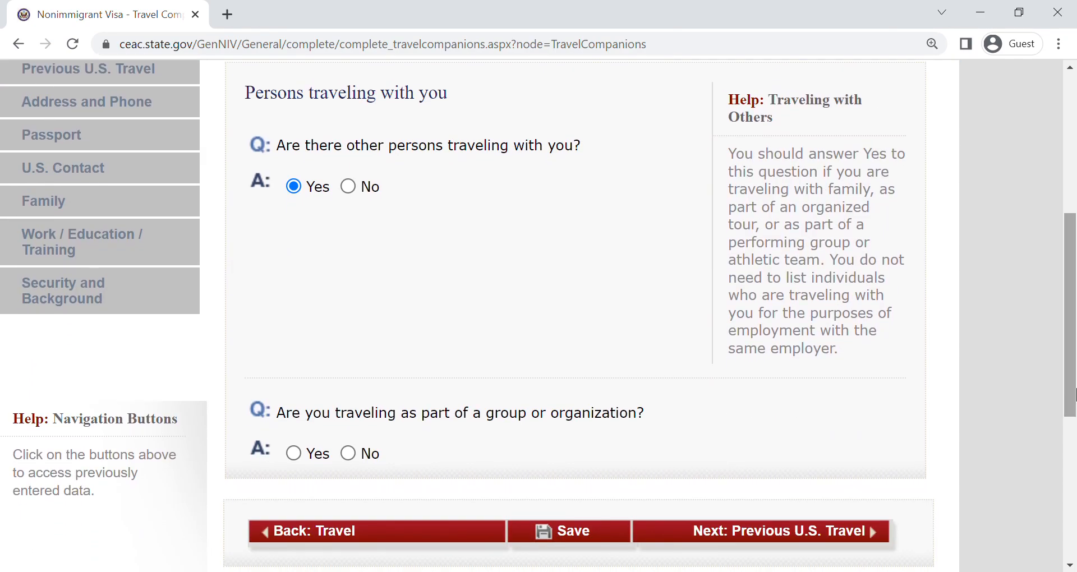
# - Change the traveling companions answer to No and continue to the Previous U.S. Travel page
pyautogui.click(349, 186)
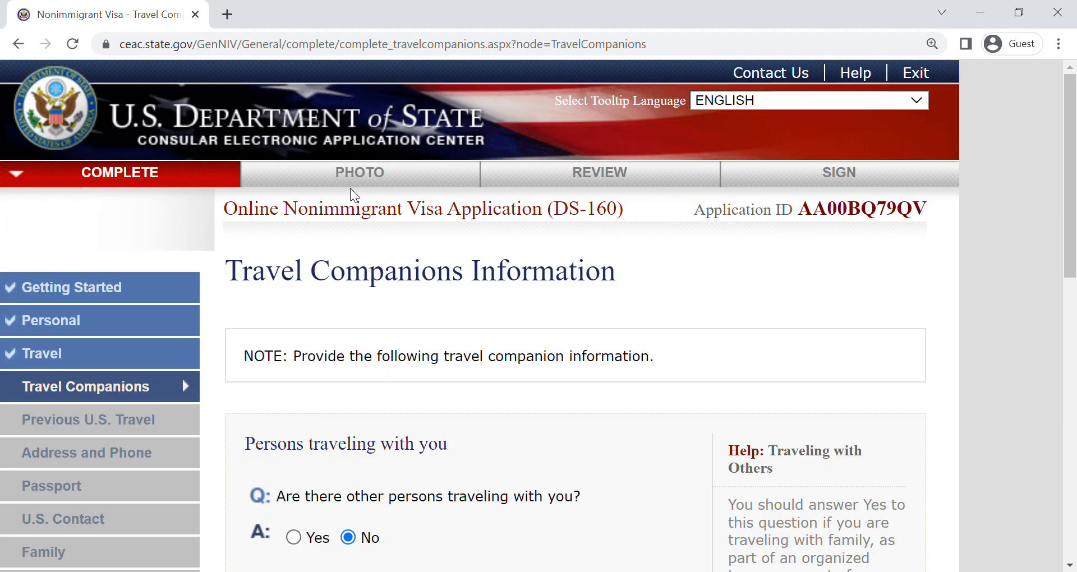
pyautogui.moveTo(1074, 215); pyautogui.dragTo(1074, 409)
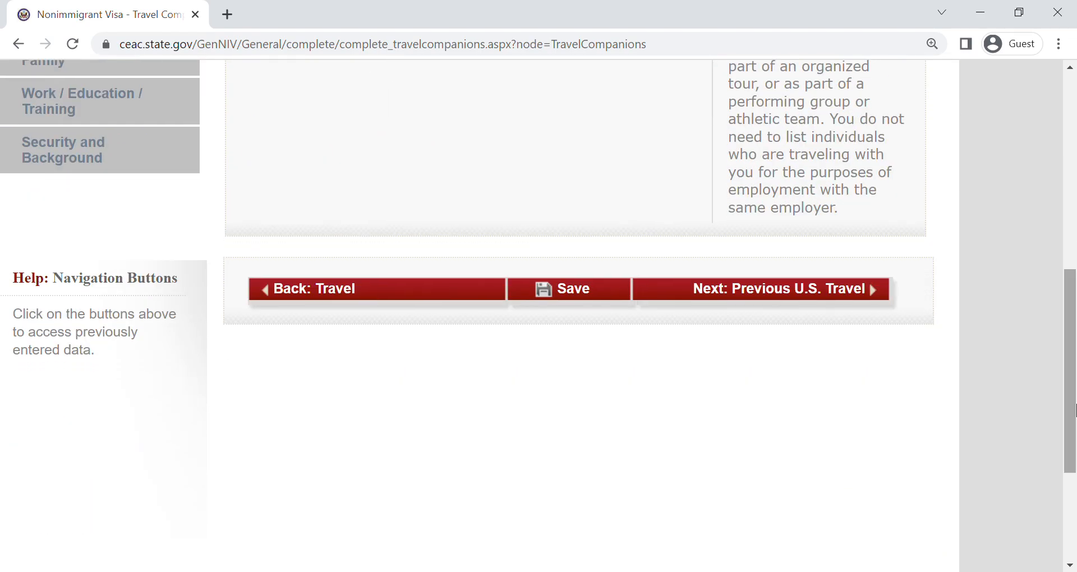
pyautogui.click(768, 303)
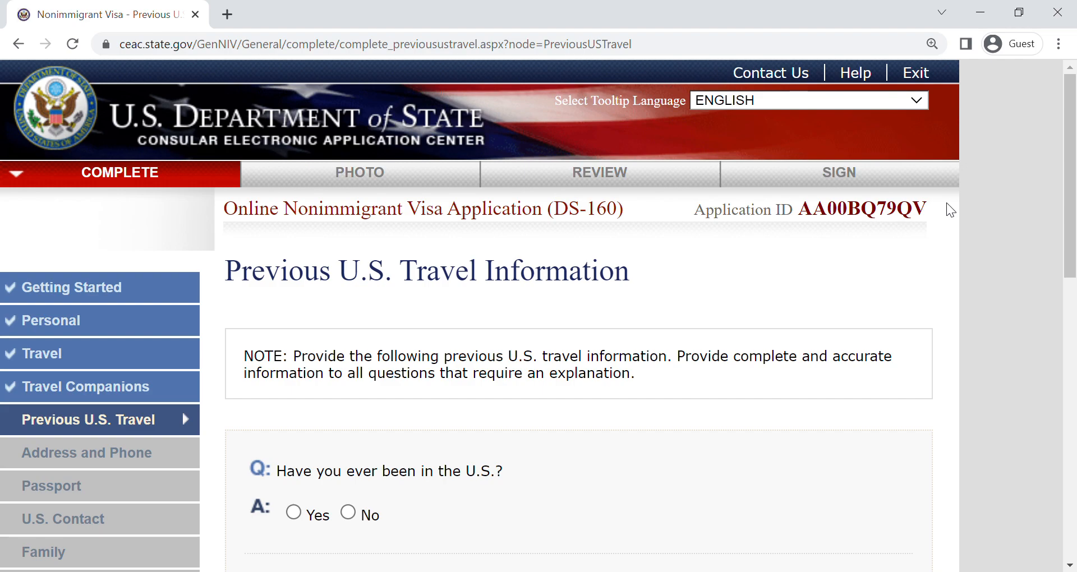
# - Review the fields required by a Yes answer to having been in the U.S., and set the answer to No
pyautogui.scroll(-3, 1062, 162)
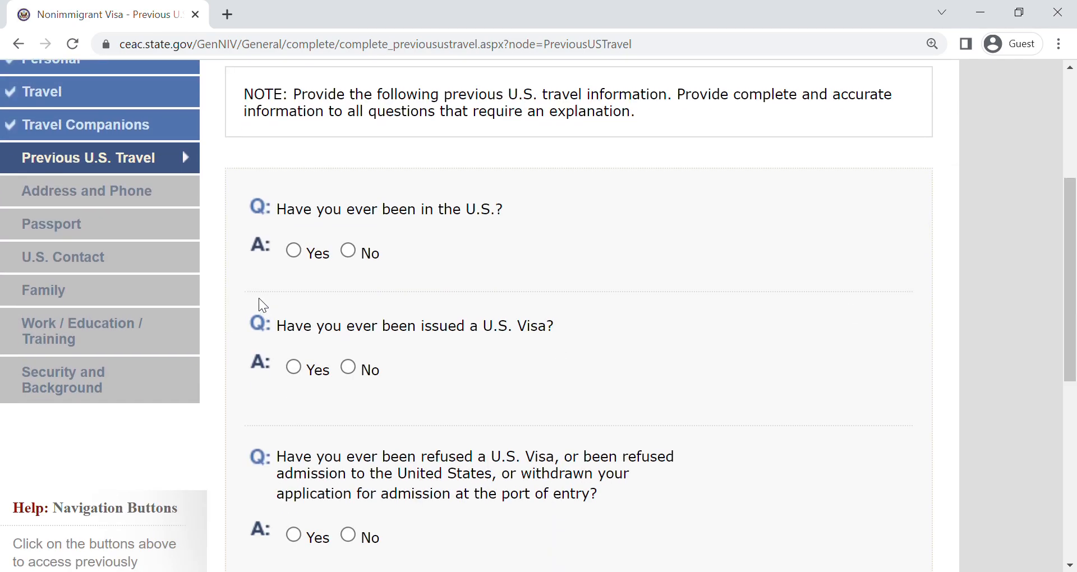
pyautogui.click(349, 250)
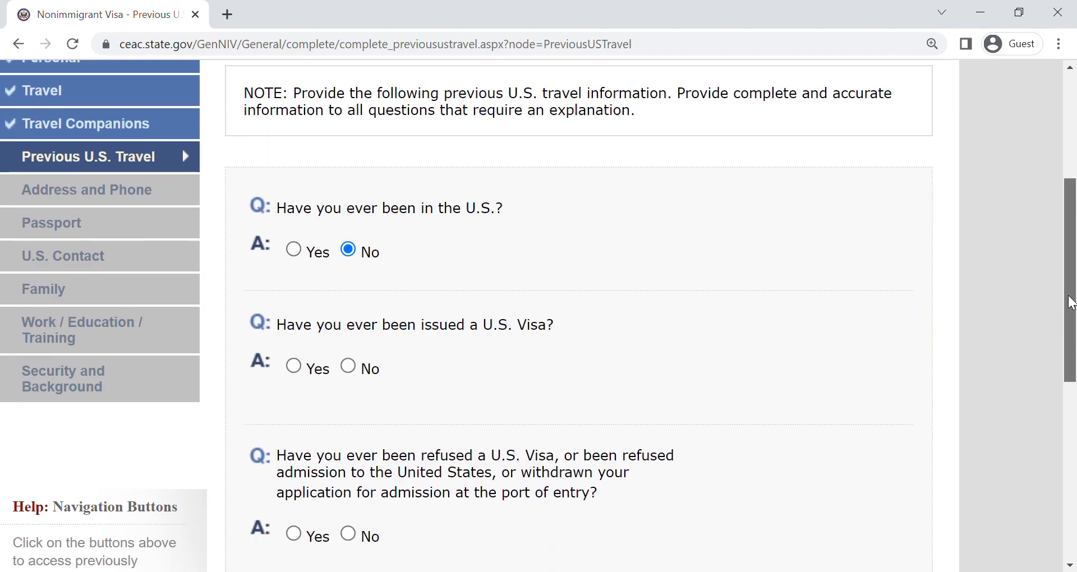
pyautogui.click(293, 245)
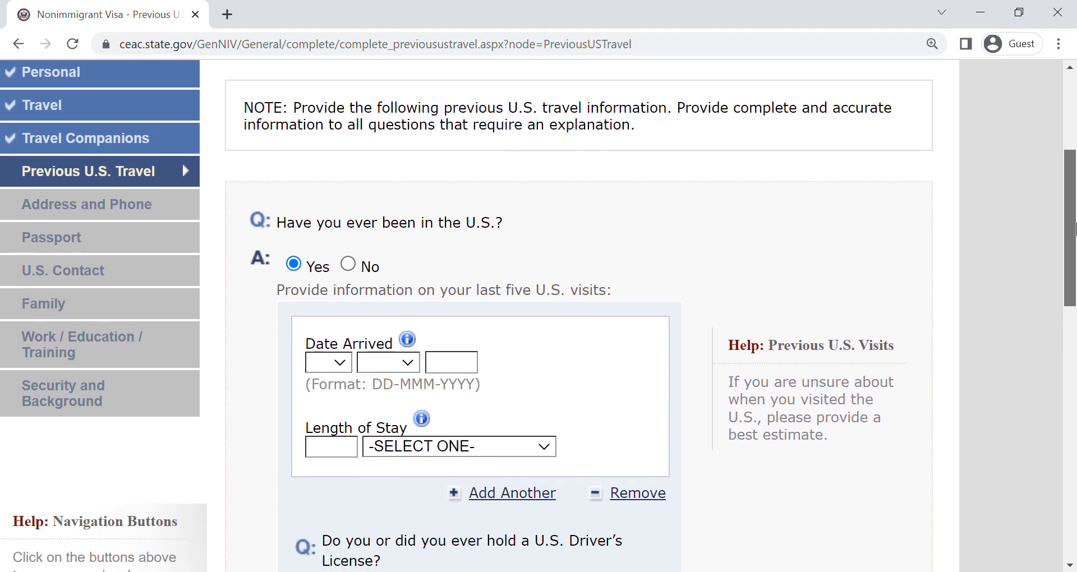
pyautogui.moveTo(1074, 228); pyautogui.dragTo(1068, 286)
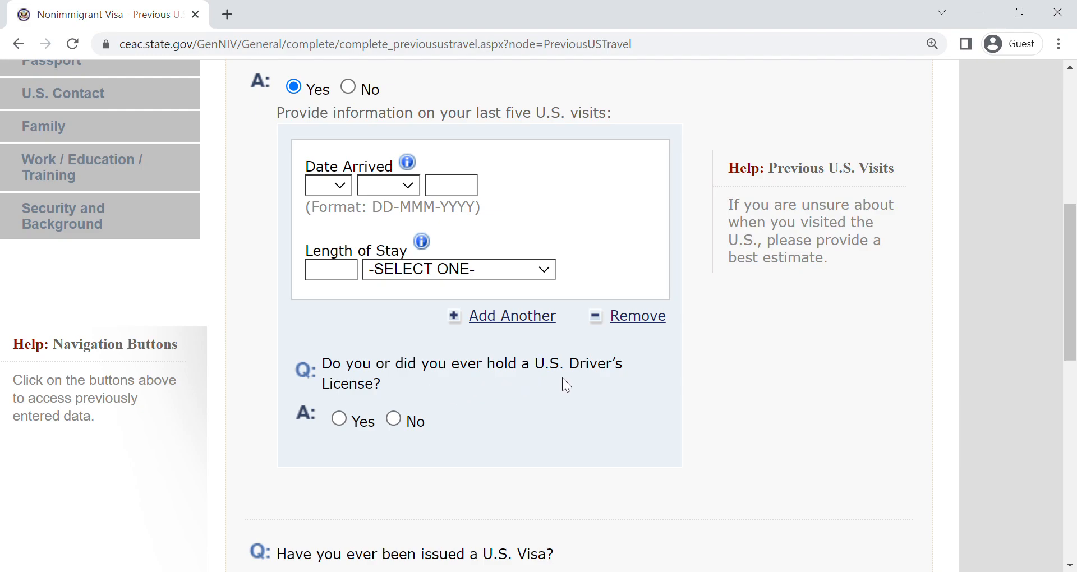
pyautogui.moveTo(1071, 241); pyautogui.dragTo(1073, 218)
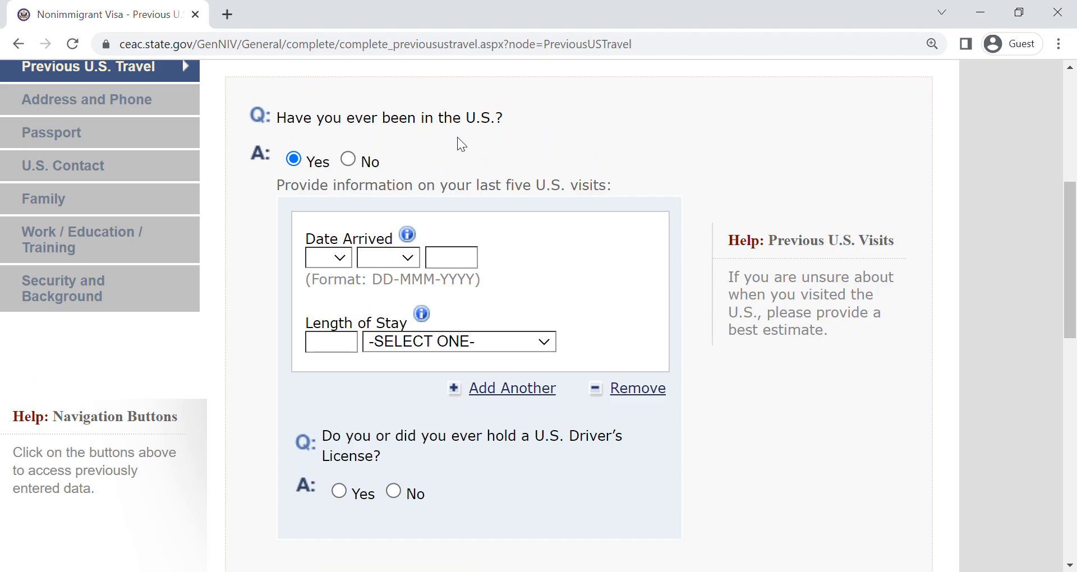
pyautogui.click(355, 160)
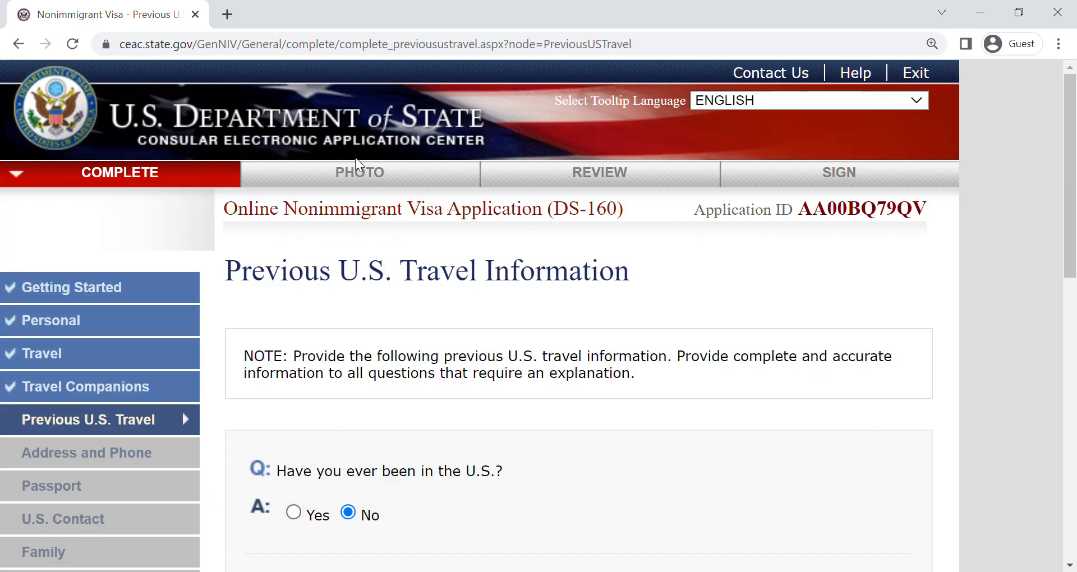
# - Answer Yes to having been issued a U.S. visa and look at the previous visa fields
pyautogui.scroll(-5, 534, 252)
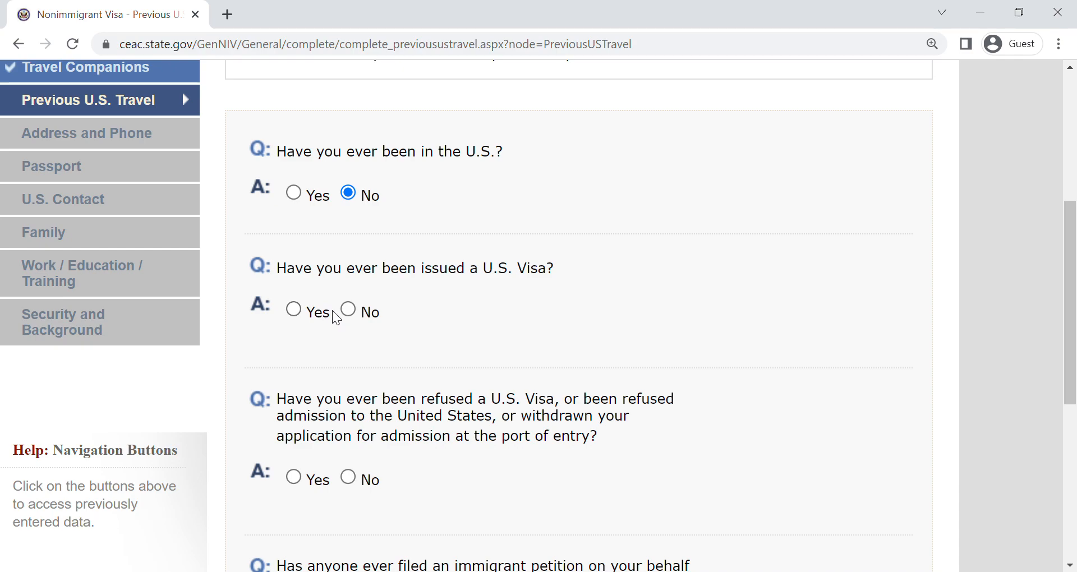
pyautogui.click(317, 313)
pyautogui.moveTo(1074, 196); pyautogui.dragTo(1064, 301)
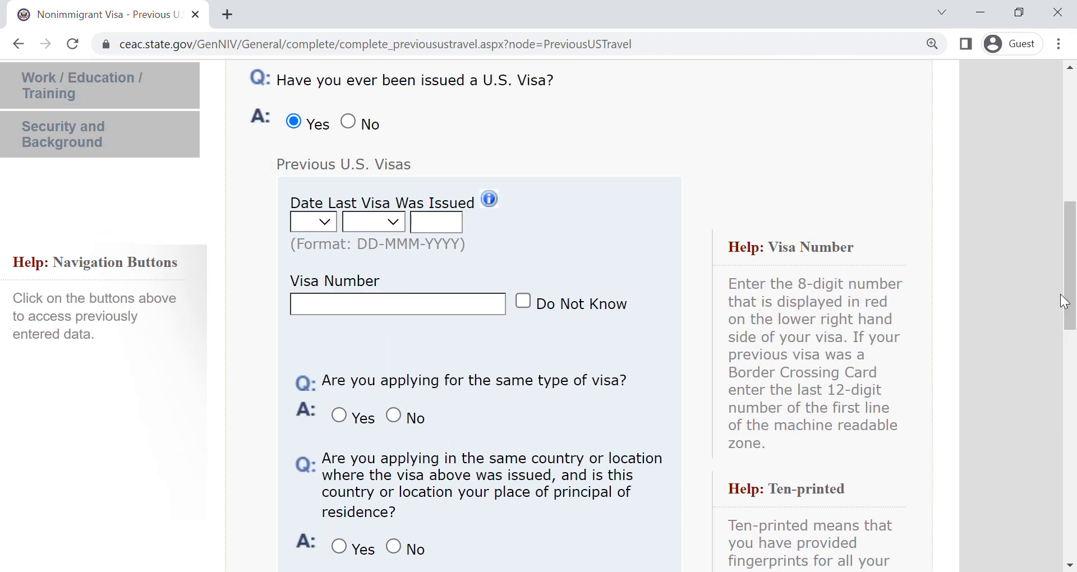
# - Answer No to having been issued a U.S. visa and No to having been refused a visa or admission
pyautogui.click(349, 122)
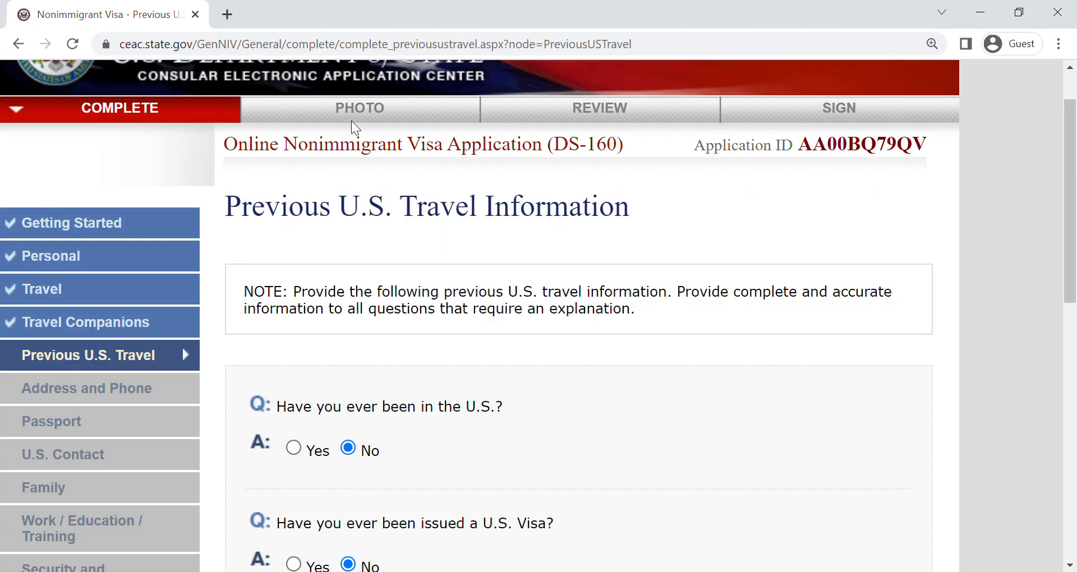
pyautogui.moveTo(1074, 217); pyautogui.dragTo(1075, 366)
pyautogui.moveTo(1073, 364); pyautogui.dragTo(1070, 409)
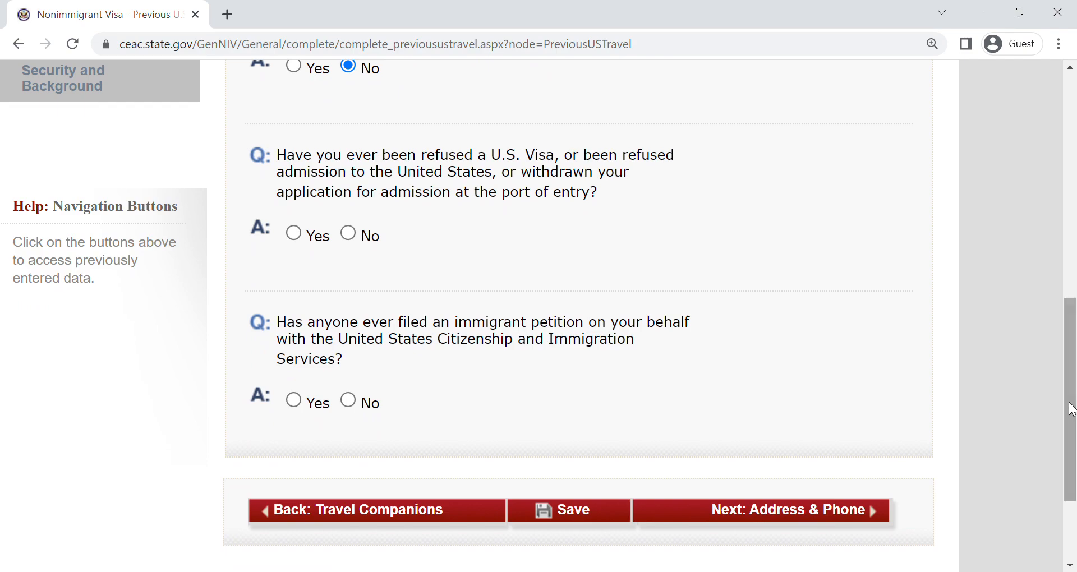
pyautogui.click(348, 233)
# - Answer Yes to the immigrant petition question and look at its explanation field
pyautogui.moveTo(1069, 207); pyautogui.dragTo(1069, 503)
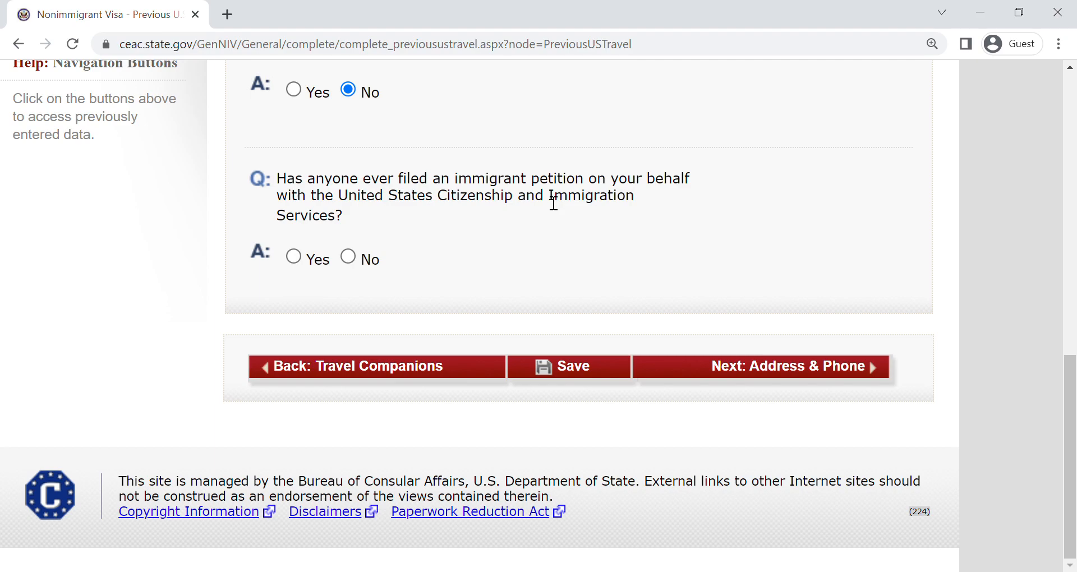
pyautogui.click(294, 256)
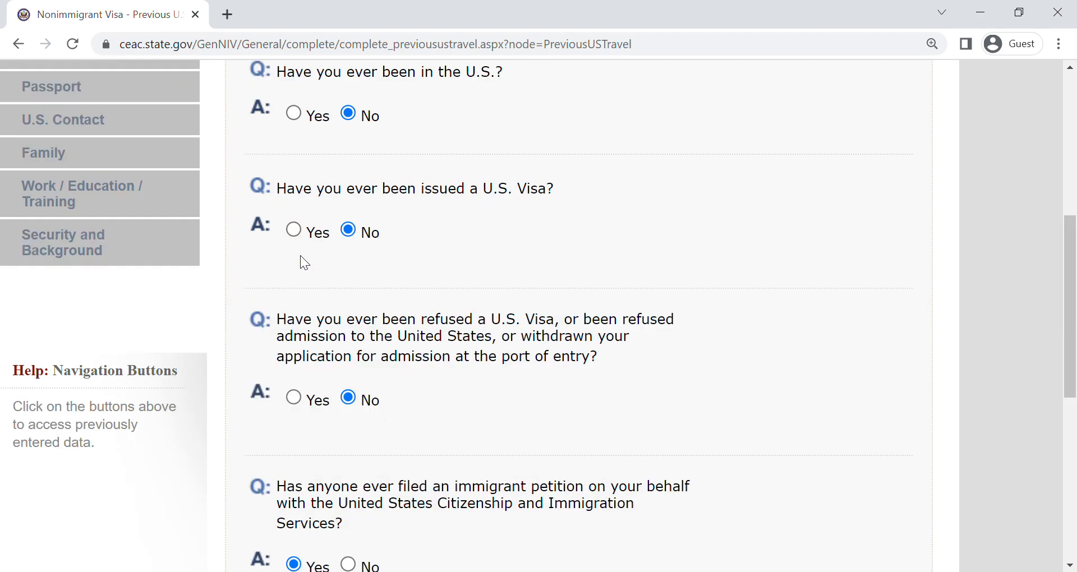
pyautogui.scroll(-5, 454, 301)
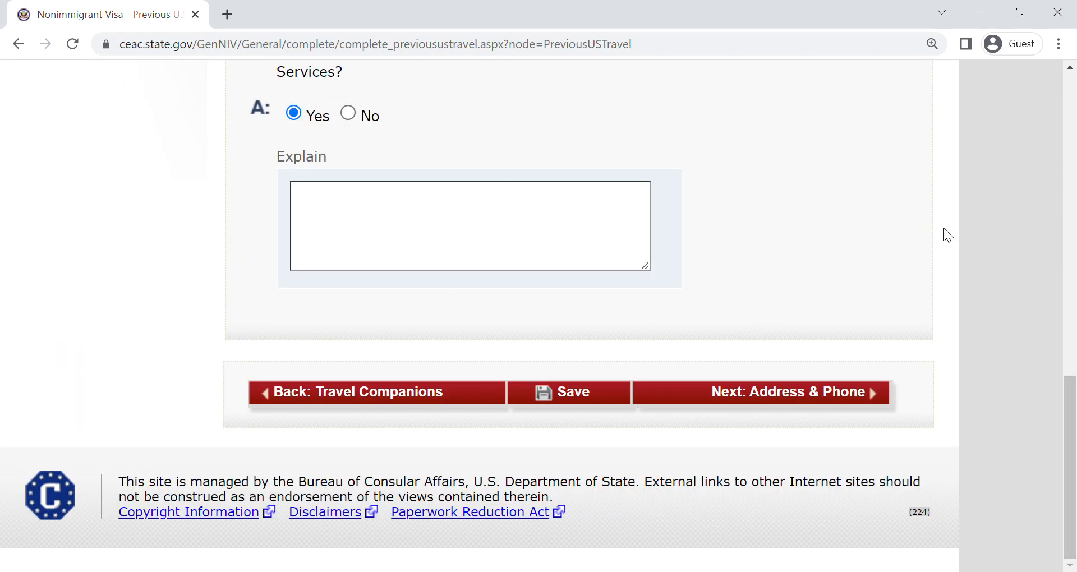
pyautogui.moveTo(1071, 386); pyautogui.dragTo(1076, 353)
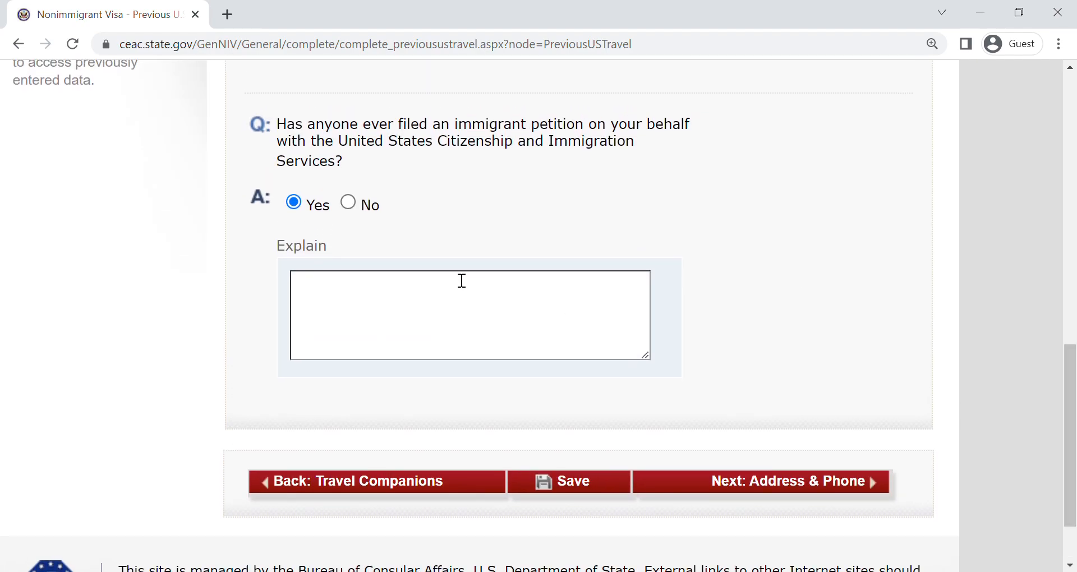
# - Change the immigrant petition answer to No and continue to the Address and Phone page
pyautogui.click(348, 203)
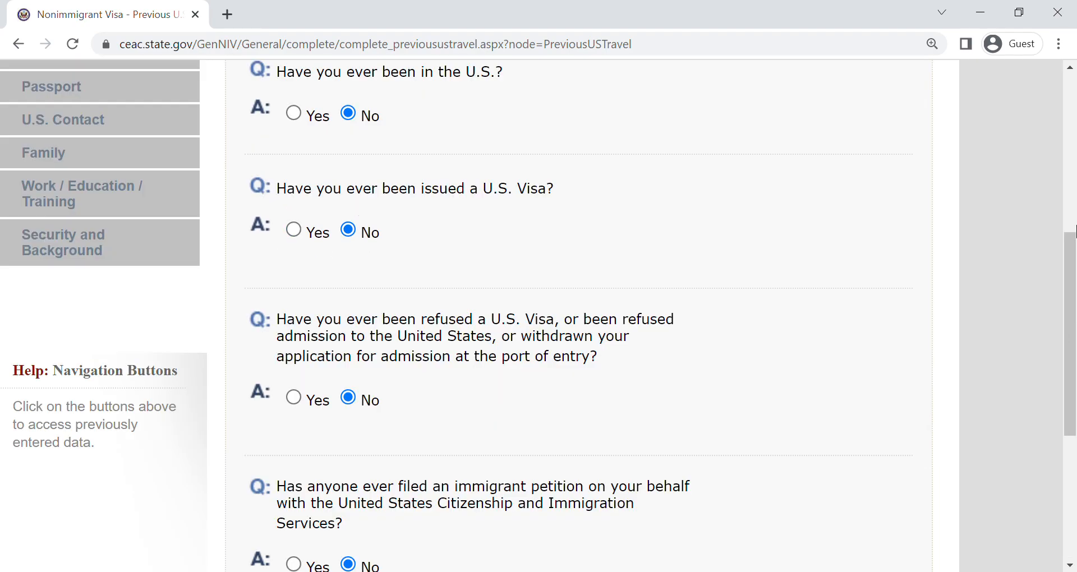
pyautogui.moveTo(1076, 254); pyautogui.dragTo(1075, 381)
pyautogui.click(762, 376)
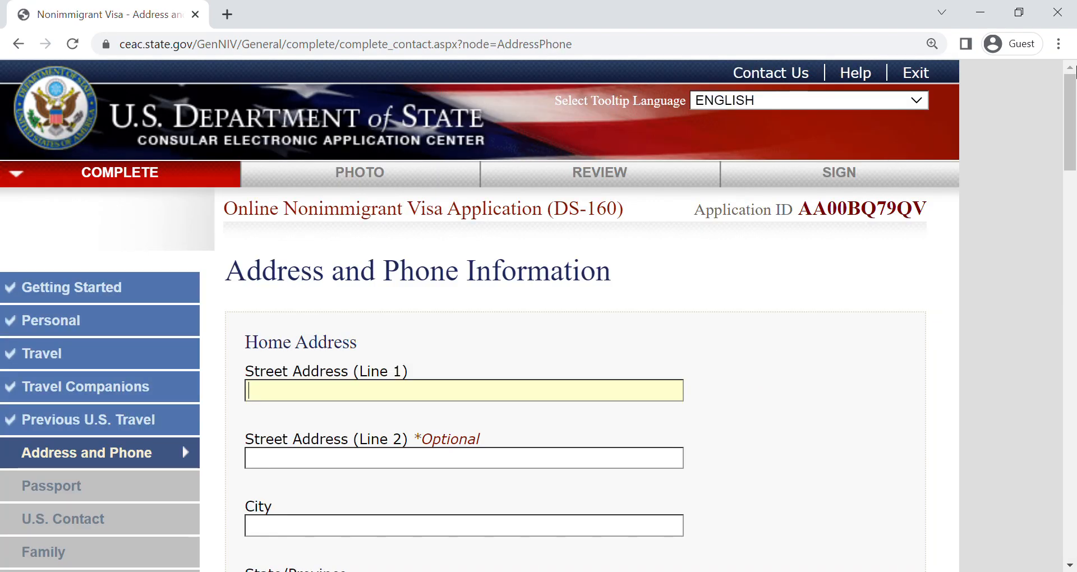
# - Enter the applicant's street address in the first line of the home address
pyautogui.scroll(-3, 363, 240)
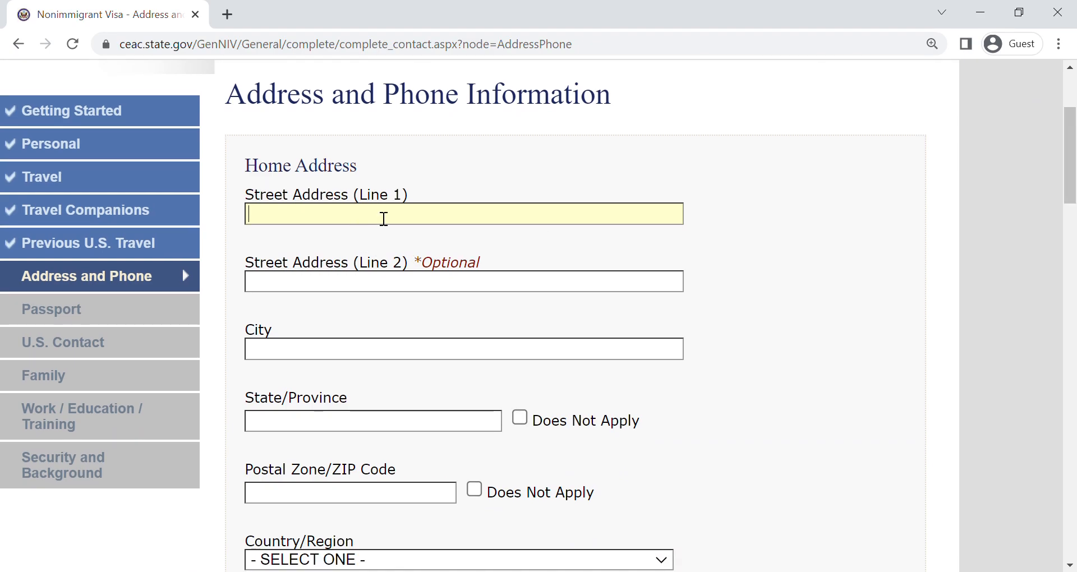
pyautogui.moveTo(1075, 135); pyautogui.dragTo(1076, 143)
pyautogui.write('1234 NGUYEN')
pyautogui.press('BackSpace')
pyautogui.press('BackSpace')
pyautogui.press('BackSpace')
pyautogui.press('BackSpace')
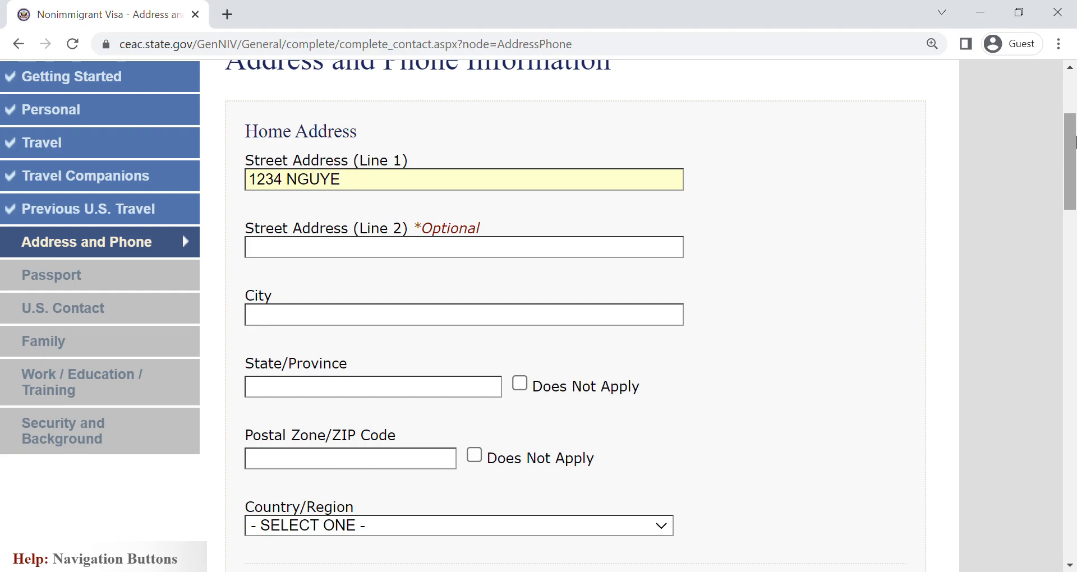
pyautogui.write('EN VAN')
pyautogui.press('BackSpace')
pyautogui.press('BackSpace')
pyautogui.press('BackSpace')
pyautogui.press('BackSpace')
pyautogui.press('BackSpace')
pyautogui.press('BackSpace')
pyautogui.press('BackSpace')
pyautogui.write('YEN A')
pyautogui.press('BackSpace')
pyautogui.write('VAN CU STREET')
pyautogui.press('Tab')
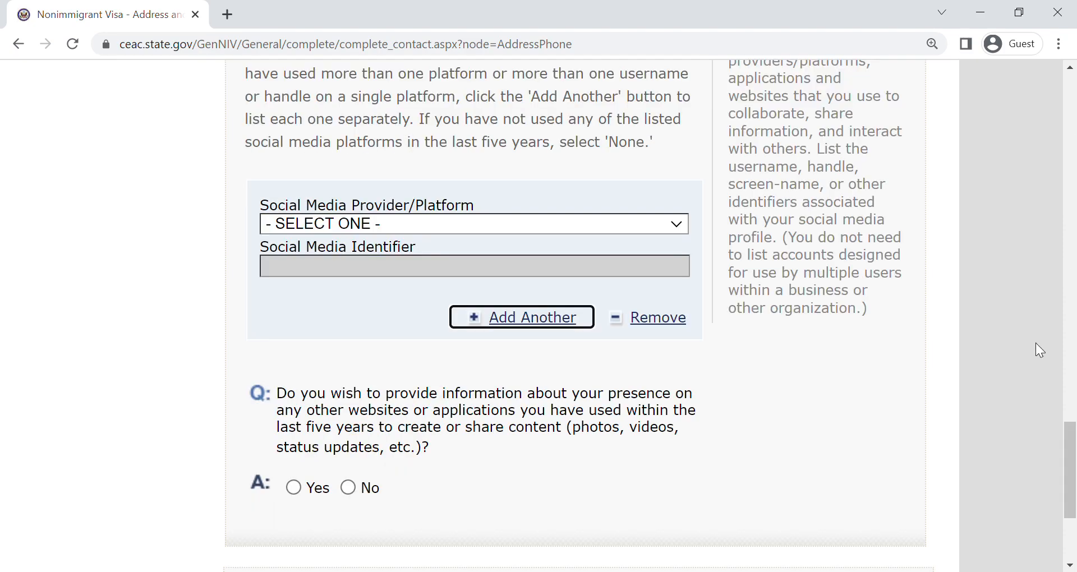
# - Enter the applicant's city in the home address
pyautogui.moveTo(1069, 440); pyautogui.dragTo(1070, 121)
pyautogui.click(347, 377)
pyautogui.write('H')
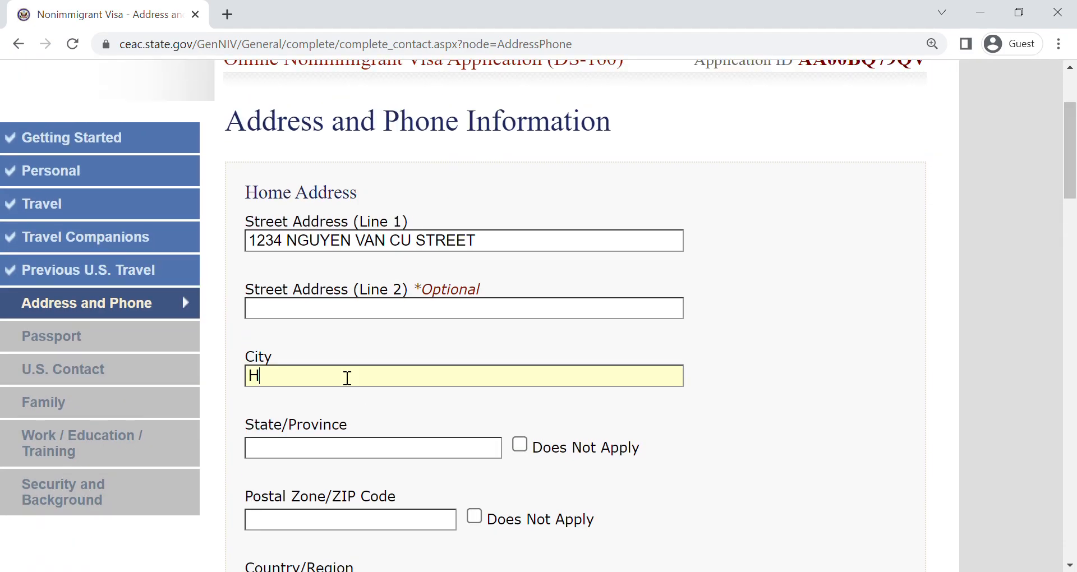
pyautogui.write('O CHI MINH')
pyautogui.press('Tab')
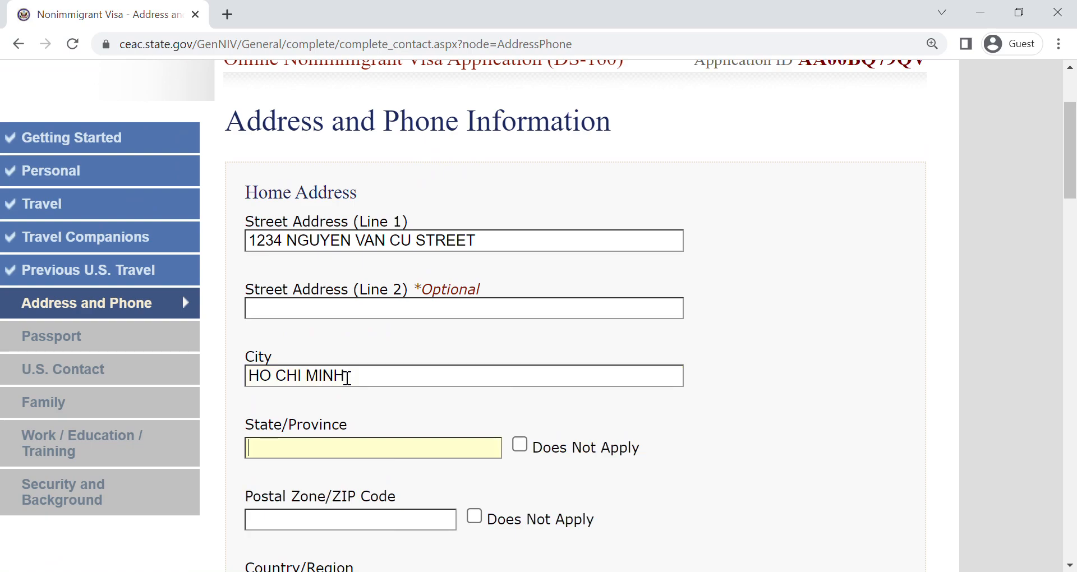
# - Mark the home address State/Province and Postal Zone/ZIP Code as Does Not Apply and set Country/Region to VIETNAM
pyautogui.click(520, 444)
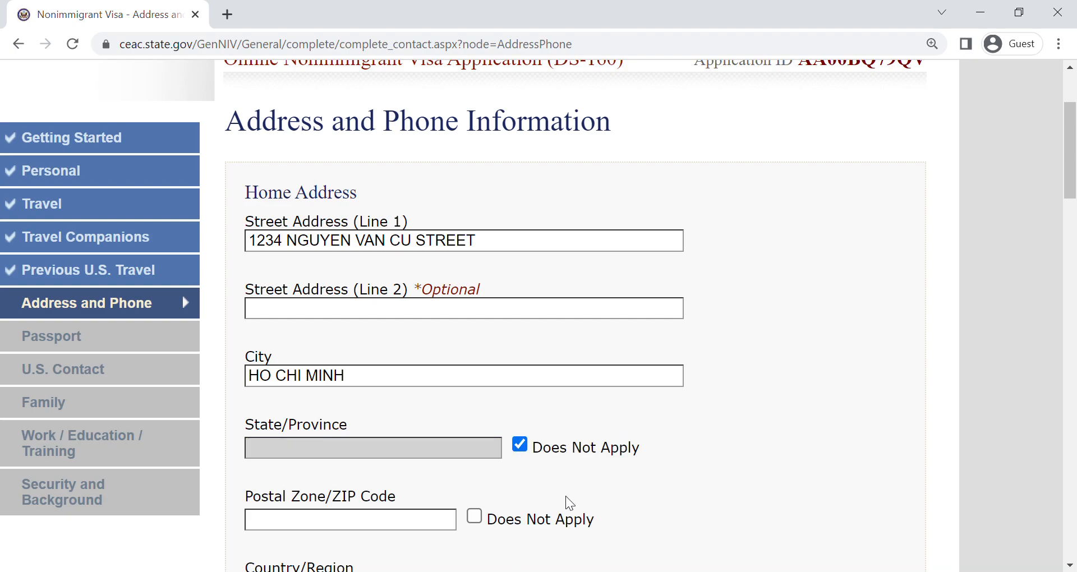
pyautogui.click(560, 520)
pyautogui.scroll(-1, 1074, 205)
pyautogui.scroll(-5, 404, 289)
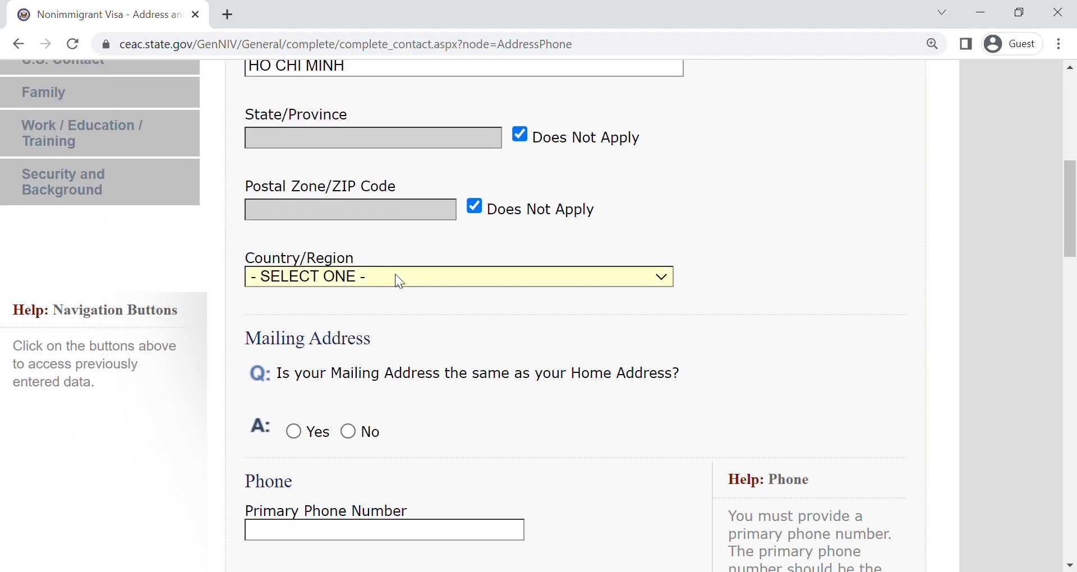
pyautogui.write('vi')
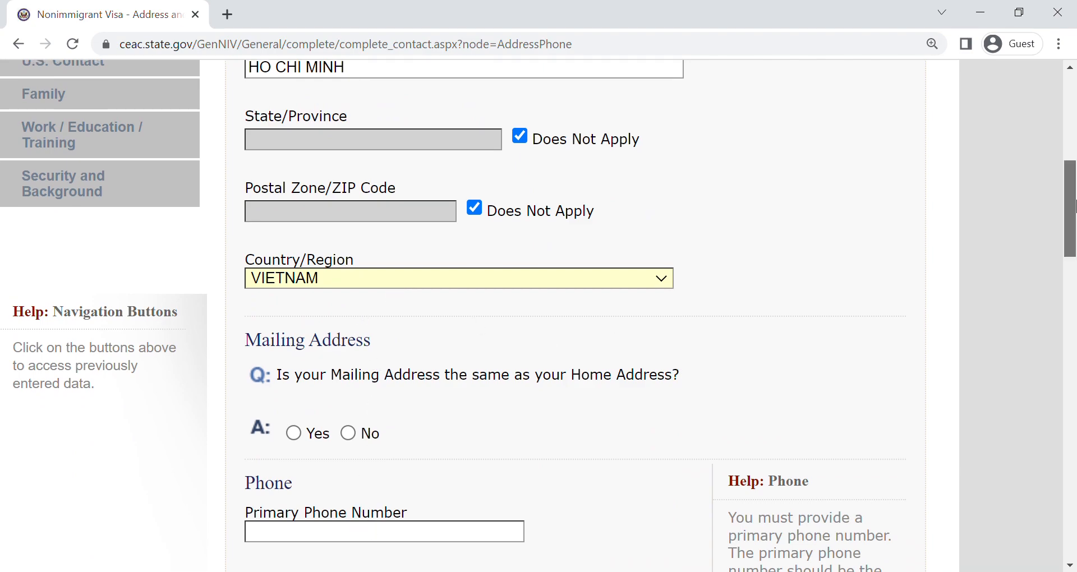
# - Look at the mailing address fields under the No answer, and answer Yes to the mailing address being the same as the home address
pyautogui.scroll(-2, 455, 151)
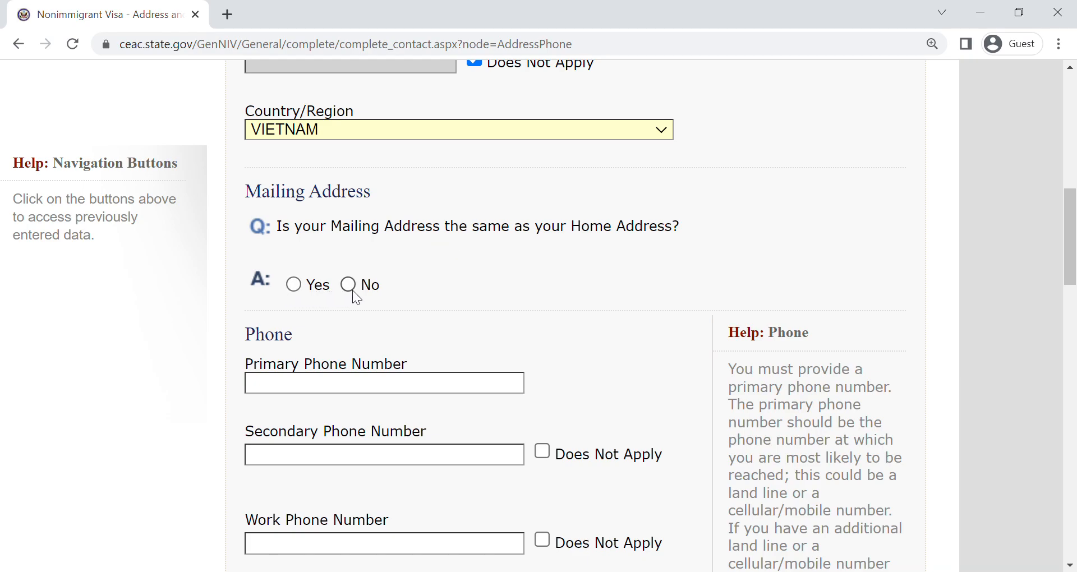
pyautogui.click(293, 284)
pyautogui.moveTo(1075, 229); pyautogui.dragTo(1076, 308)
pyautogui.click(348, 171)
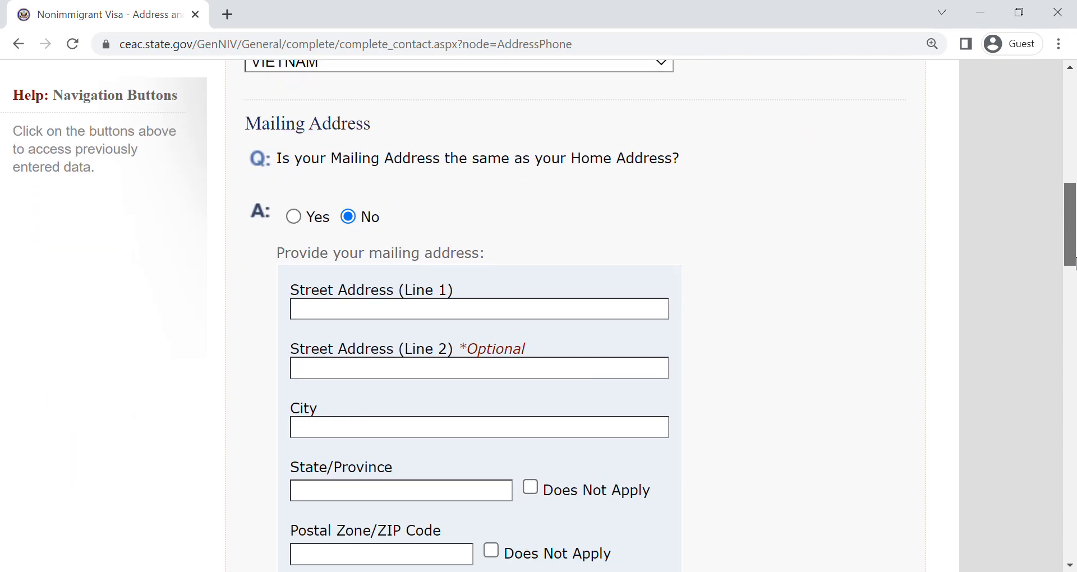
pyautogui.scroll(-2, 367, 189)
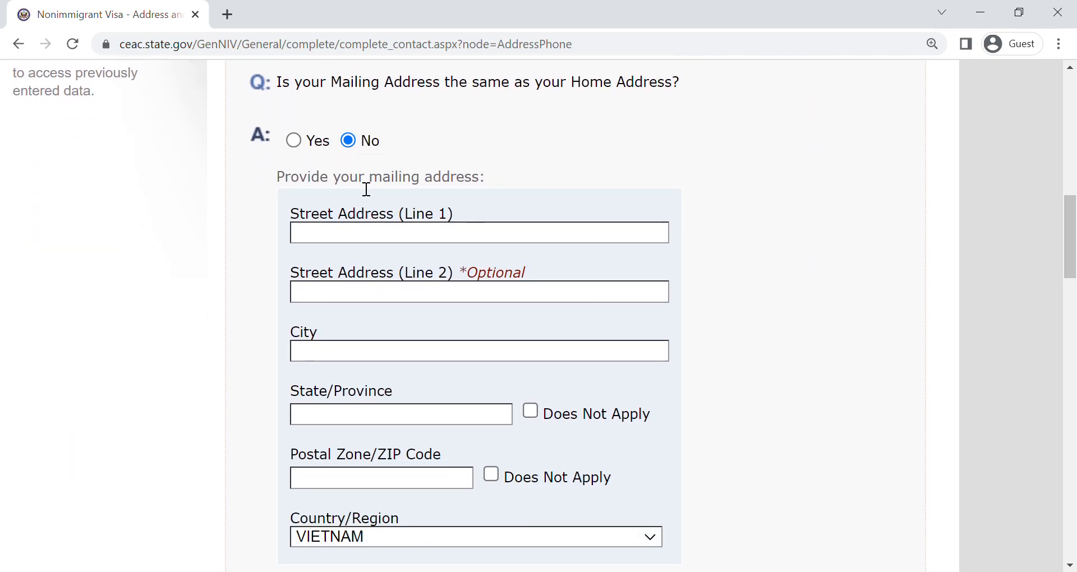
pyautogui.click(295, 142)
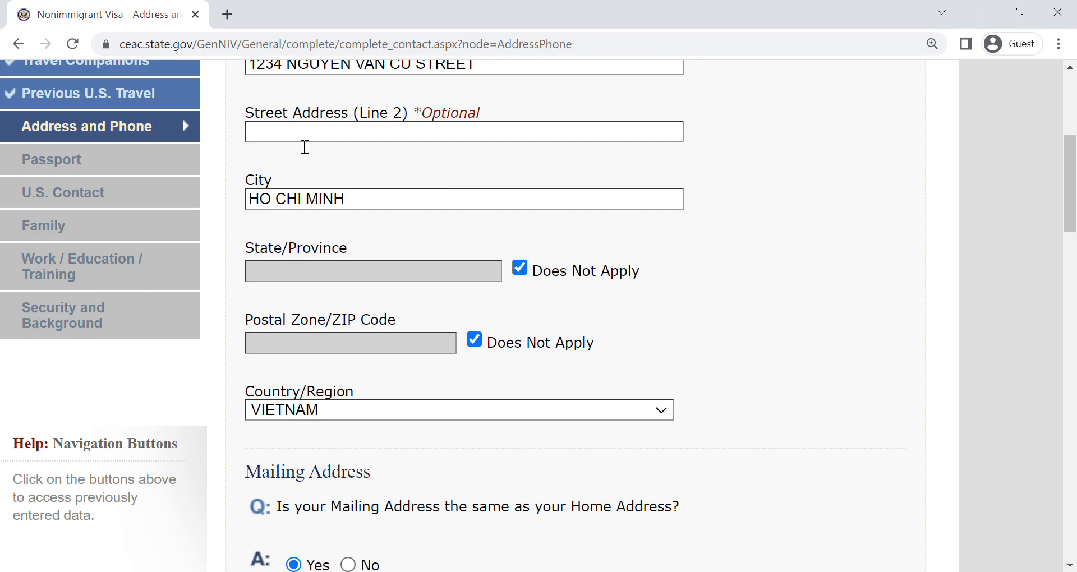
# - Enter the applicant's primary phone number and mark the secondary and work phone numbers as Does Not Apply
pyautogui.moveTo(1072, 199); pyautogui.dragTo(1075, 285)
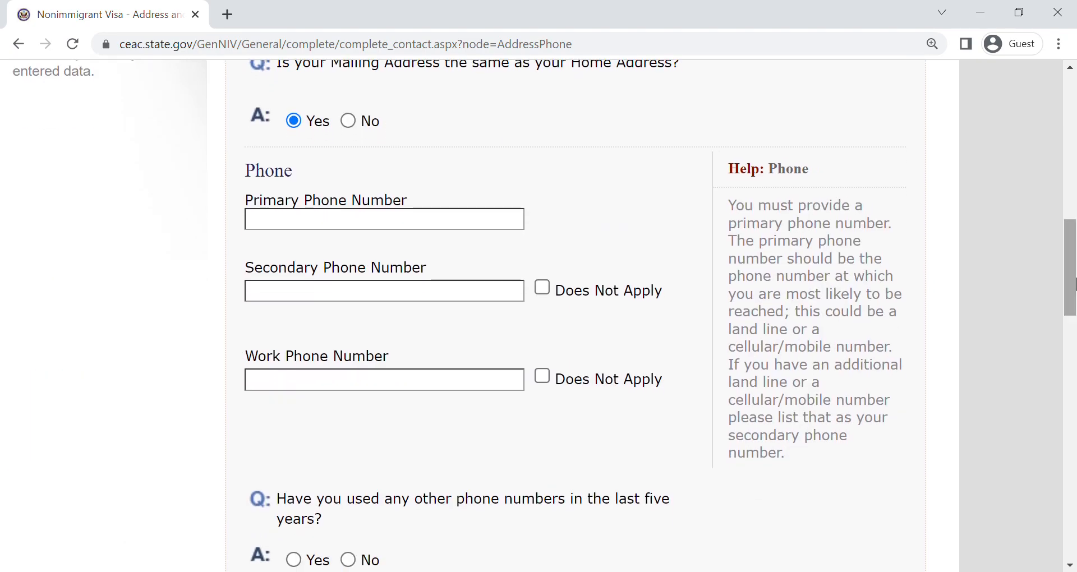
pyautogui.click(297, 233)
pyautogui.write('12')
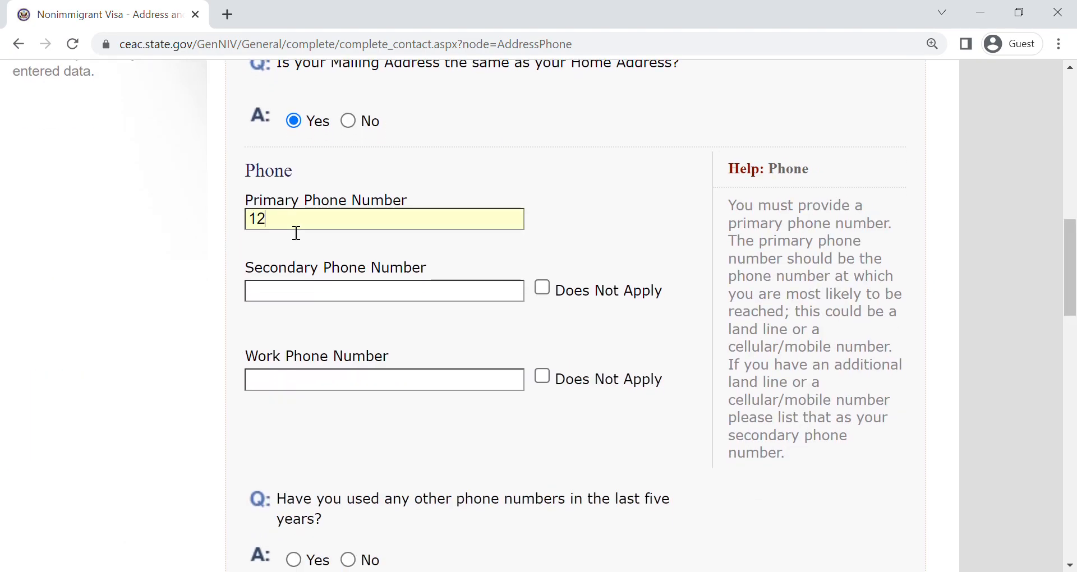
pyautogui.write('34567891')
pyautogui.click(577, 294)
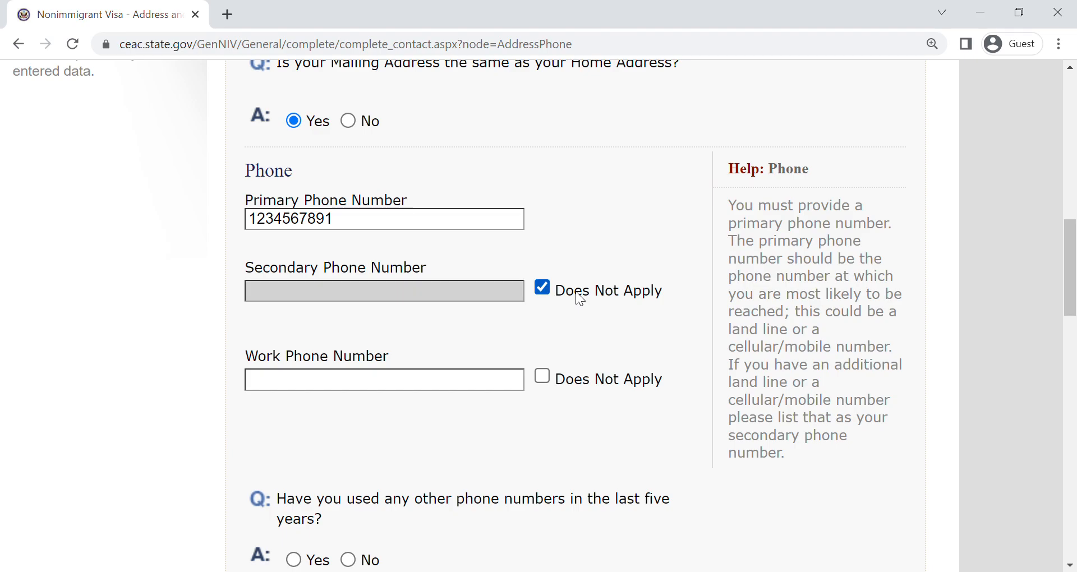
pyautogui.click(584, 378)
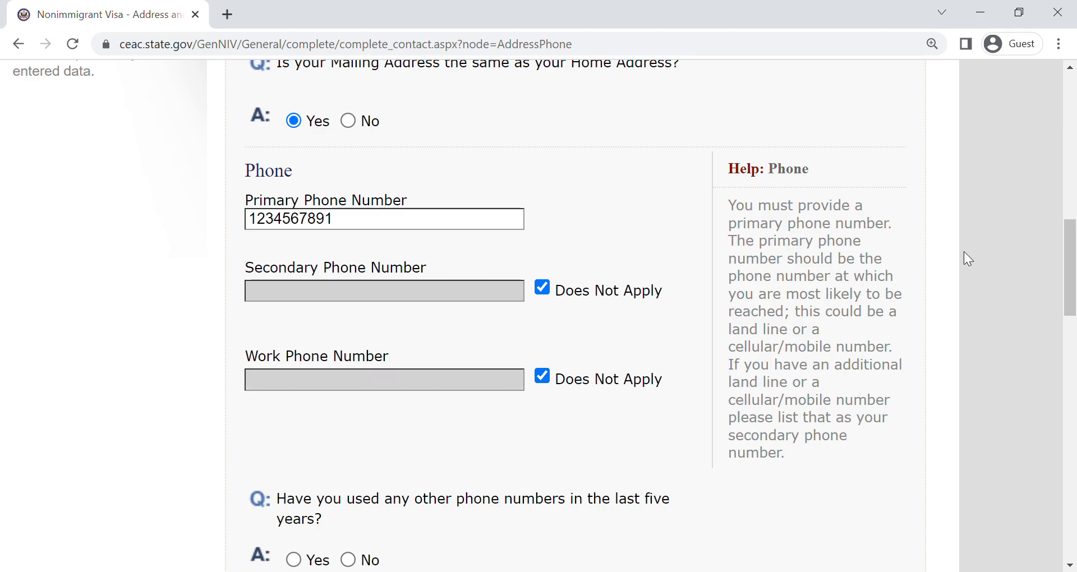
# - Answer No to having used any other phone numbers in the last five years
pyautogui.scroll(-3, 1075, 259)
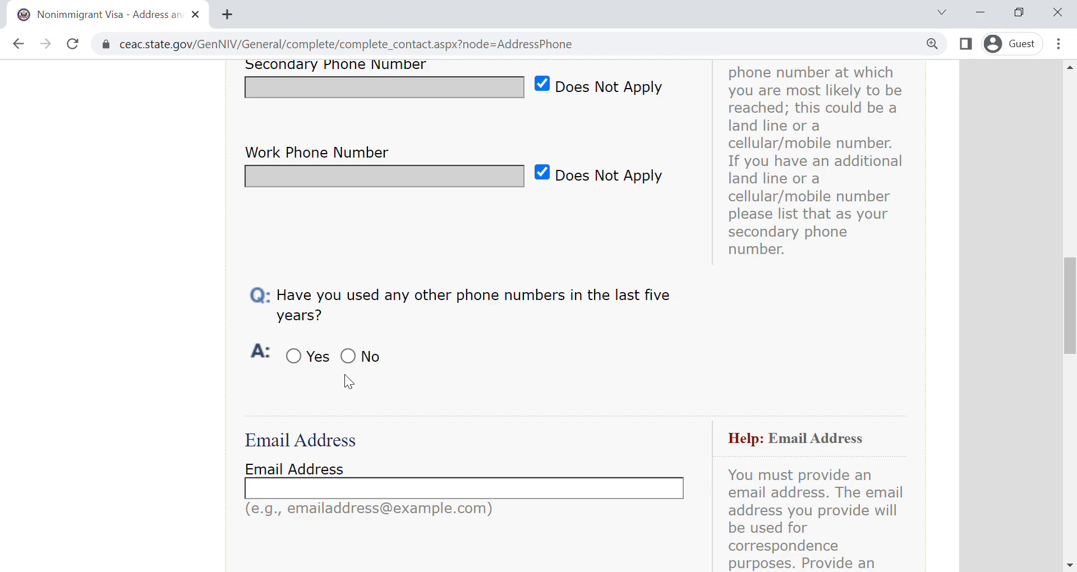
pyautogui.click(348, 356)
pyautogui.scroll(4, 1074, 311)
# - Enter the applicant's email address and answer No to having used other email addresses in the last five years
pyautogui.scroll(-10, 1074, 313)
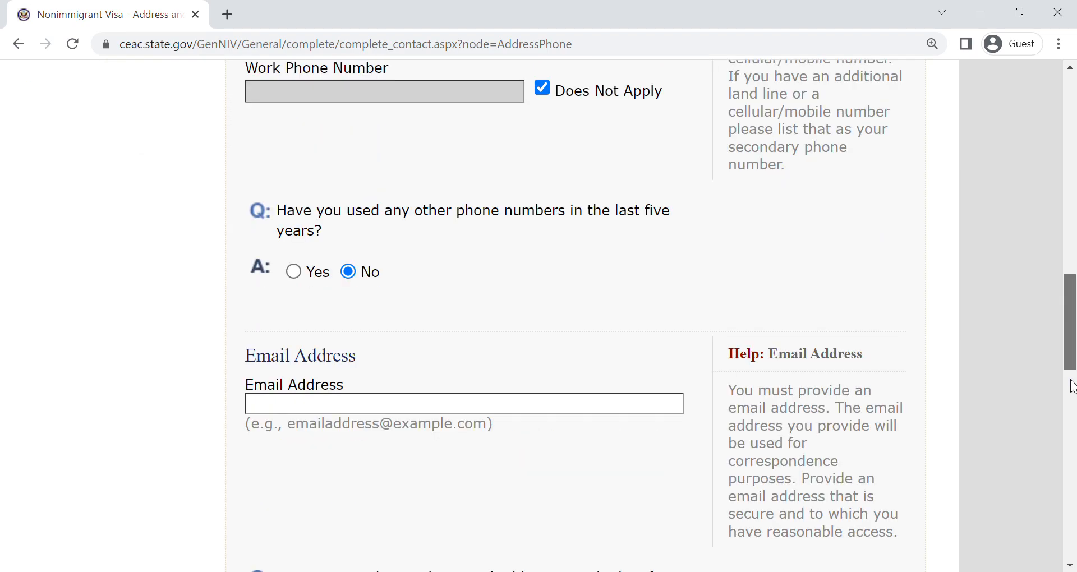
pyautogui.write('abc@gmai')
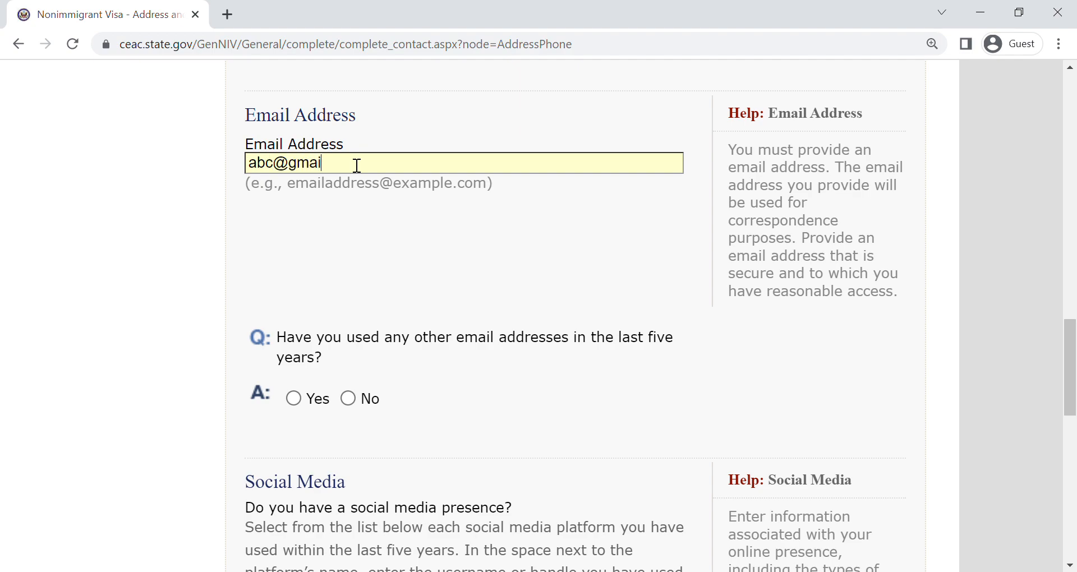
pyautogui.write('l.com')
pyautogui.click(347, 399)
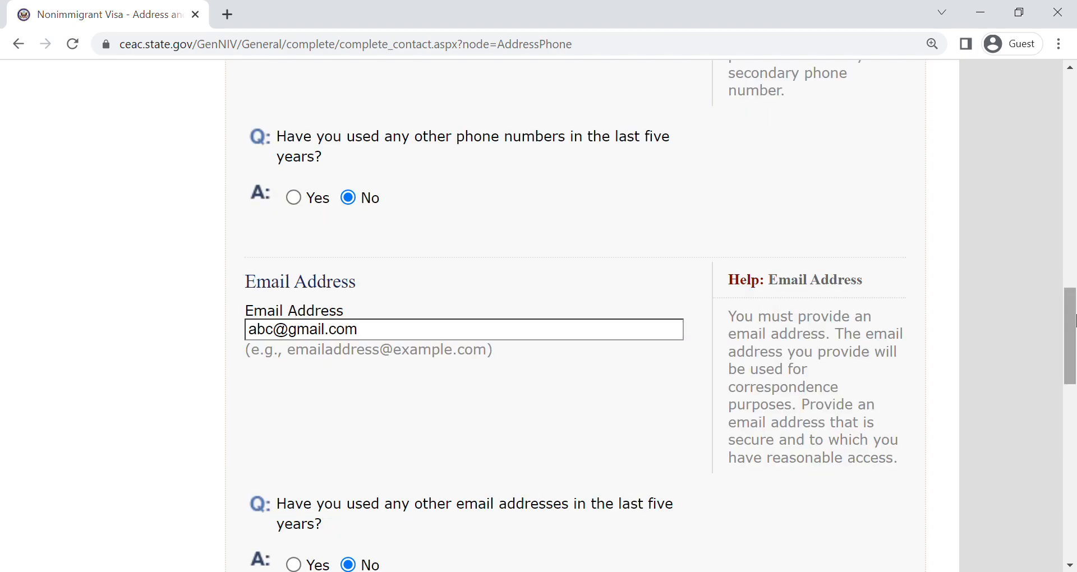
# - Set the Social Media Provider/Platform to NONE
pyautogui.scroll(-1, 1071, 326)
pyautogui.scroll(-1, 1073, 325)
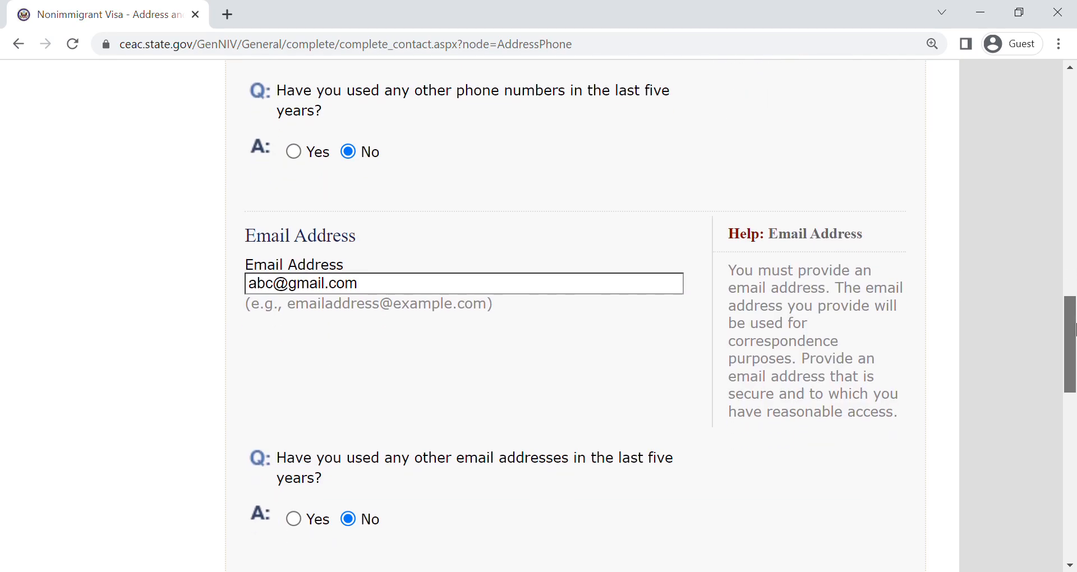
pyautogui.moveTo(1074, 328); pyautogui.dragTo(1074, 443)
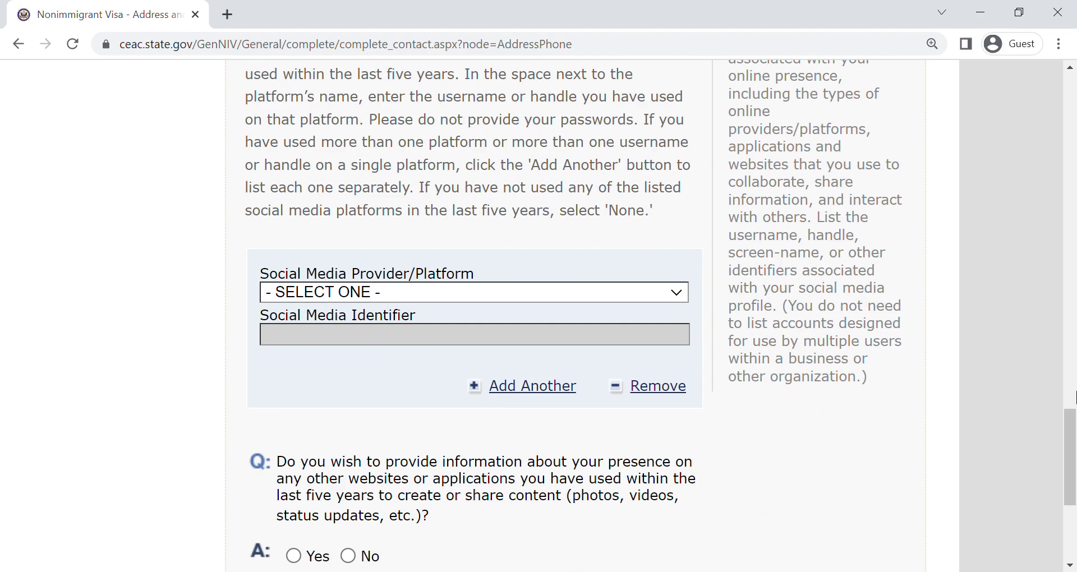
pyautogui.click(1072, 539)
pyautogui.moveTo(1072, 538); pyautogui.dragTo(1075, 462)
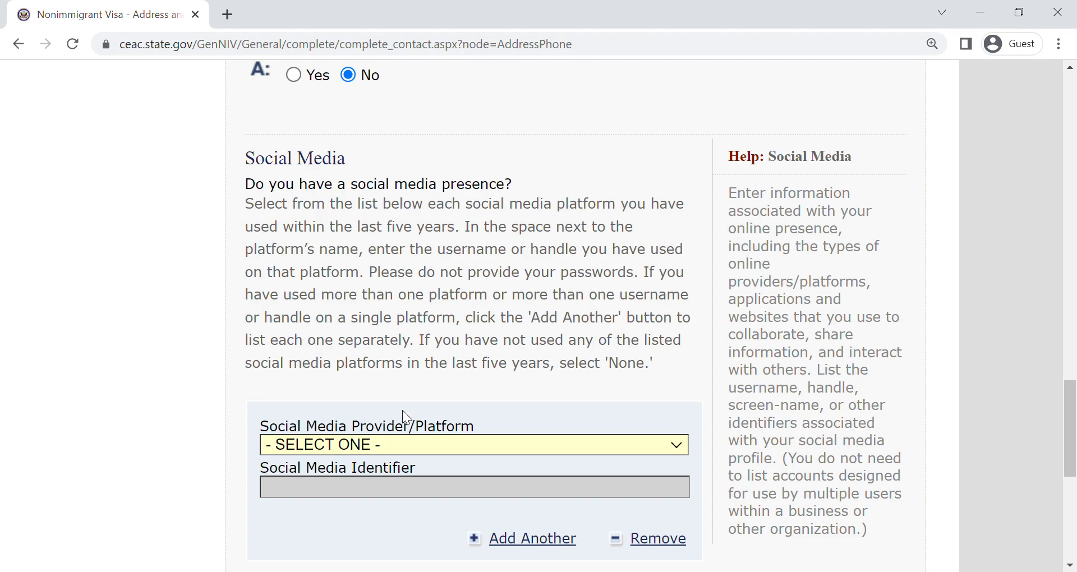
pyautogui.click(408, 423)
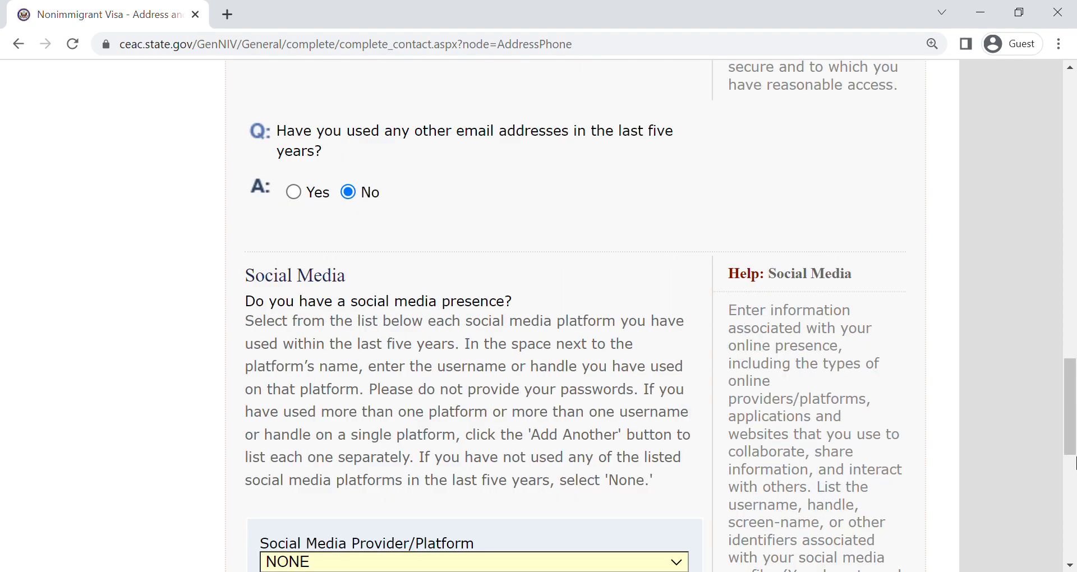
# - Answer Yes to providing information about other websites or applications and look at the additional social media fields
pyautogui.moveTo(1071, 421); pyautogui.dragTo(1072, 483)
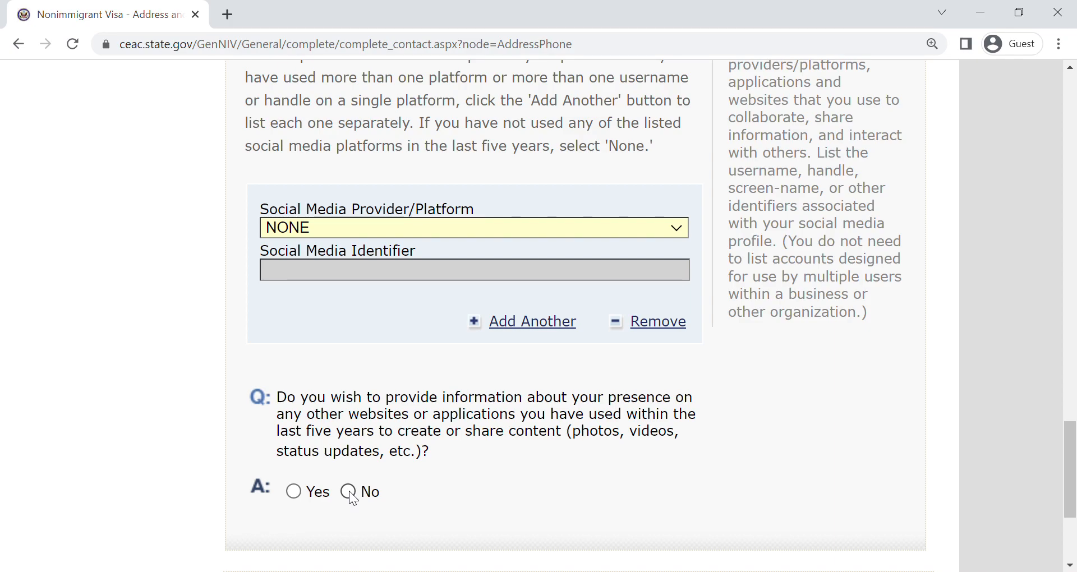
pyautogui.click(297, 493)
pyautogui.moveTo(1072, 402); pyautogui.dragTo(1073, 492)
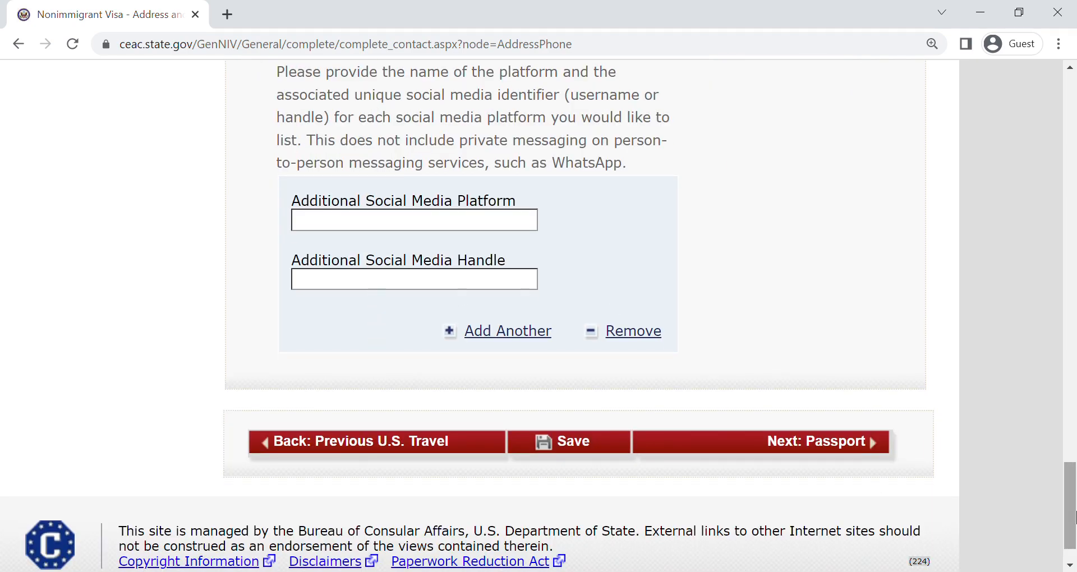
pyautogui.moveTo(1075, 516); pyautogui.dragTo(1075, 501)
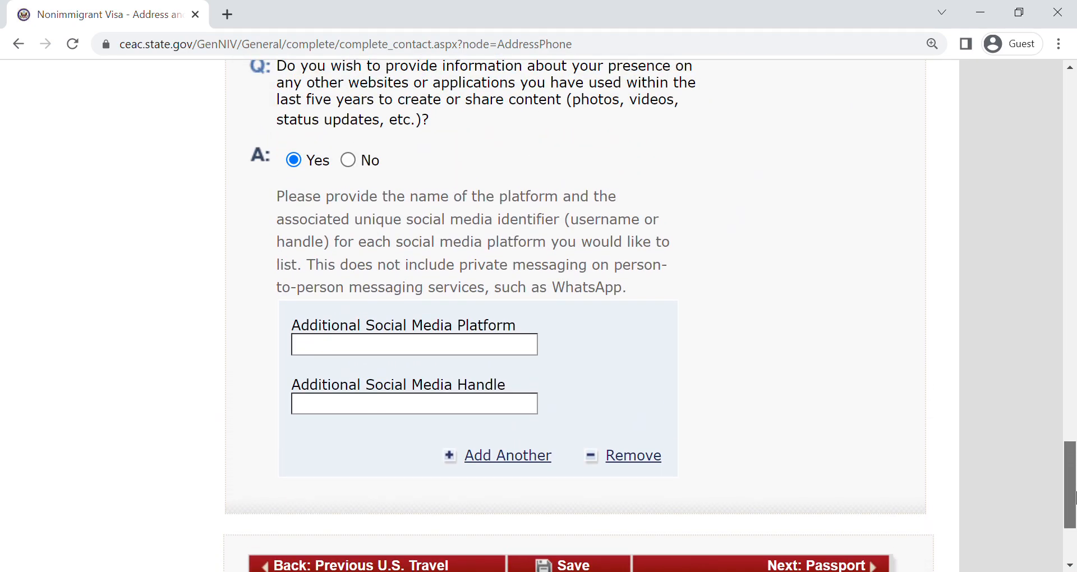
pyautogui.moveTo(1075, 496); pyautogui.dragTo(1075, 485)
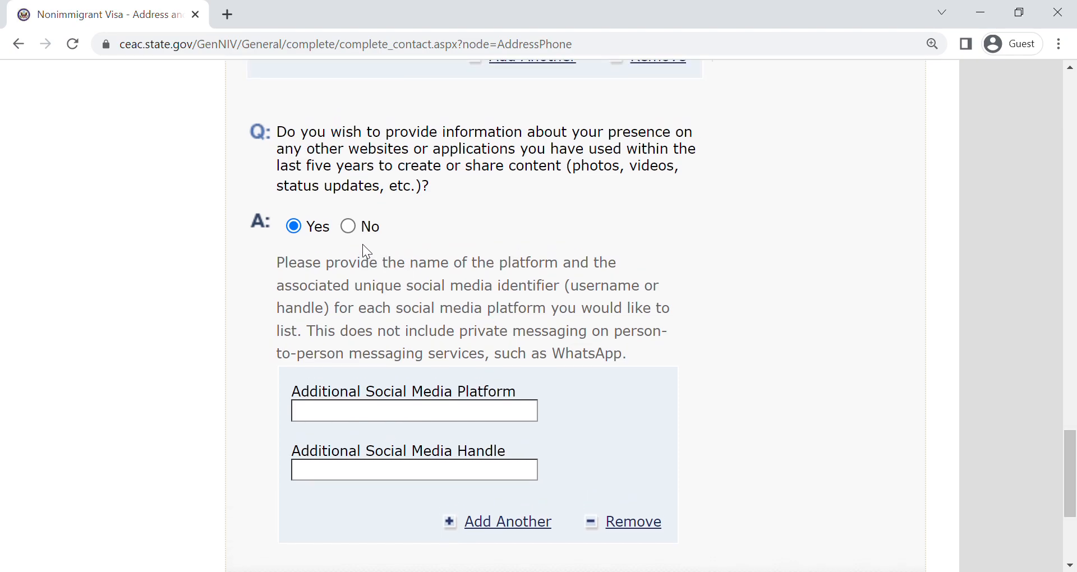
# - Change the other websites or applications answer to No and continue to the Passport page
pyautogui.click(349, 227)
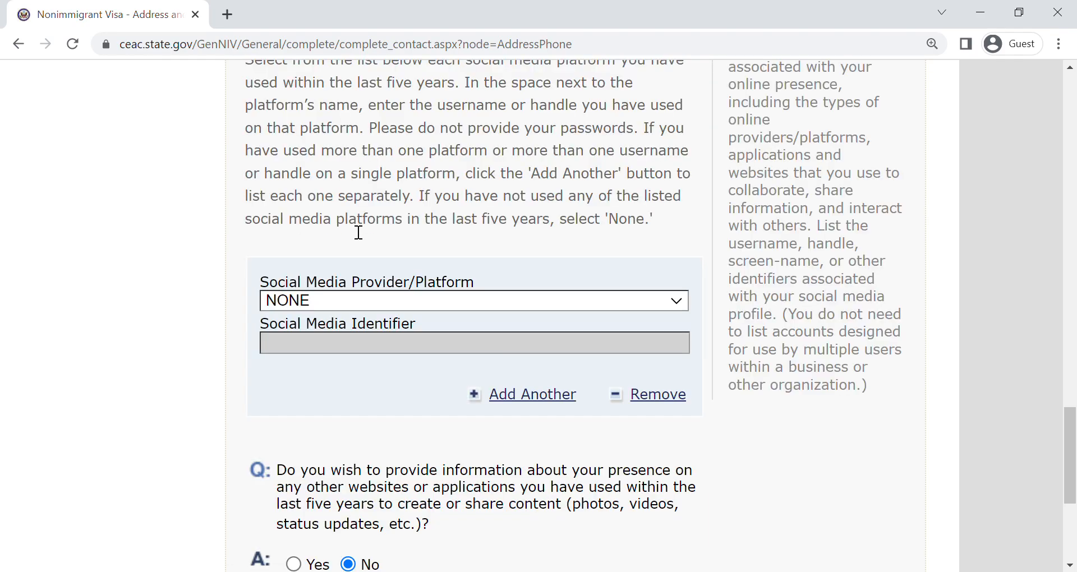
pyautogui.moveTo(1075, 454); pyautogui.dragTo(1074, 499)
pyautogui.click(784, 444)
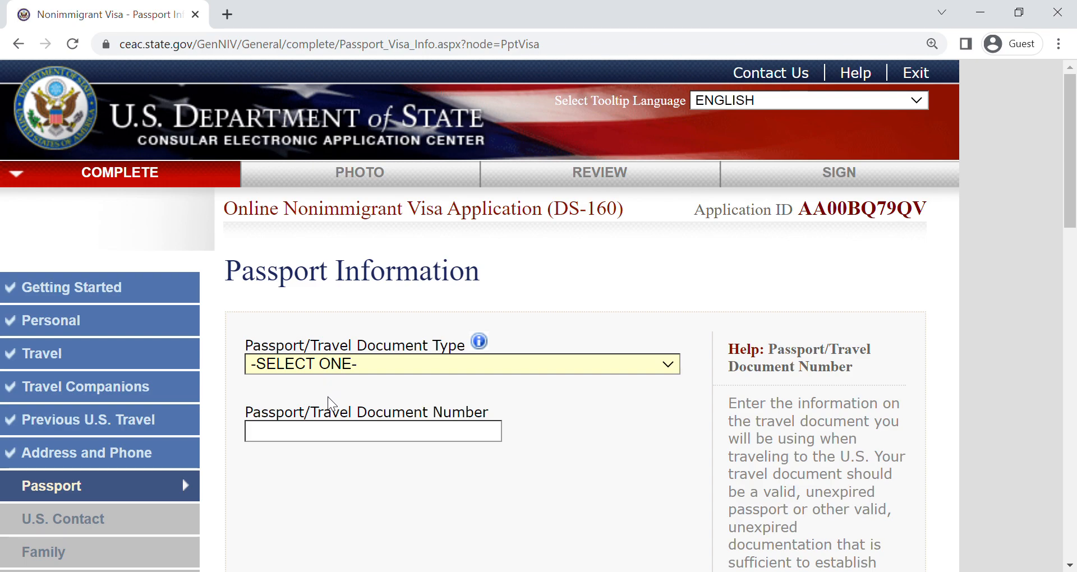
# - Set the Passport/Travel Document Type to REGULAR and enter the applicant's passport number
pyautogui.press('Down')
pyautogui.click(329, 443)
pyautogui.write('P1')
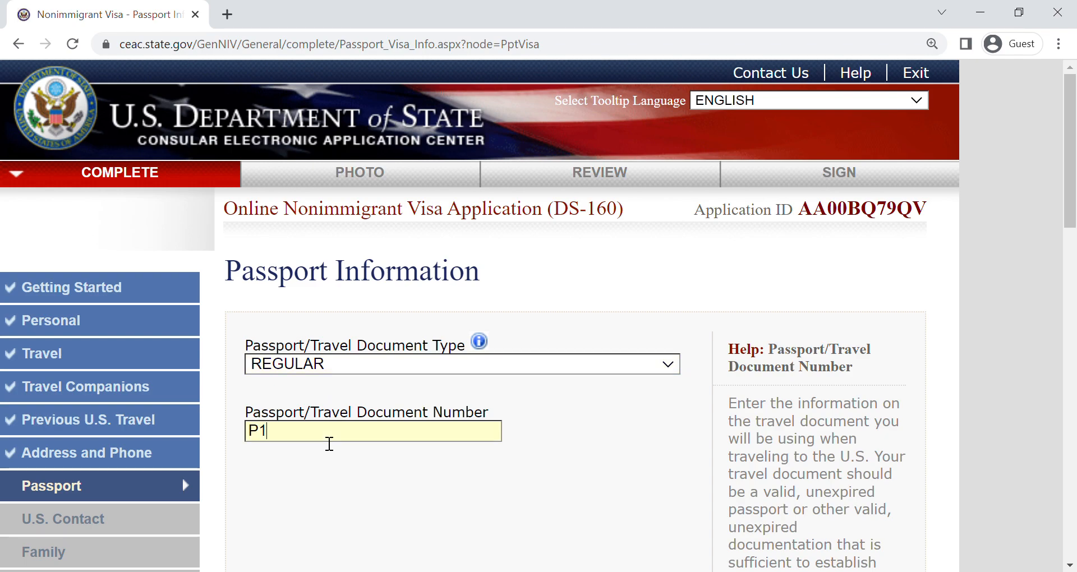
pyautogui.write('2345689')
# - Mark the Passport Book Number as Does Not Apply and go on to the place of issue and date fields
pyautogui.scroll(-3, 1075, 163)
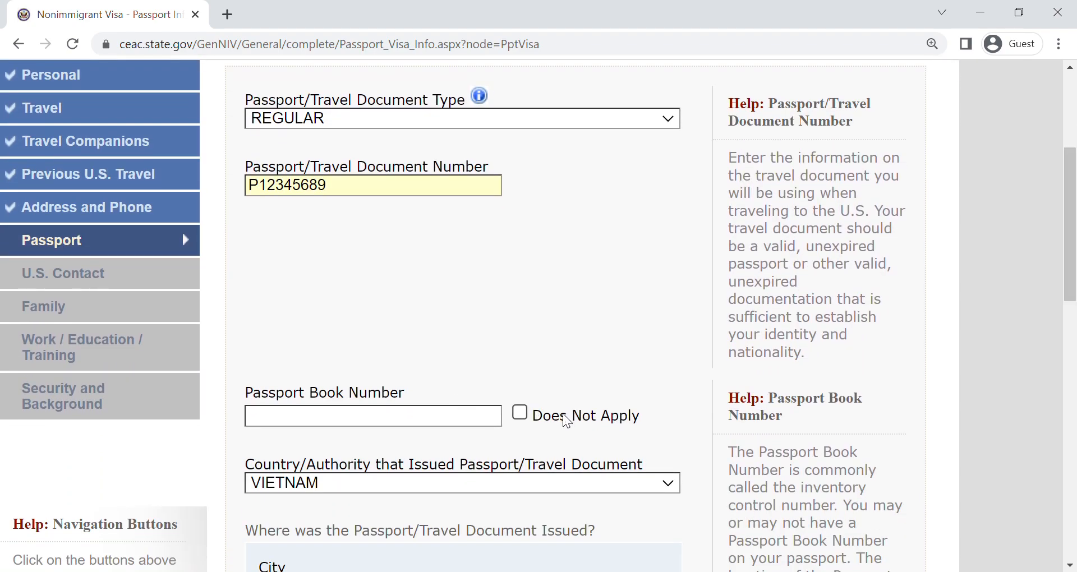
pyautogui.click(320, 424)
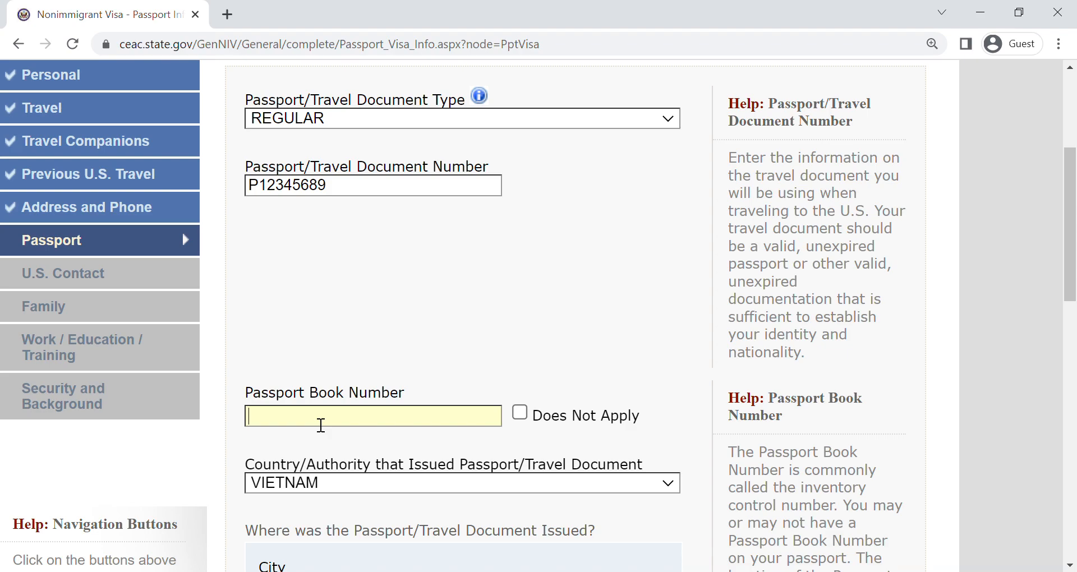
pyautogui.click(549, 421)
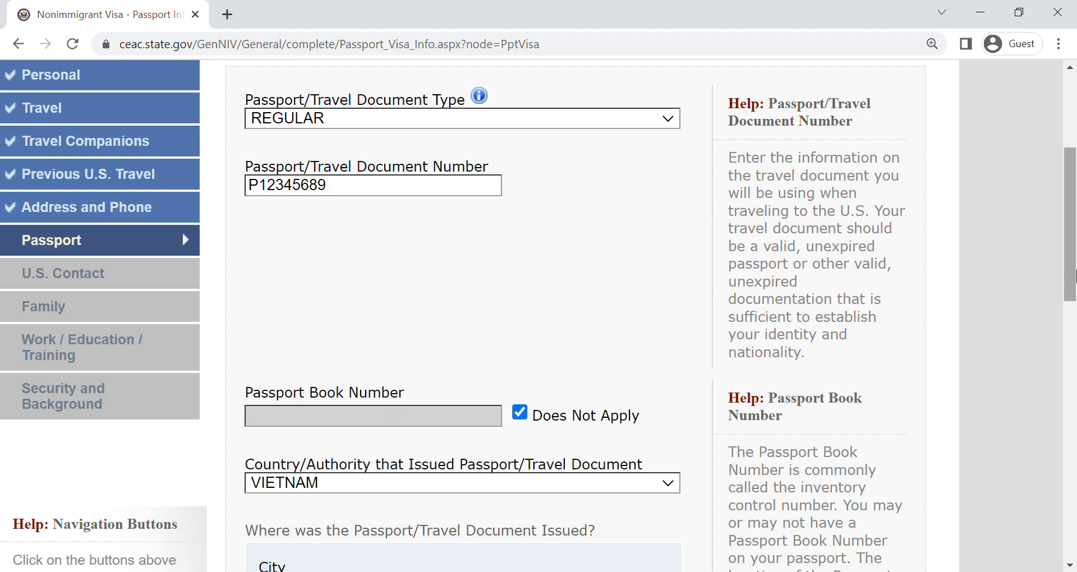
pyautogui.scroll(-3, 1070, 275)
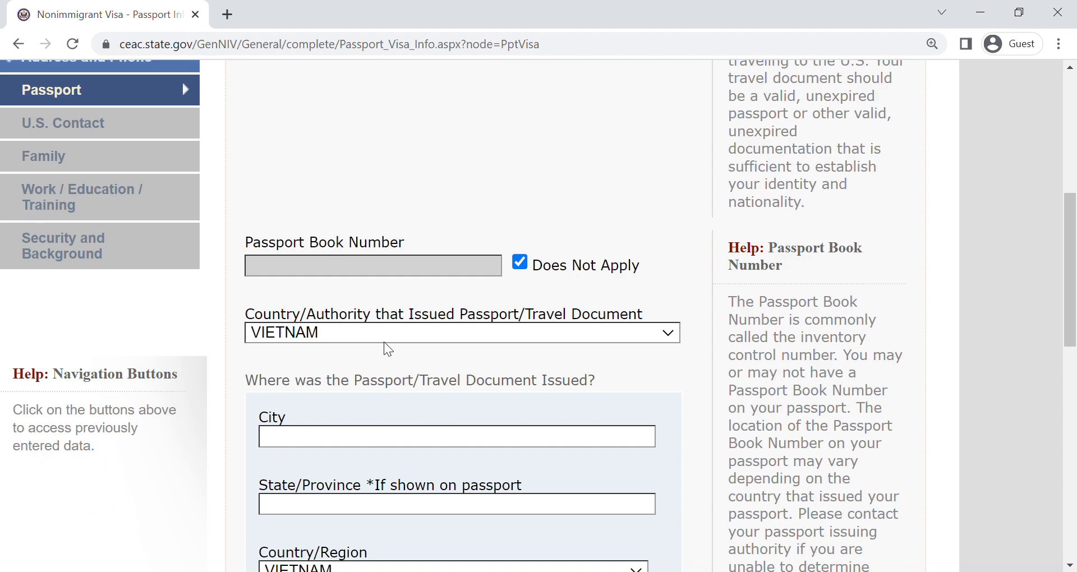
pyautogui.moveTo(1069, 295); pyautogui.dragTo(1074, 356)
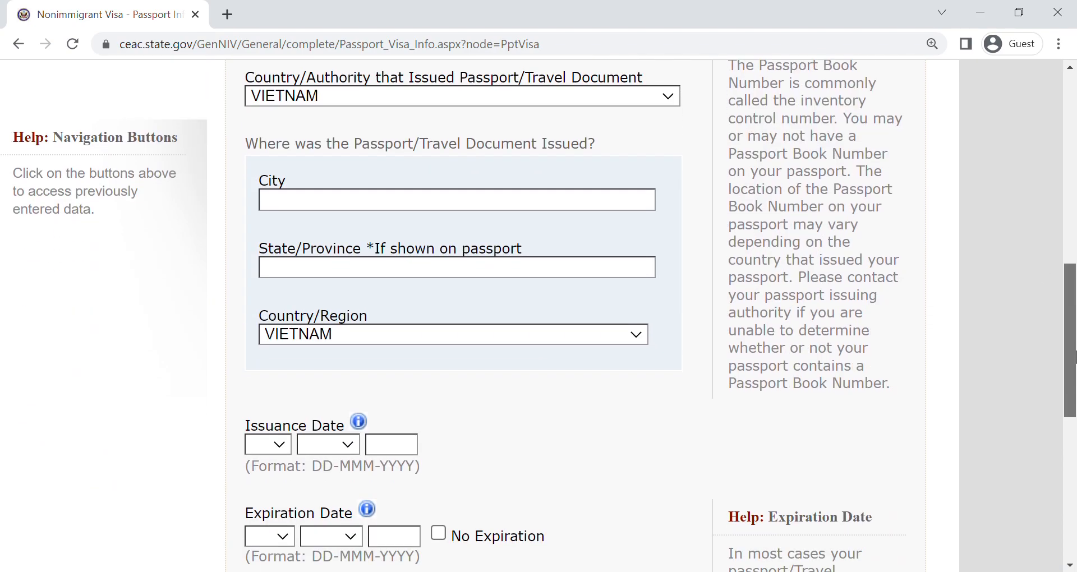
# - Enter HO CHI MINH as the city where the passport was issued, leaving the state/province blank
pyautogui.click(391, 204)
pyautogui.write('HO CHI')
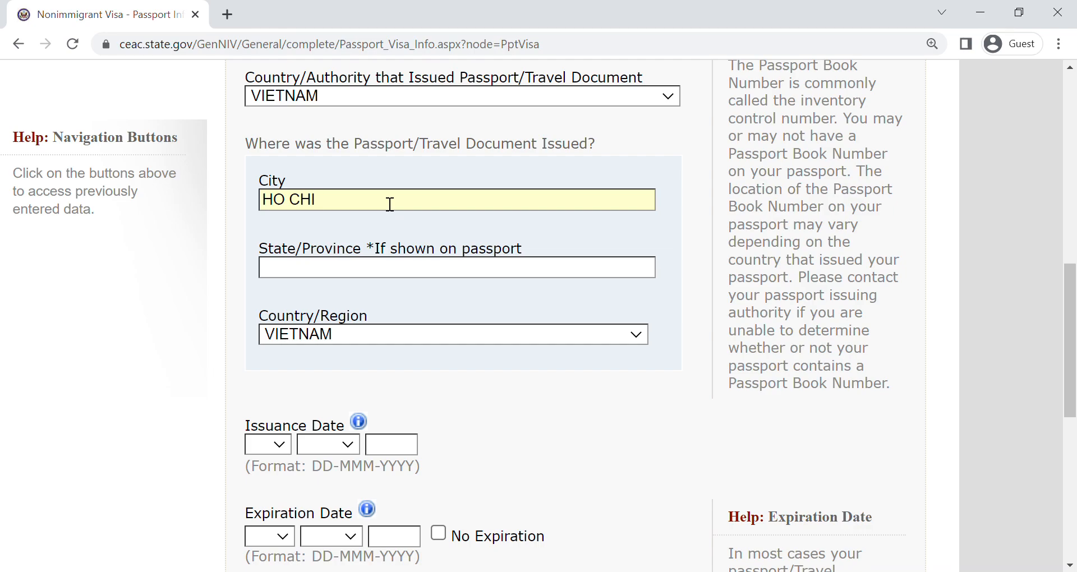
pyautogui.write(' MINH')
pyautogui.press('Tab')
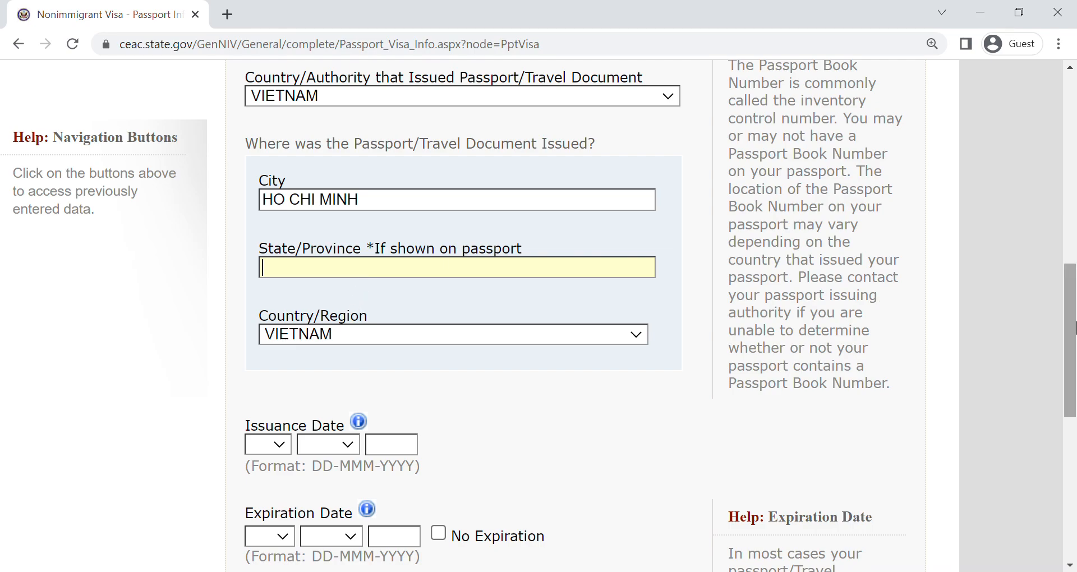
# - Set the passport's Issuance Date to 02 FEB 2023
pyautogui.scroll(-3, 1073, 336)
pyautogui.click(275, 239)
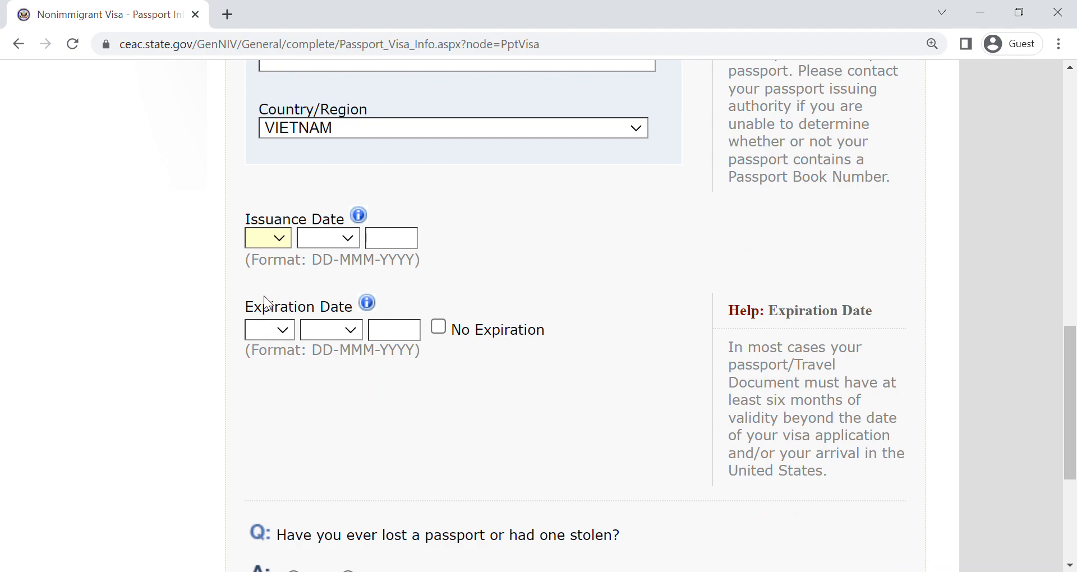
pyautogui.write('02')
pyautogui.write('feb')
pyautogui.write('2023')
pyautogui.press('Tab')
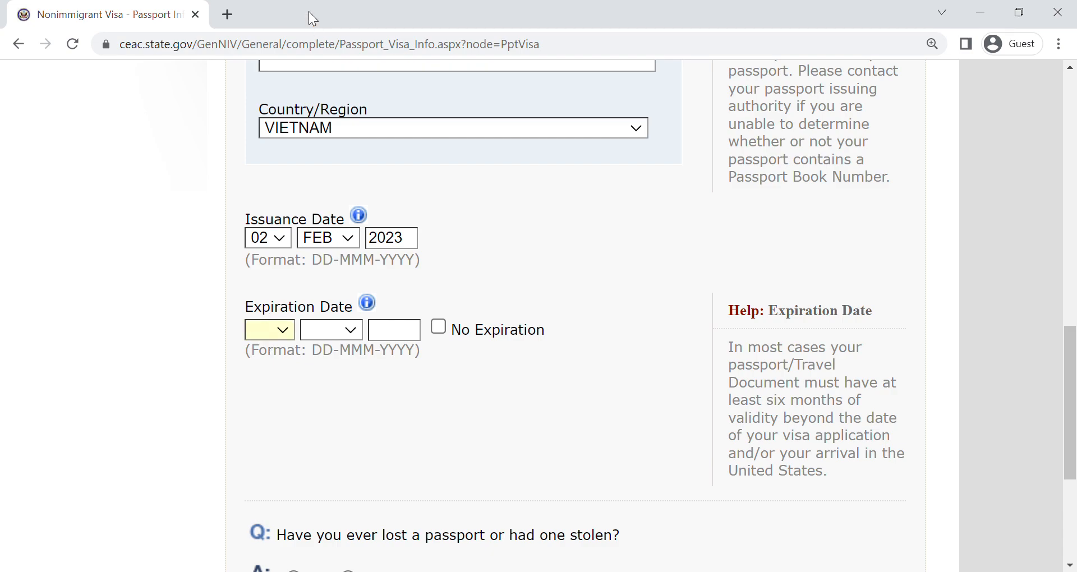
# - Set the passport's Expiration Date to 02 FEB 2033
pyautogui.write('02 ')
pyautogui.write('FEB')
pyautogui.press('Tab')
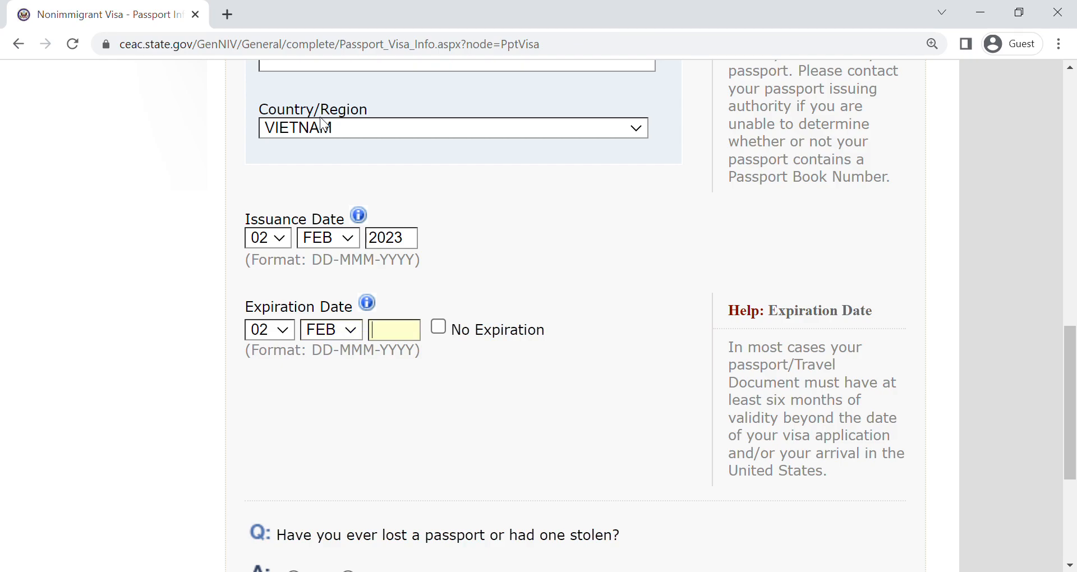
pyautogui.write('2033')
# - Answer No to ever having lost a passport or had one stolen, and continue to the U.S. Contact page
pyautogui.moveTo(1072, 359); pyautogui.dragTo(1073, 399)
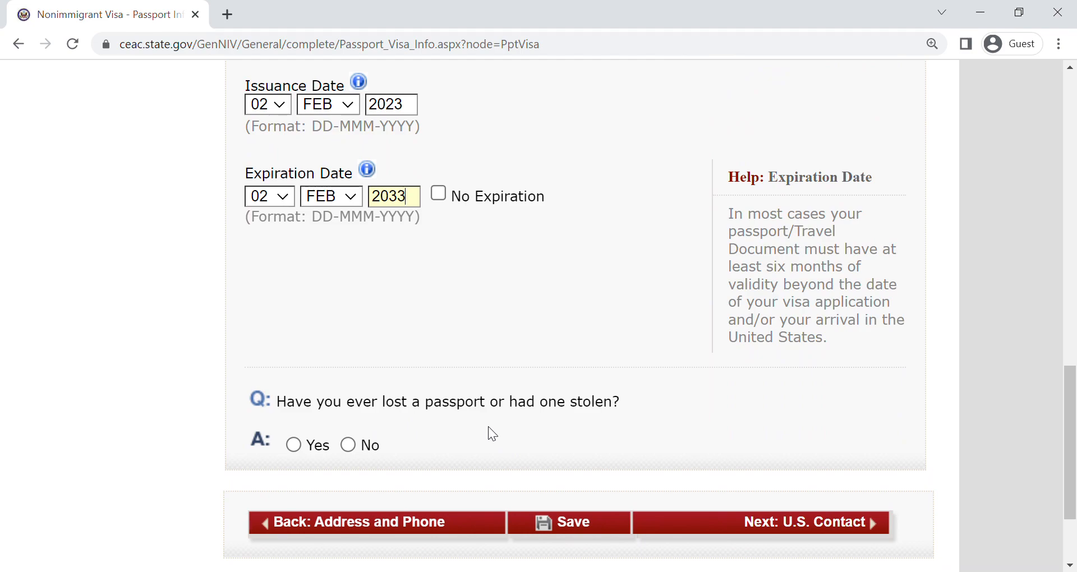
pyautogui.click(345, 452)
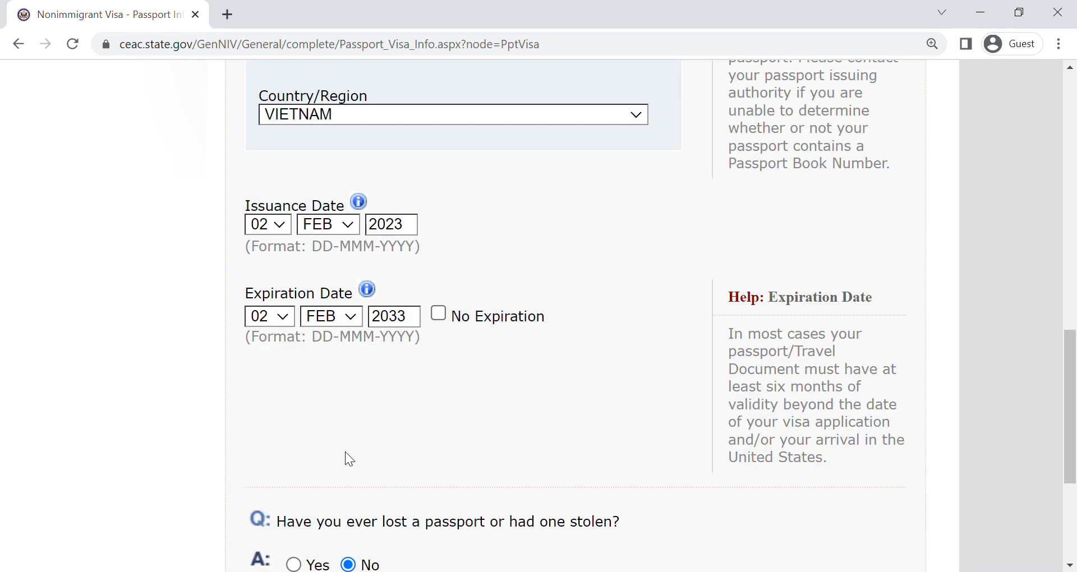
pyautogui.moveTo(1073, 347); pyautogui.dragTo(1074, 418)
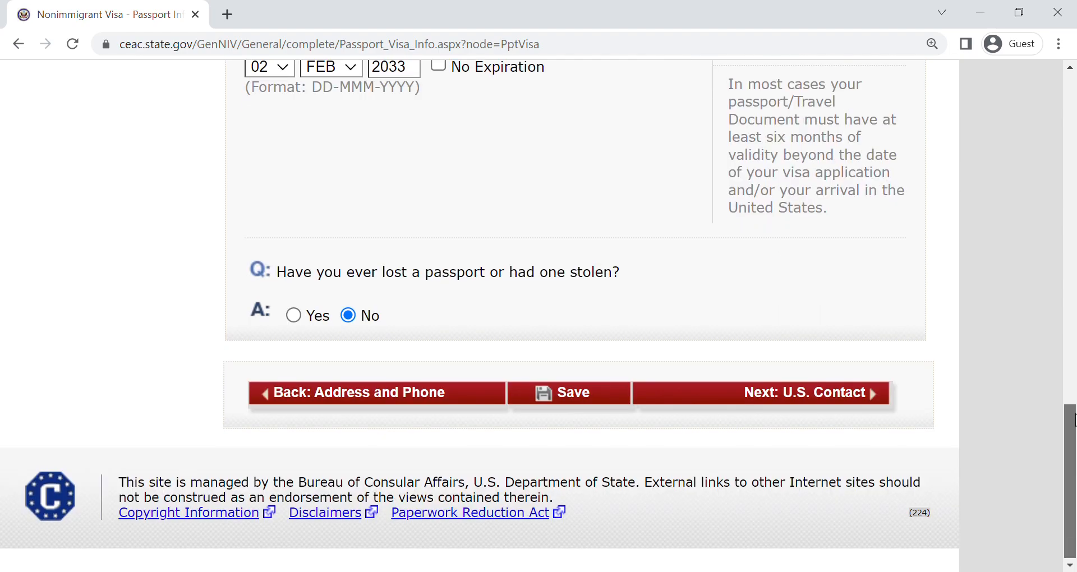
pyautogui.click(825, 395)
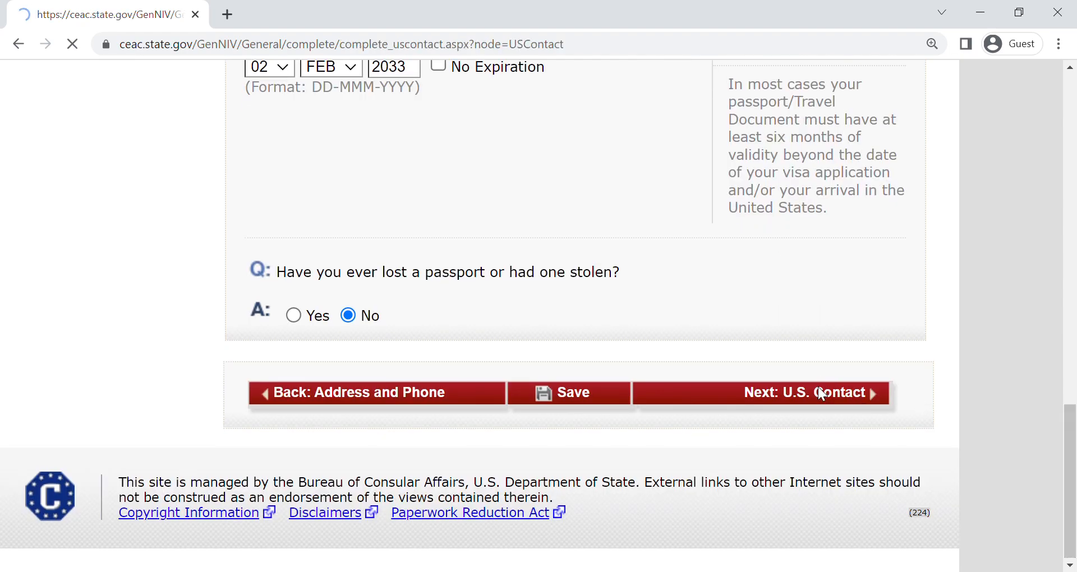
# - Enter the U.S. contact person's surname and given names and mark the Organization Name as Do Not Know
pyautogui.moveTo(1074, 126); pyautogui.dragTo(1074, 183)
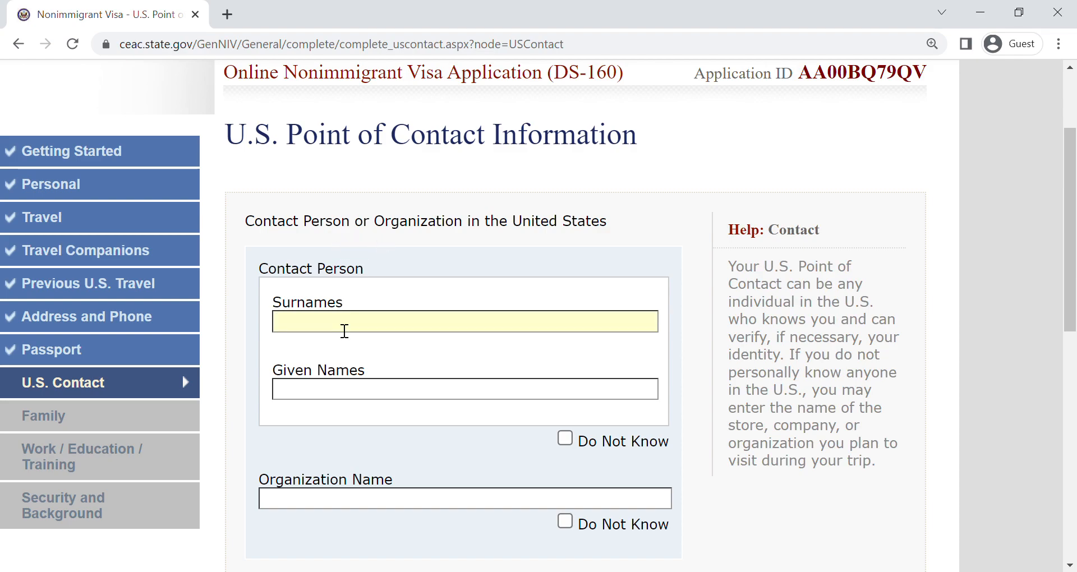
pyautogui.click(305, 332)
pyautogui.write('NEM')
pyautogui.press('Tab')
pyautogui.write('NGUYEN')
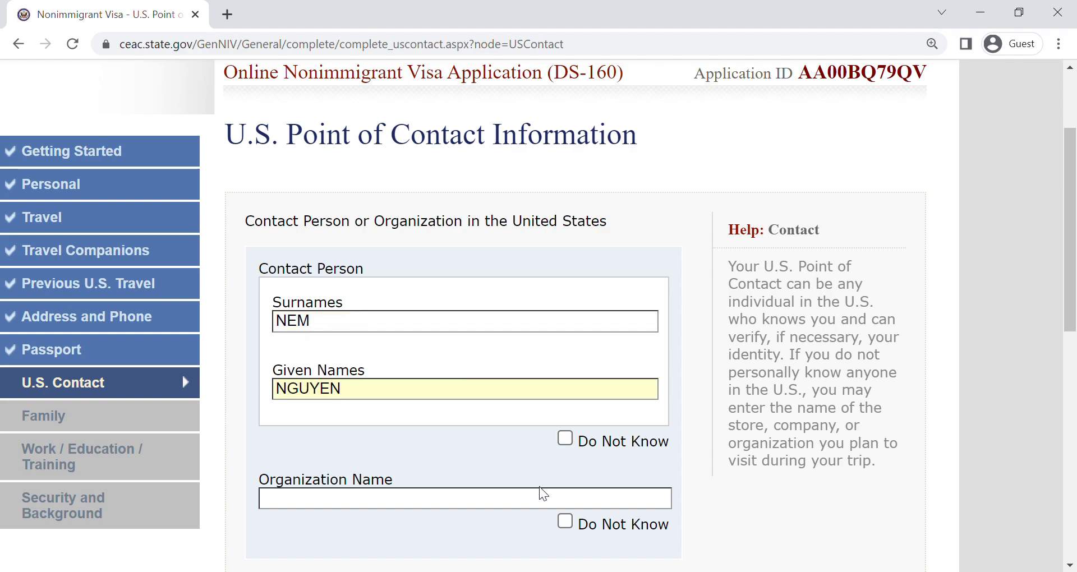
pyautogui.click(614, 522)
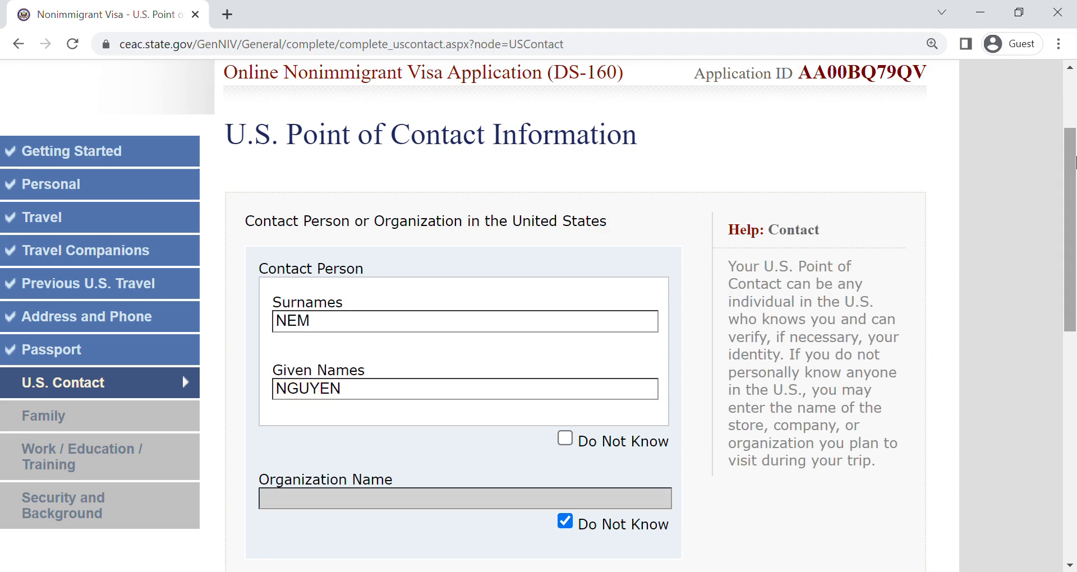
# - Mark the Contact Person as Do Not Know to make the Organization Name the required entry
pyautogui.scroll(-2, 1074, 163)
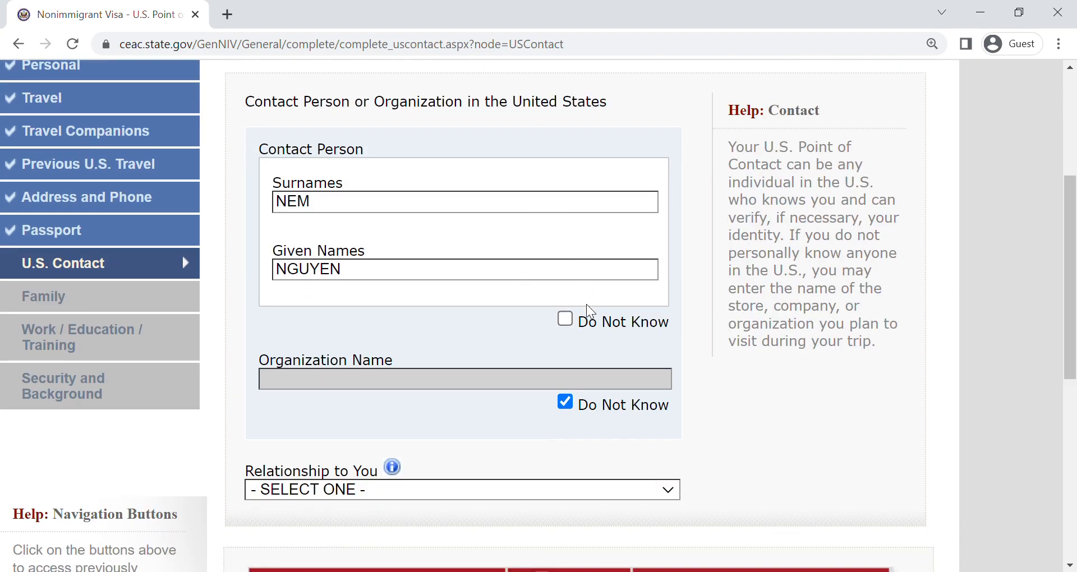
pyautogui.click(589, 319)
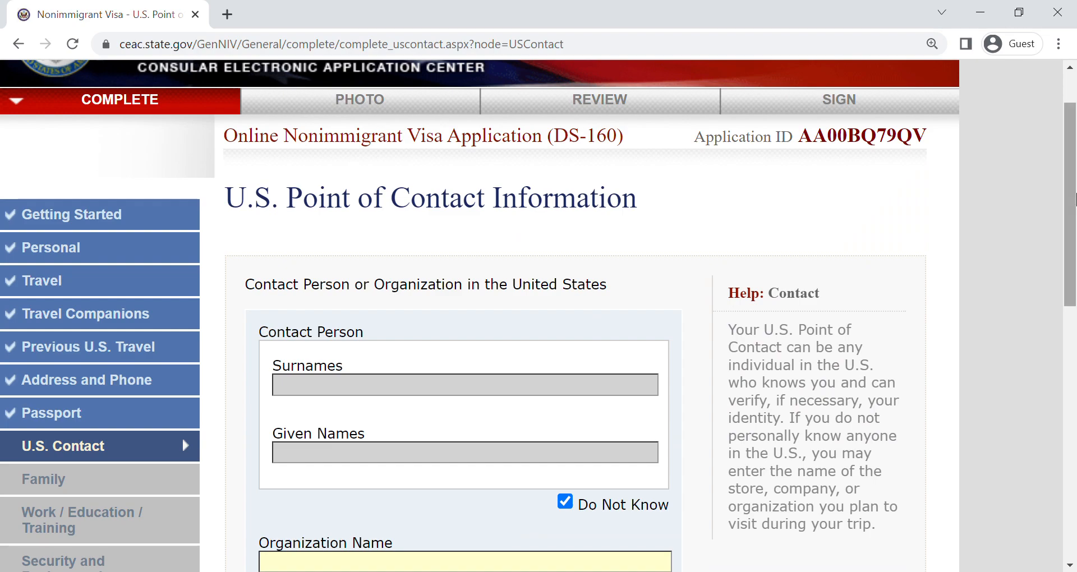
pyautogui.scroll(-4, 1074, 196)
# - Switch Do Not Know back to the Organization Name and re-enter the contact person's surname and given names
pyautogui.click(596, 344)
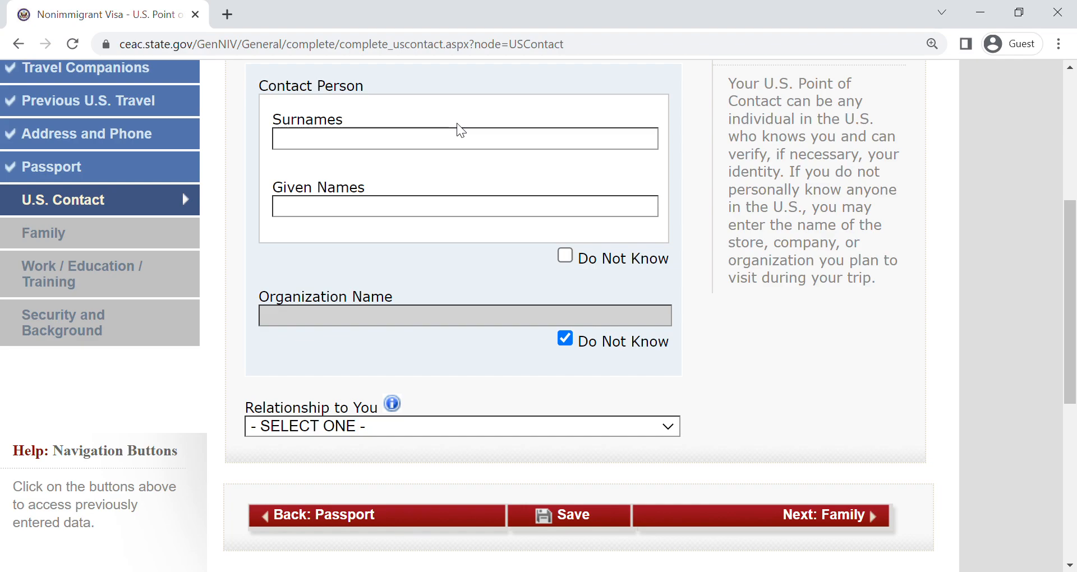
pyautogui.click(445, 144)
pyautogui.write('NEM')
pyautogui.press('Tab')
pyautogui.write('NGUYEN')
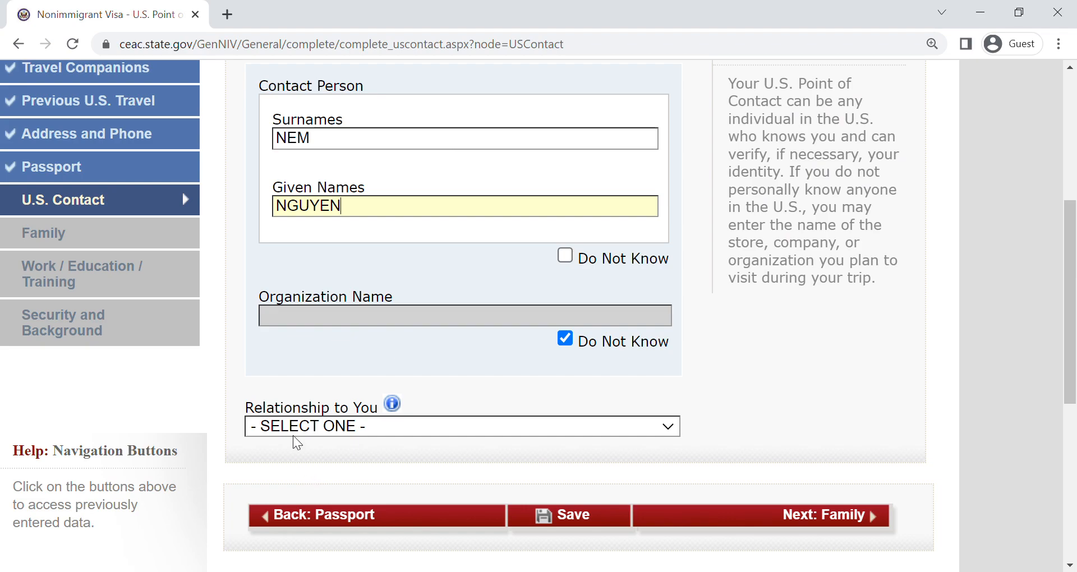
# - Set the contact person's Relationship to You to RELATIVE
pyautogui.click(291, 433)
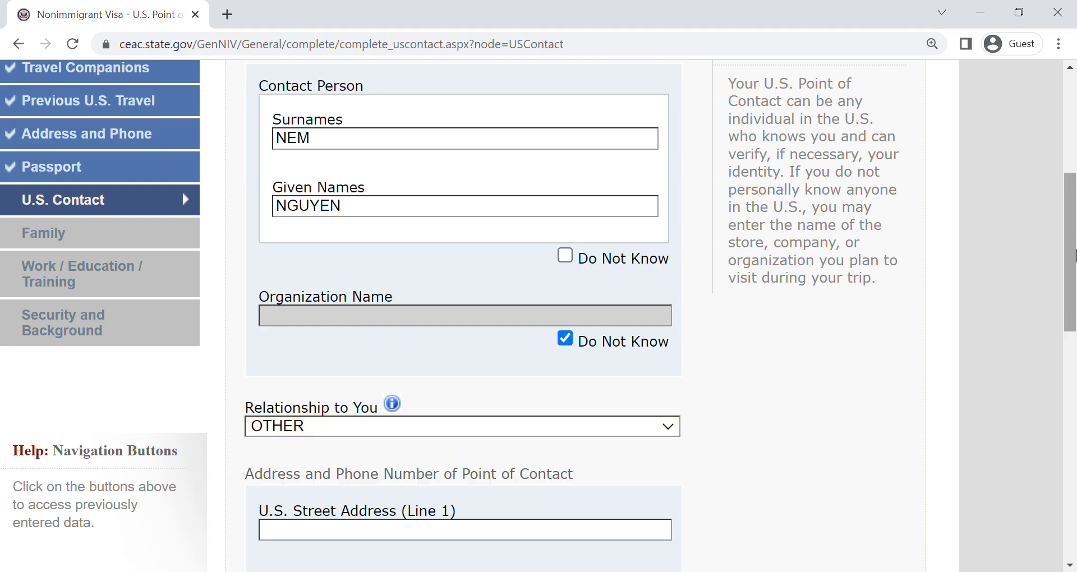
pyautogui.moveTo(1075, 264); pyautogui.dragTo(1067, 365)
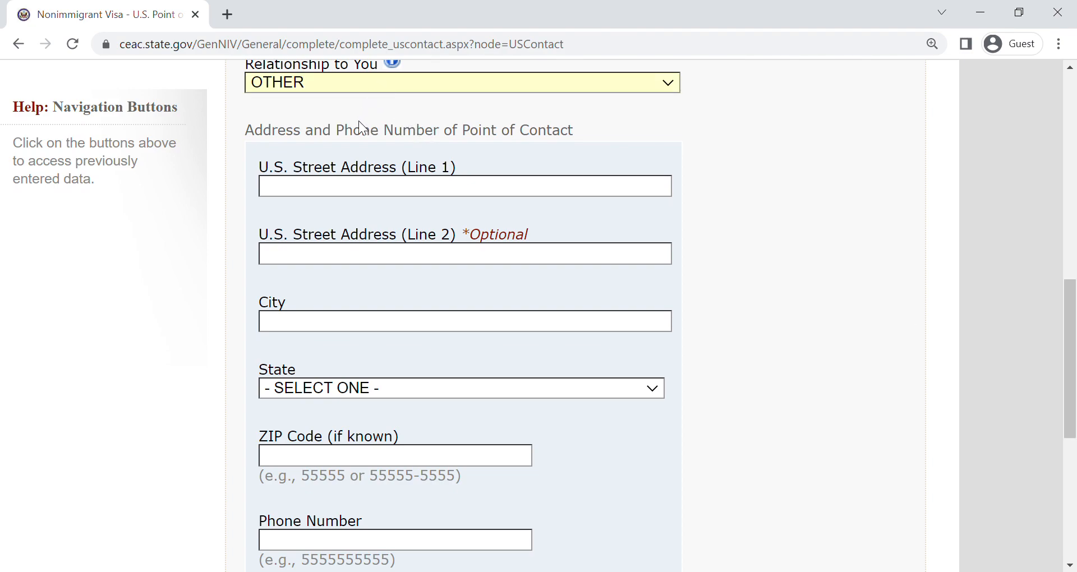
pyautogui.press('r')
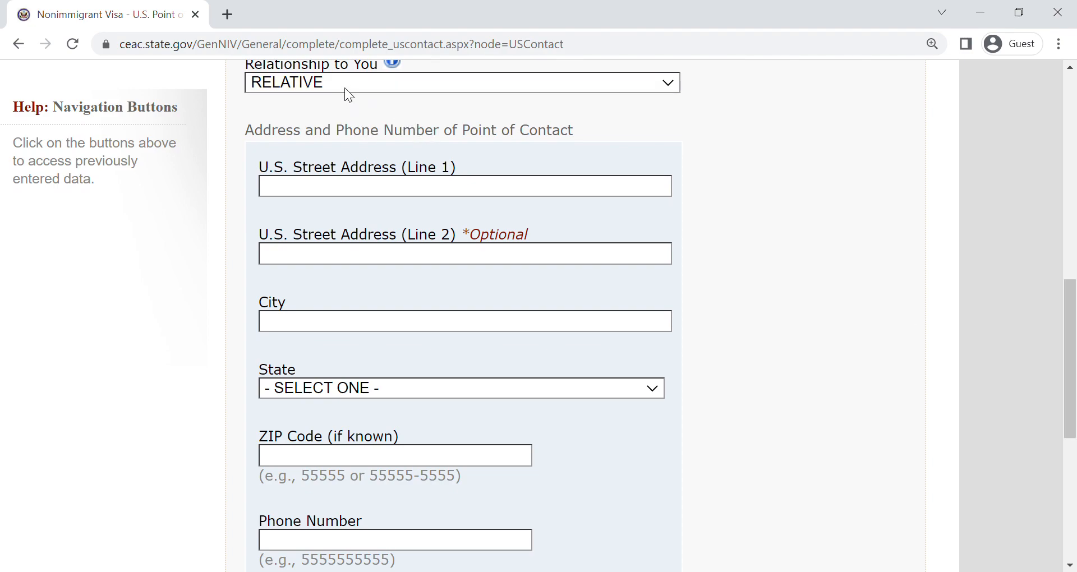
# - Enter the contact's street address in U.S. Street Address (Line 1), correcting the misspelled street name
pyautogui.click(314, 190)
pyautogui.write('1234 LINCONL')
pyautogui.press('Tab')
pyautogui.click(385, 185)
pyautogui.press('BackSpace')
pyautogui.press('BackSpace')
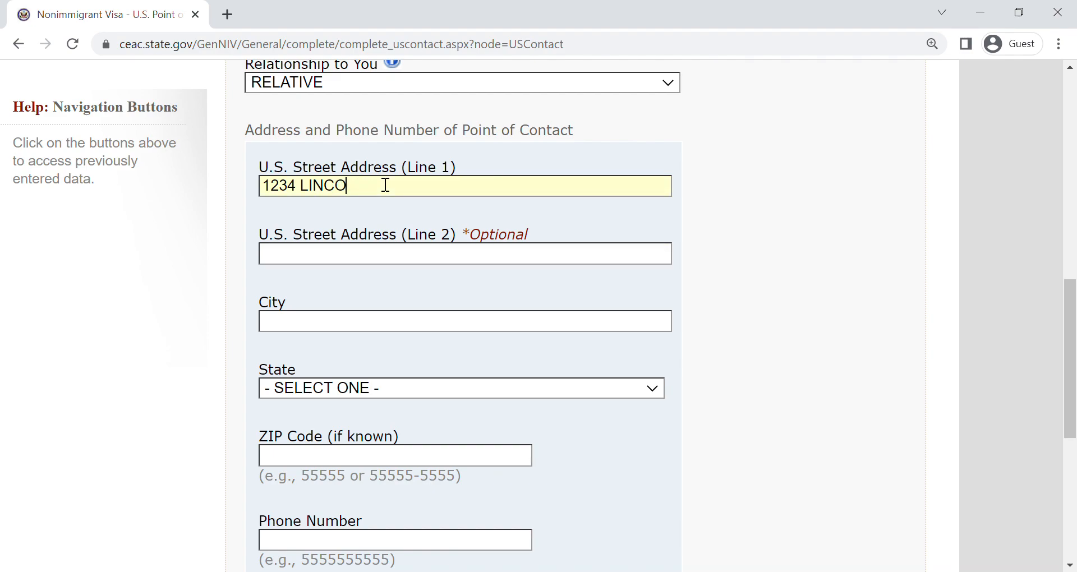
pyautogui.write('LN ST')
# - Leave the second address line blank, enter HOUSTON as the city, set the state to TEXAS and enter the ZIP code
pyautogui.click(385, 257)
pyautogui.press('Tab')
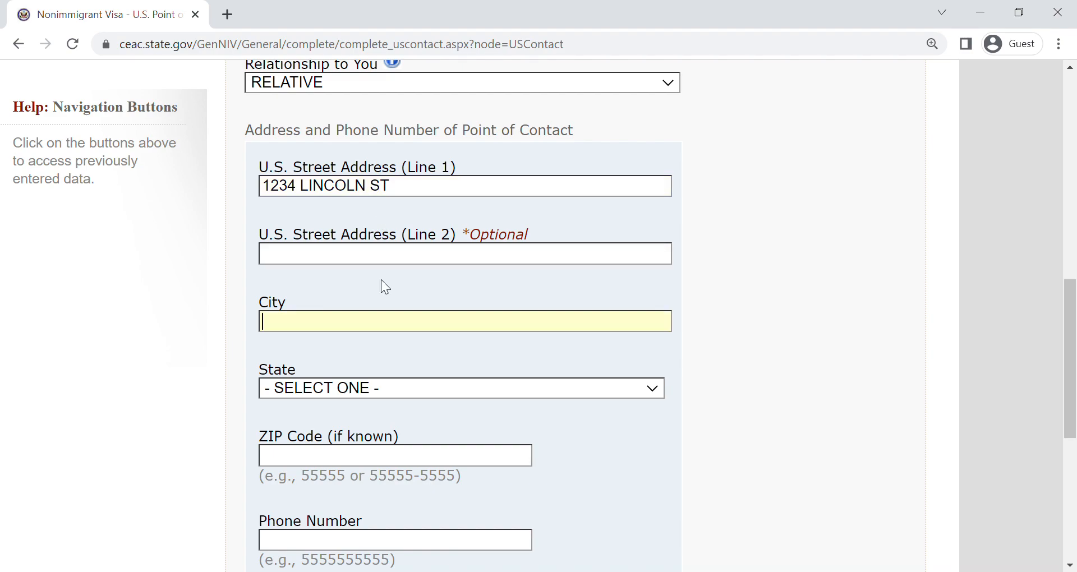
pyautogui.write('HOUSTON')
pyautogui.press('Tab')
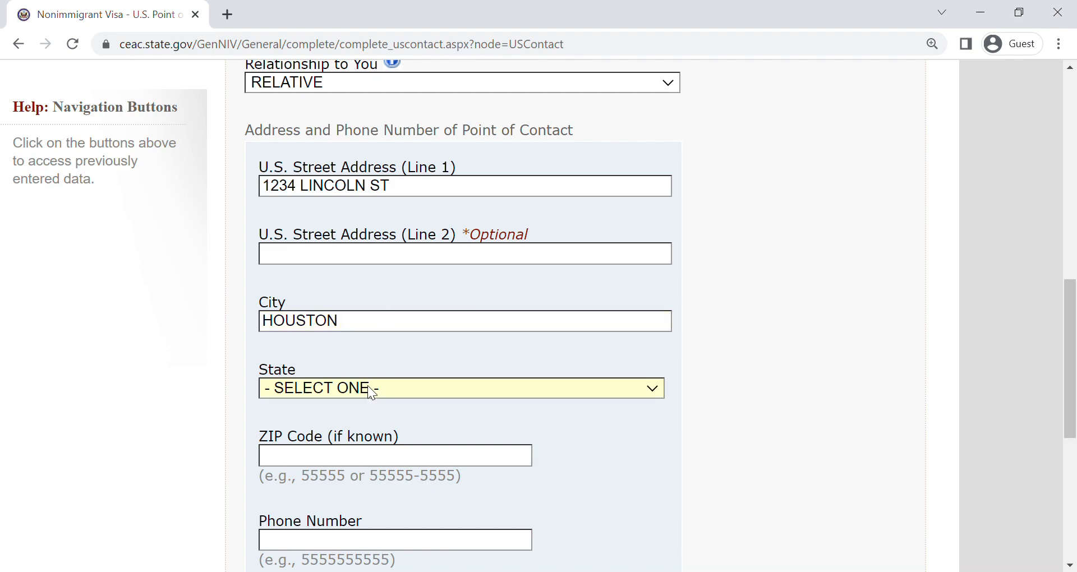
pyautogui.press('t')
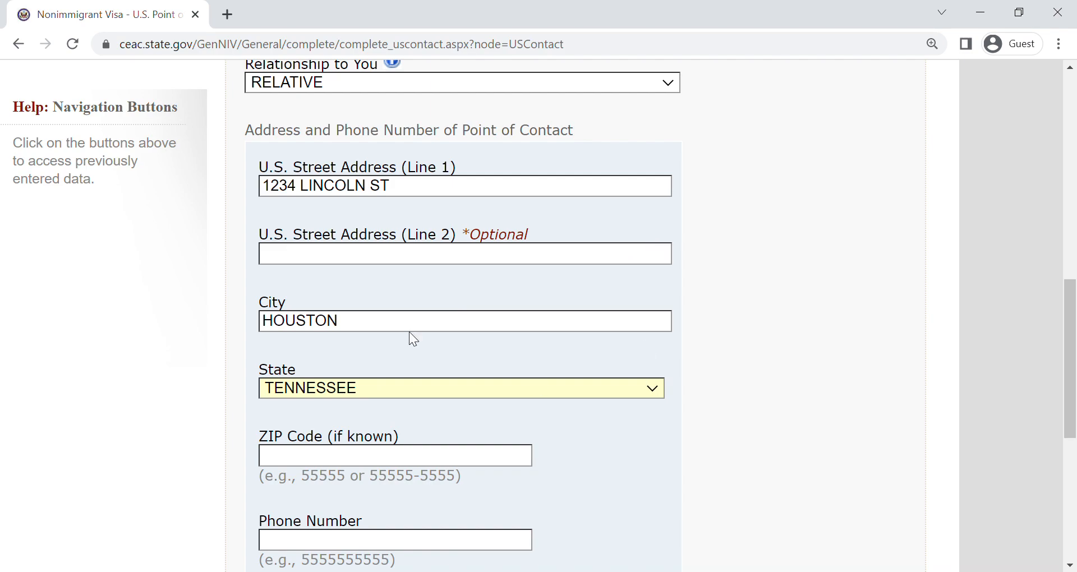
pyautogui.press('Down')
pyautogui.press('Tab')
pyautogui.write('123')
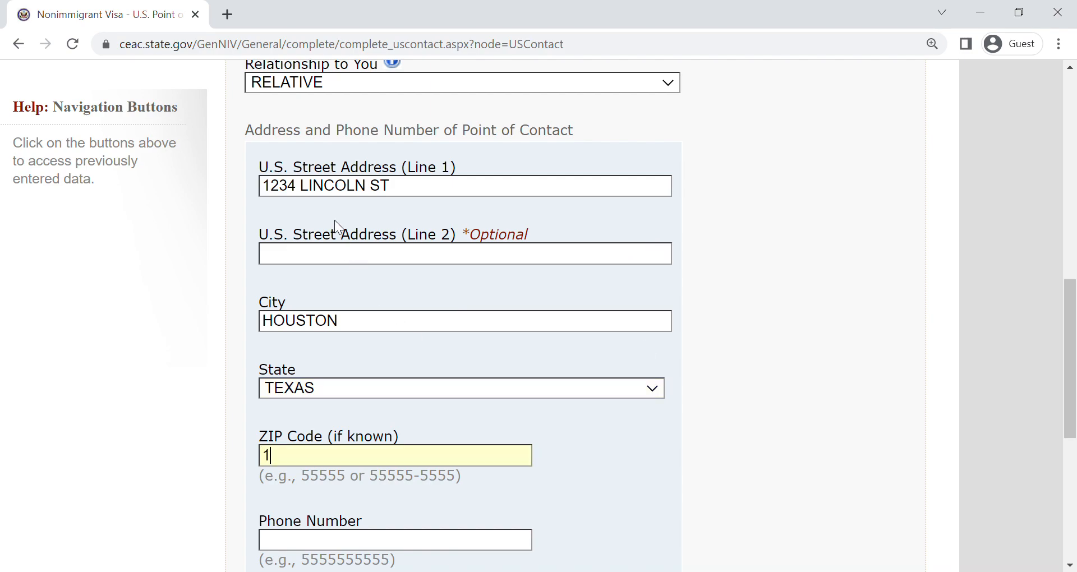
pyautogui.write('45')
# - Enter the contact's phone number and e-mail address, and continue to the Family page
pyautogui.moveTo(1071, 329); pyautogui.dragTo(1073, 407)
pyautogui.click(365, 296)
pyautogui.write('123456789')
pyautogui.press('Tab')
pyautogui.write('abc@gmail.com')
pyautogui.click(771, 530)
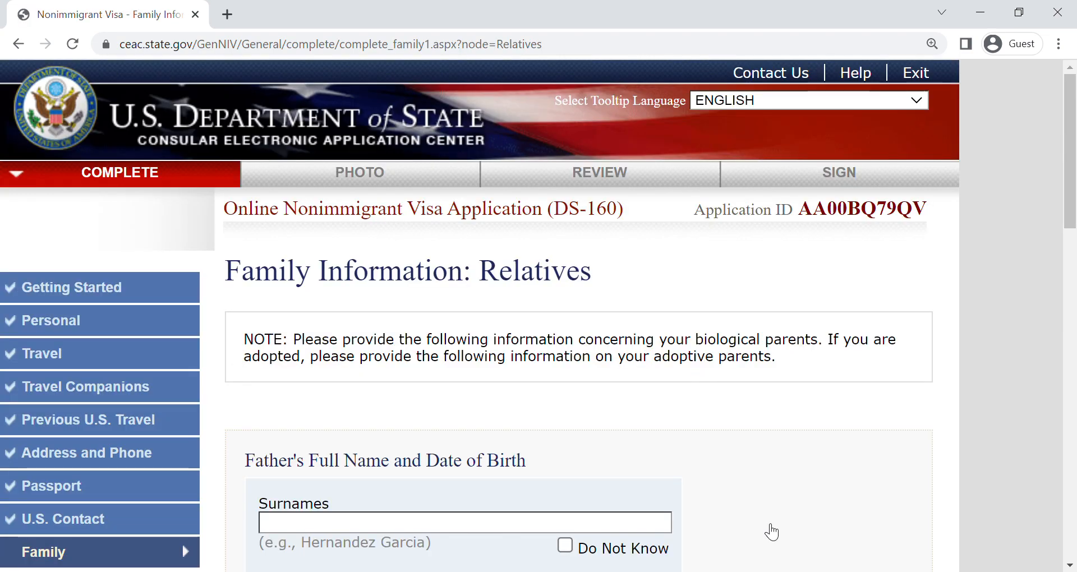
# - Enter the father's surname and given names in the Relatives section
pyautogui.moveTo(1071, 182); pyautogui.dragTo(1068, 360)
pyautogui.moveTo(1058, 467); pyautogui.dragTo(1060, 250)
pyautogui.click(334, 300)
pyautogui.write('NGUYEN')
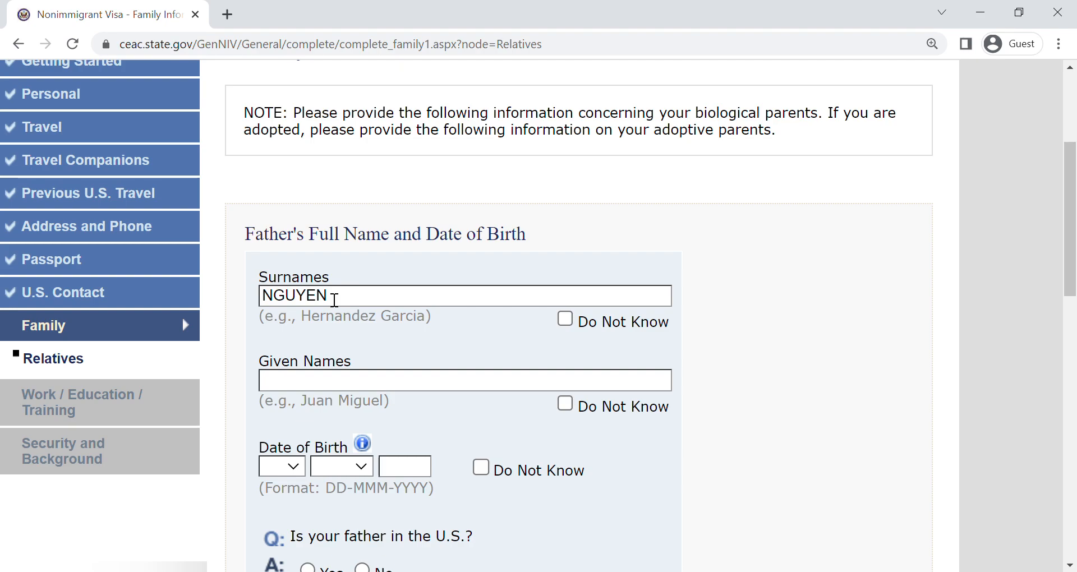
pyautogui.press('Tab')
pyautogui.write('VAN A')
# - Enter the father's date of birth and answer No to whether he is in the U.S
pyautogui.click(286, 473)
pyautogui.write('01')
pyautogui.press('Tab')
pyautogui.write('j')
pyautogui.press('Tab')
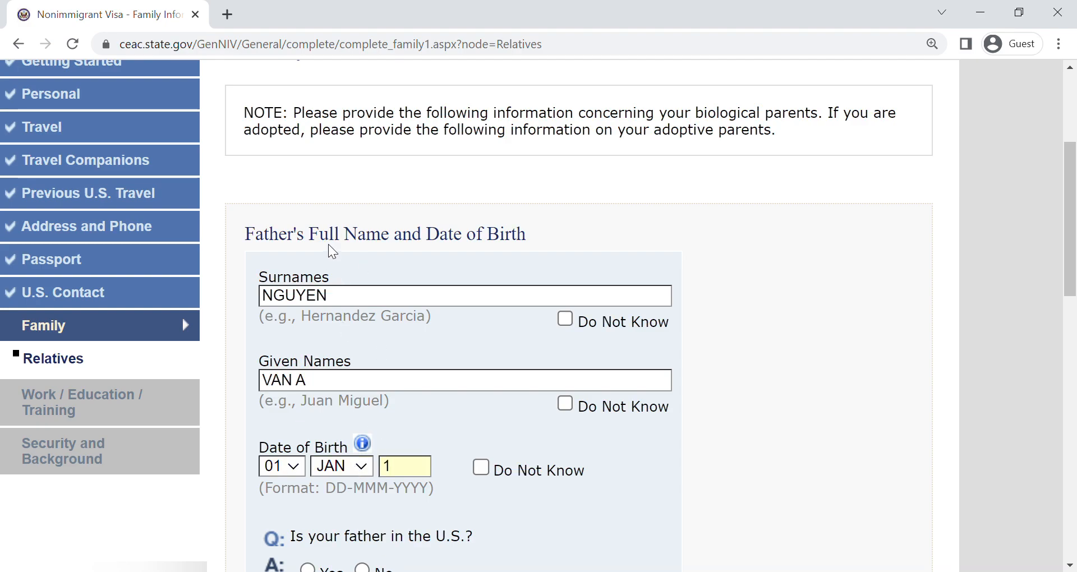
pyautogui.write('1960')
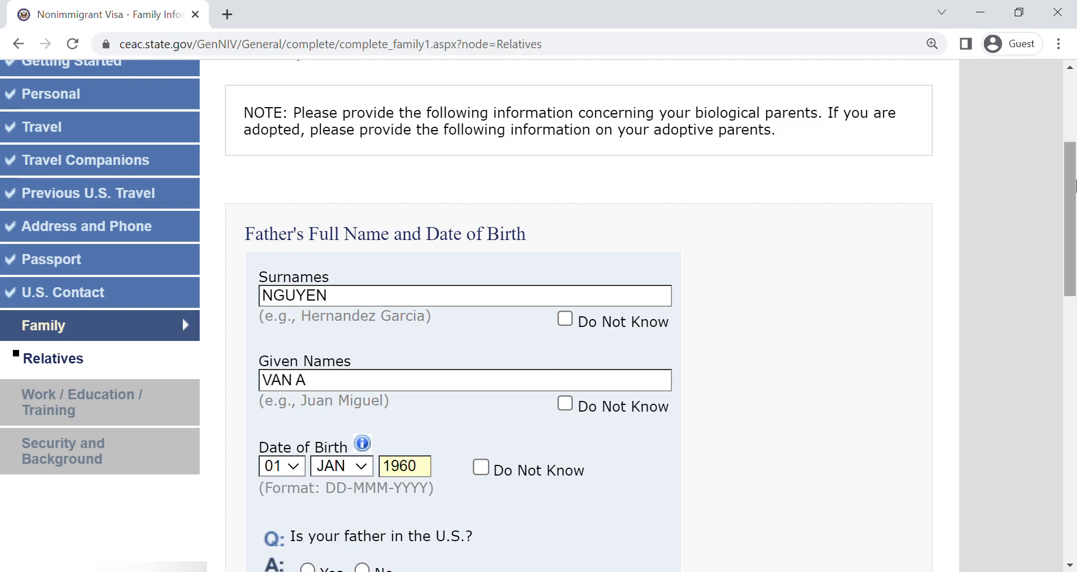
pyautogui.scroll(-5, 336, 253)
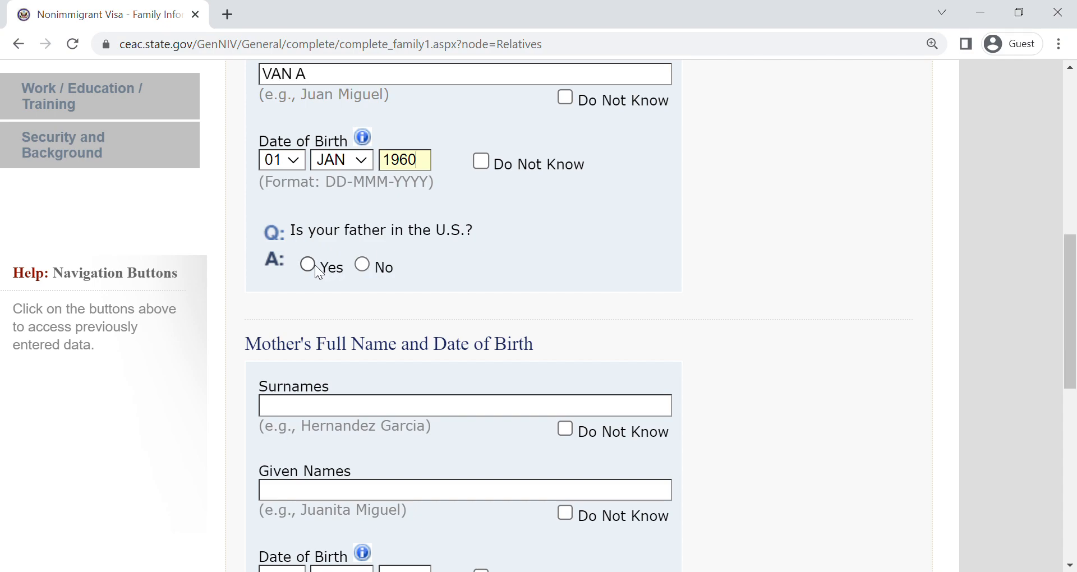
pyautogui.click(369, 269)
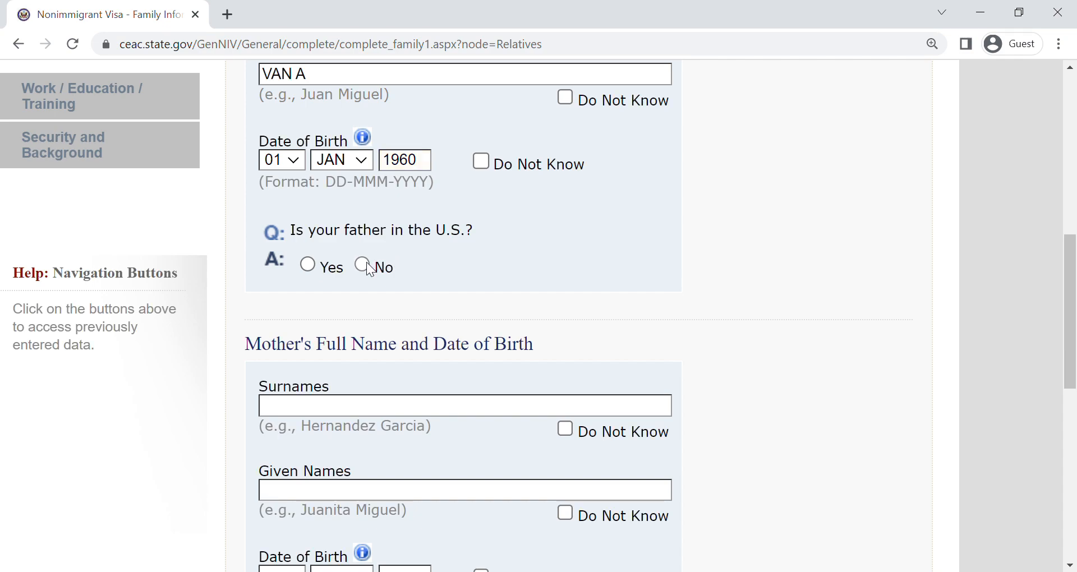
# - Enter the mother's surname and given names
pyautogui.scroll(-3, 407, 199)
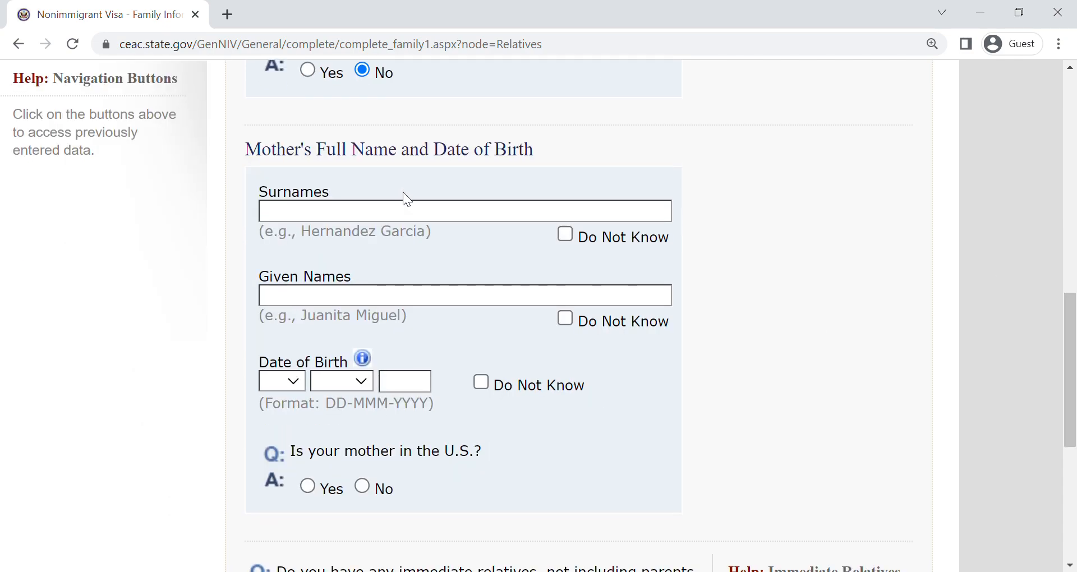
pyautogui.write('NGUYEN ')
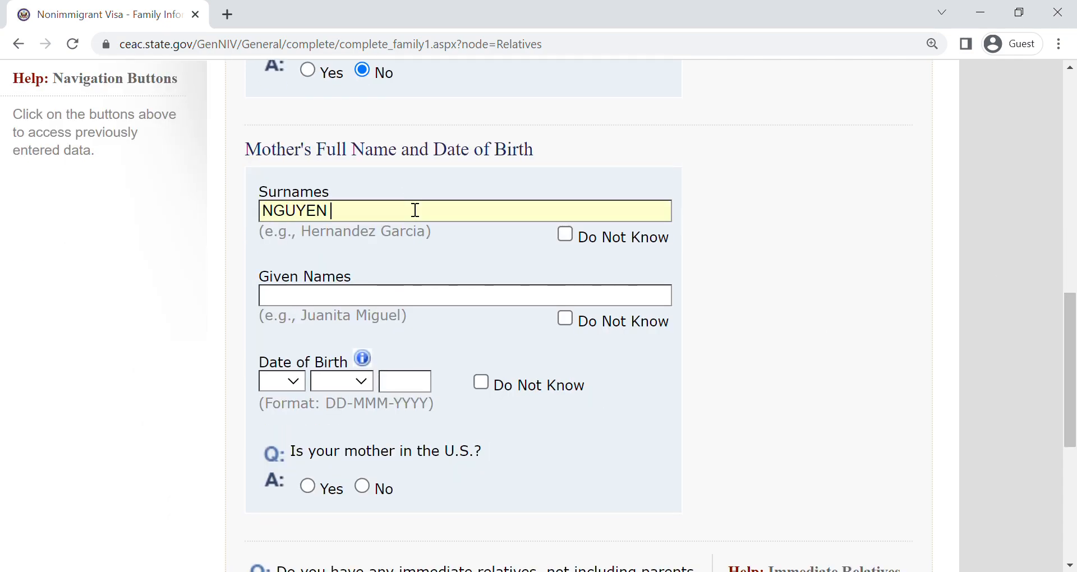
pyautogui.write('VAN B')
pyautogui.press('Tab')
# - Enter the mother's date of birth and answer No to whether she is in the U.S
pyautogui.click(297, 383)
pyautogui.click(272, 31)
pyautogui.click(359, 382)
pyautogui.click(322, 162)
pyautogui.press('Tab')
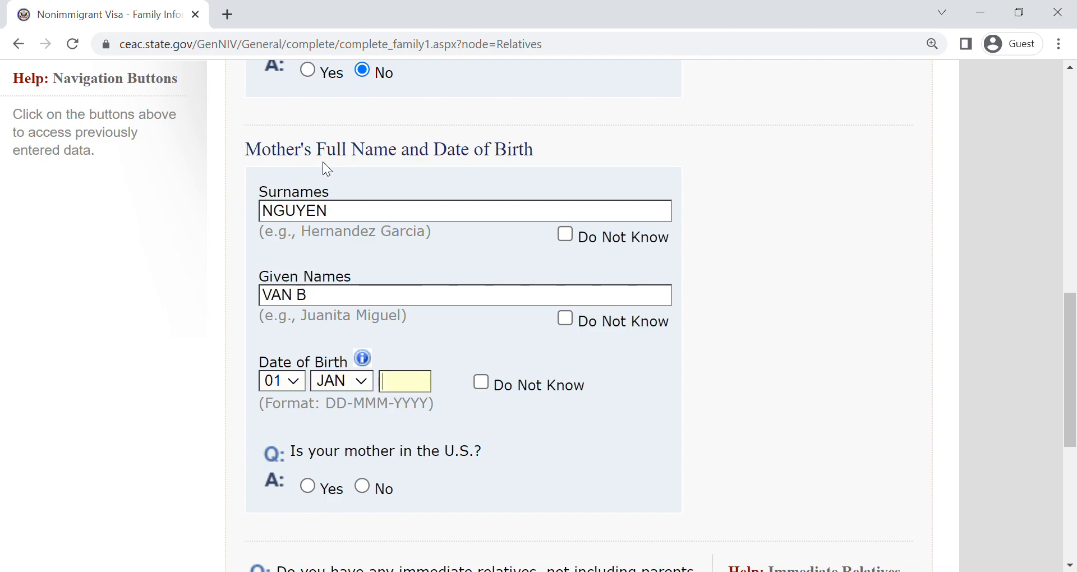
pyautogui.write('1960')
pyautogui.scroll(-4, 685, 407)
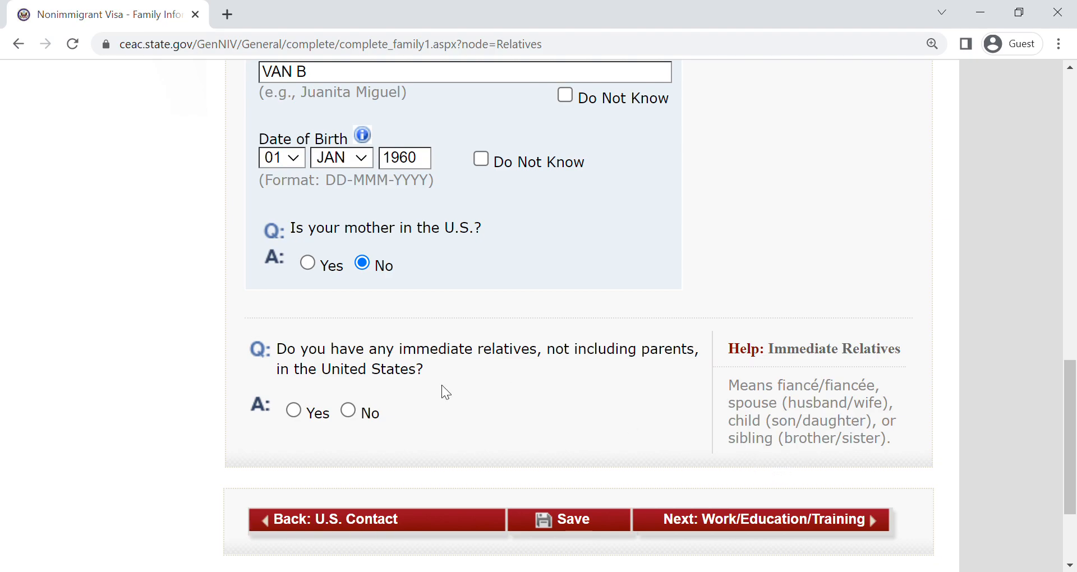
# - Answer Yes to having immediate relatives in the United States and look at the additional relative fields
pyautogui.click(293, 410)
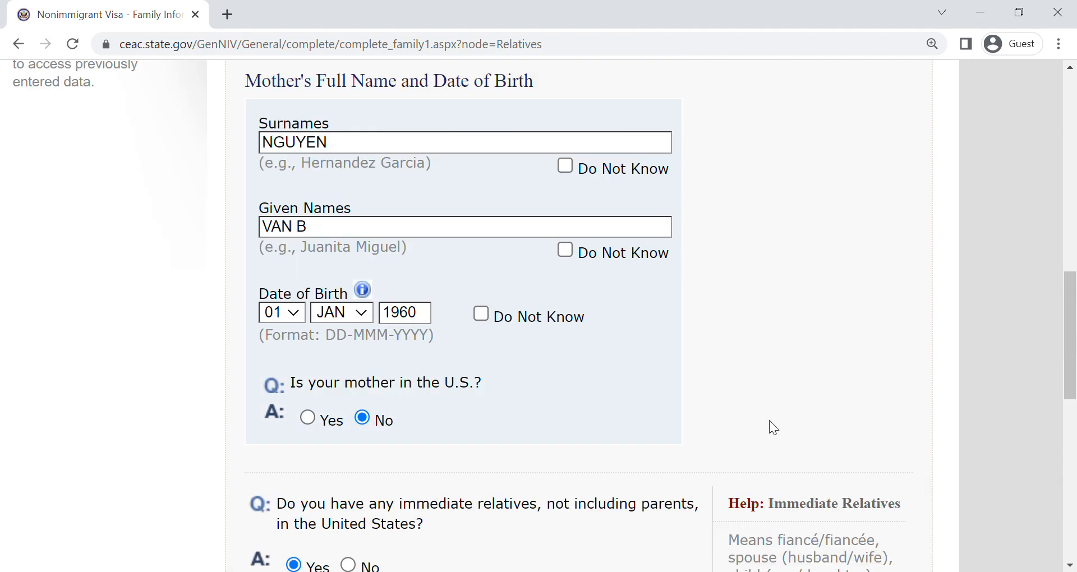
pyautogui.moveTo(1073, 387); pyautogui.dragTo(1070, 475)
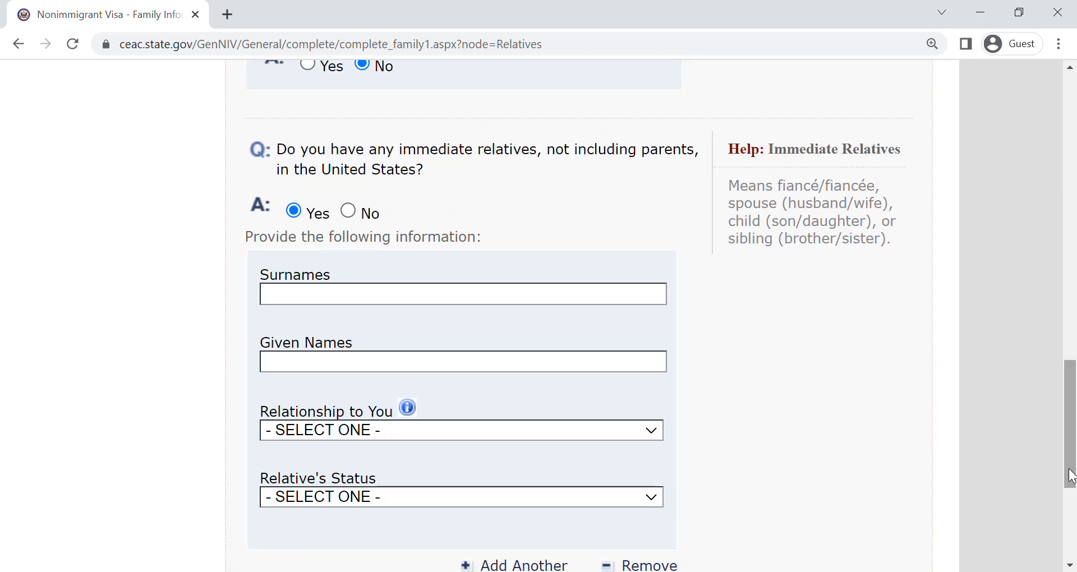
# - Change the immediate relatives answer to No and request the Work/Education/Training page
pyautogui.click(355, 222)
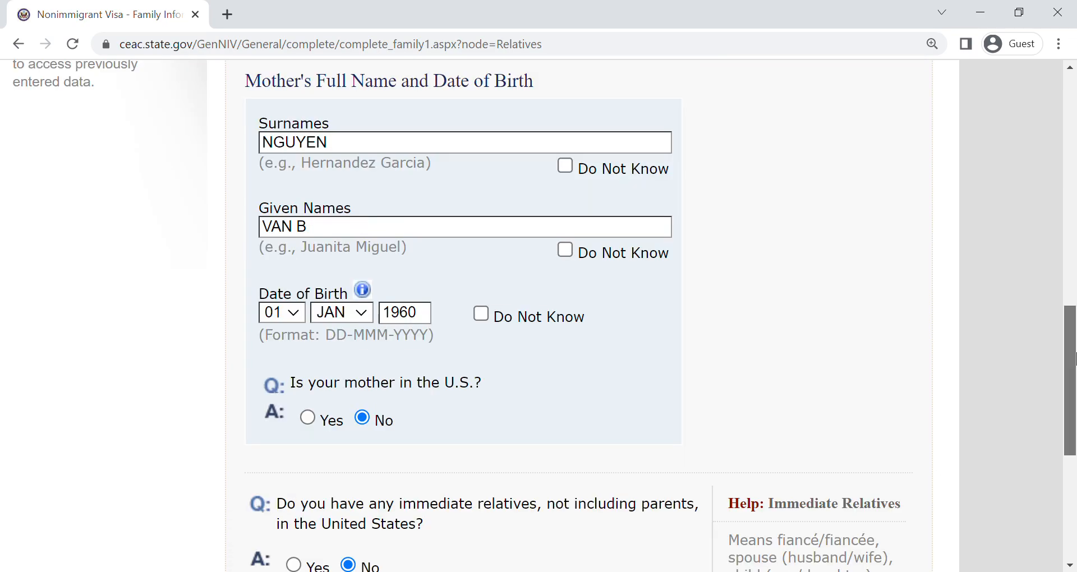
pyautogui.moveTo(1071, 395); pyautogui.dragTo(1074, 496)
pyautogui.click(733, 373)
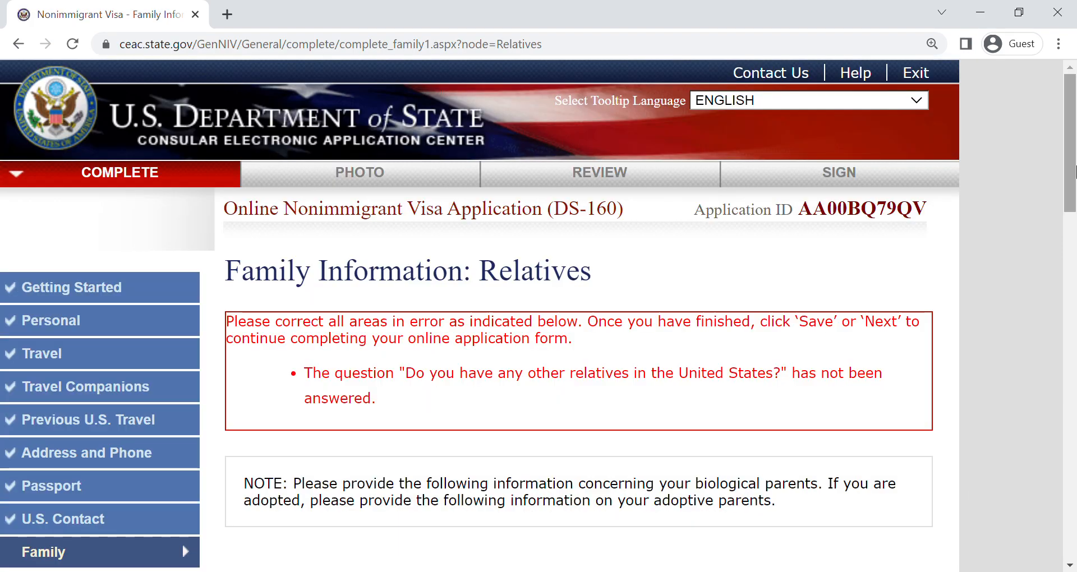
# - Answer No to having other relatives in the United States and continue to the Work/Education/Training section
pyautogui.moveTo(1072, 168); pyautogui.dragTo(1075, 507)
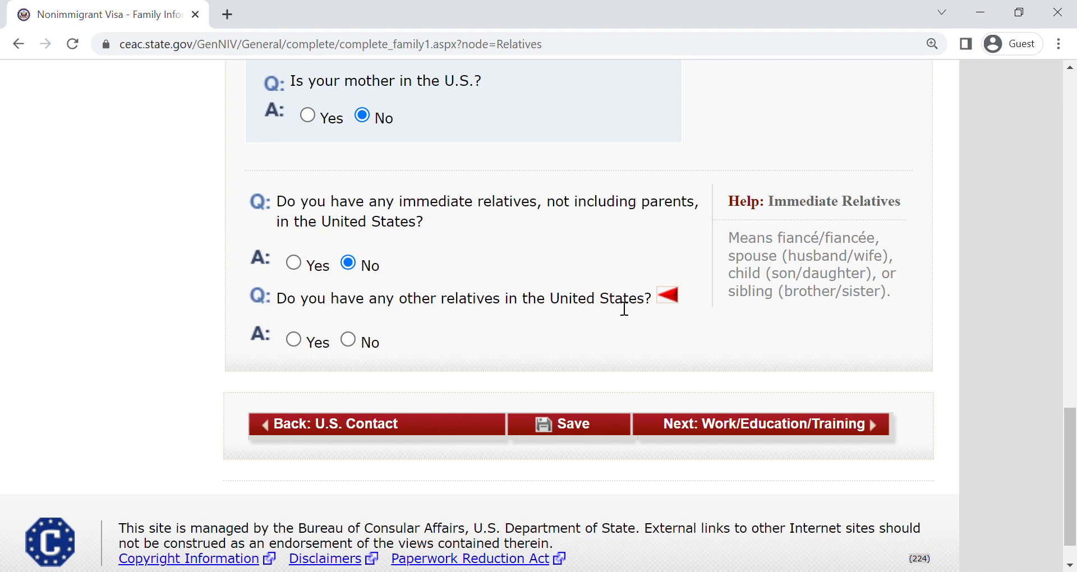
pyautogui.click(349, 339)
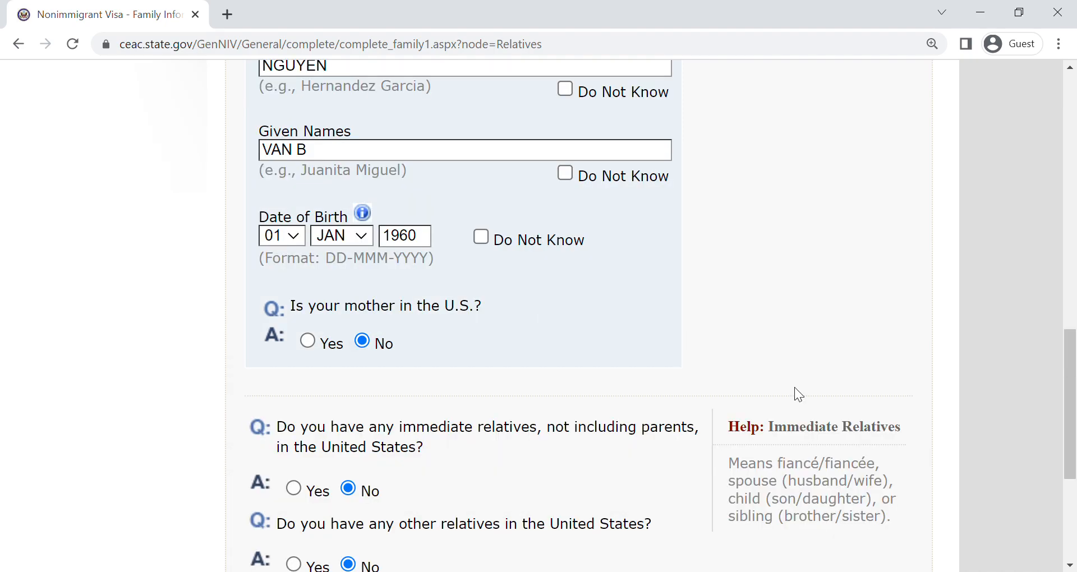
pyautogui.scroll(5, 1075, 379)
pyautogui.scroll(-10, 1075, 378)
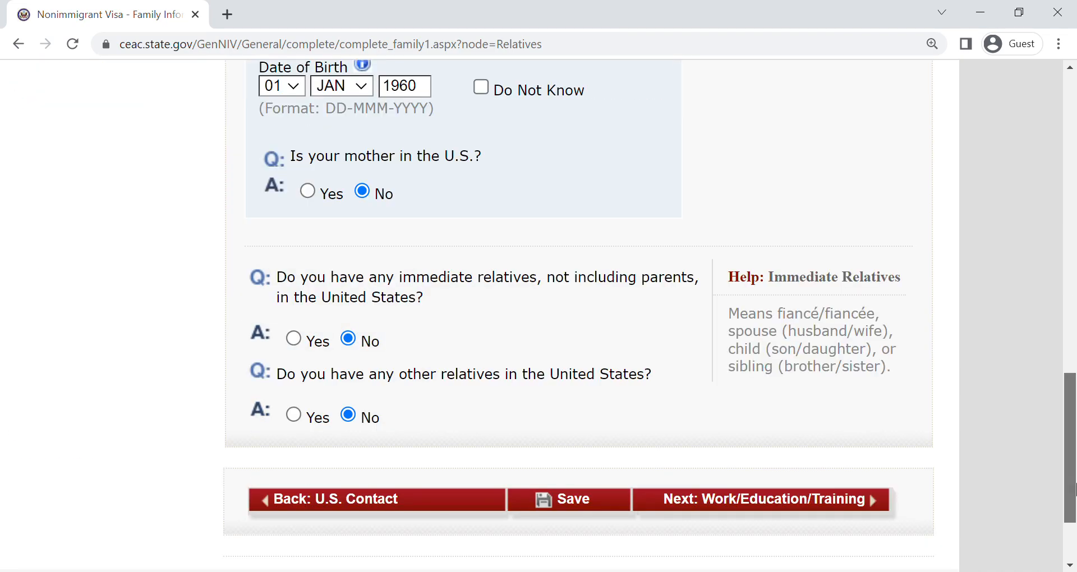
pyautogui.click(767, 496)
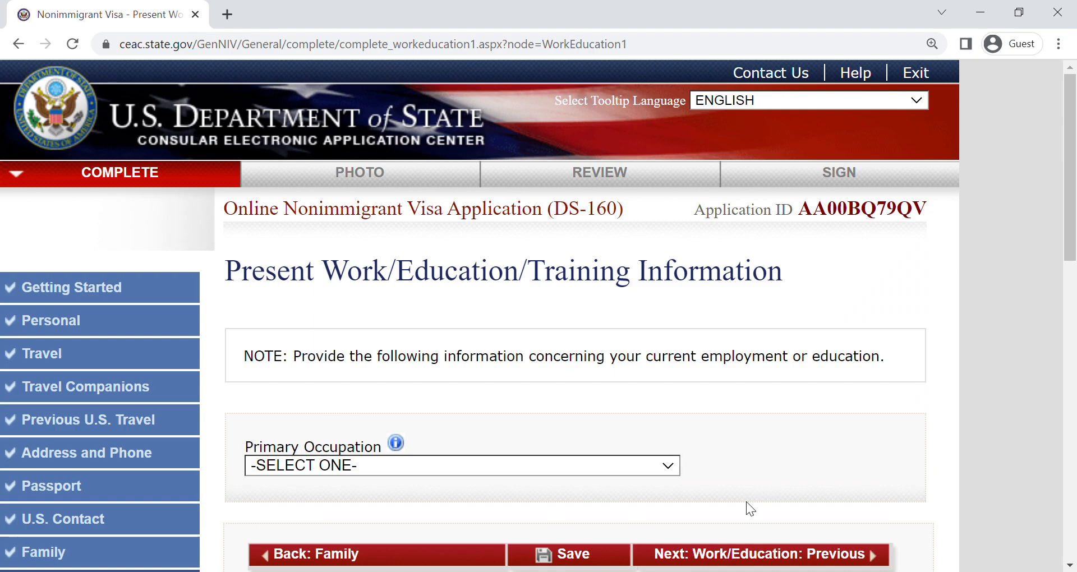
# - Set the primary occupation to BUSINESS and enter ABC COMPANY as the present employer
pyautogui.click(305, 466)
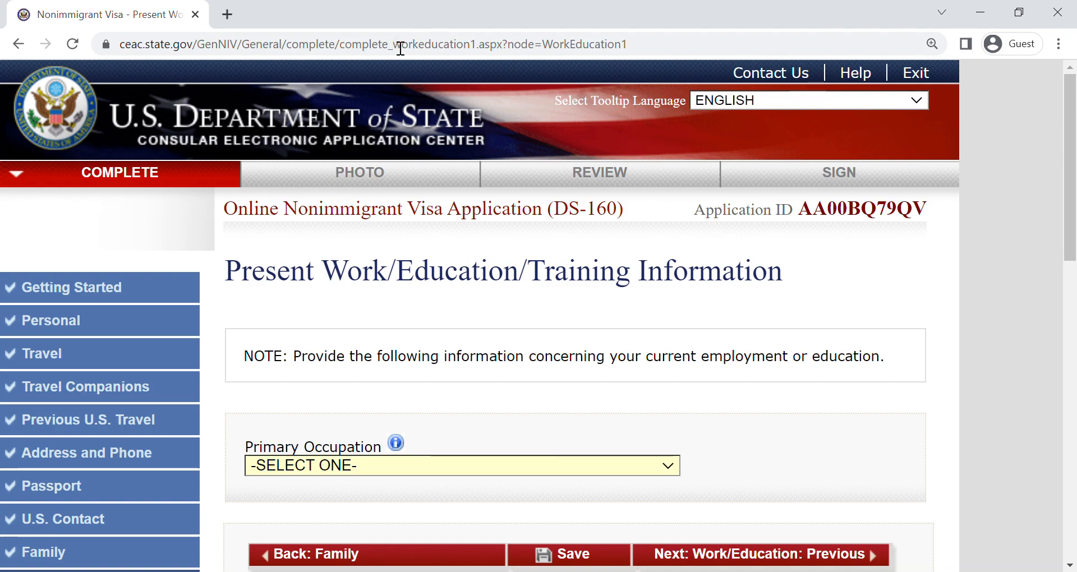
pyautogui.press('b')
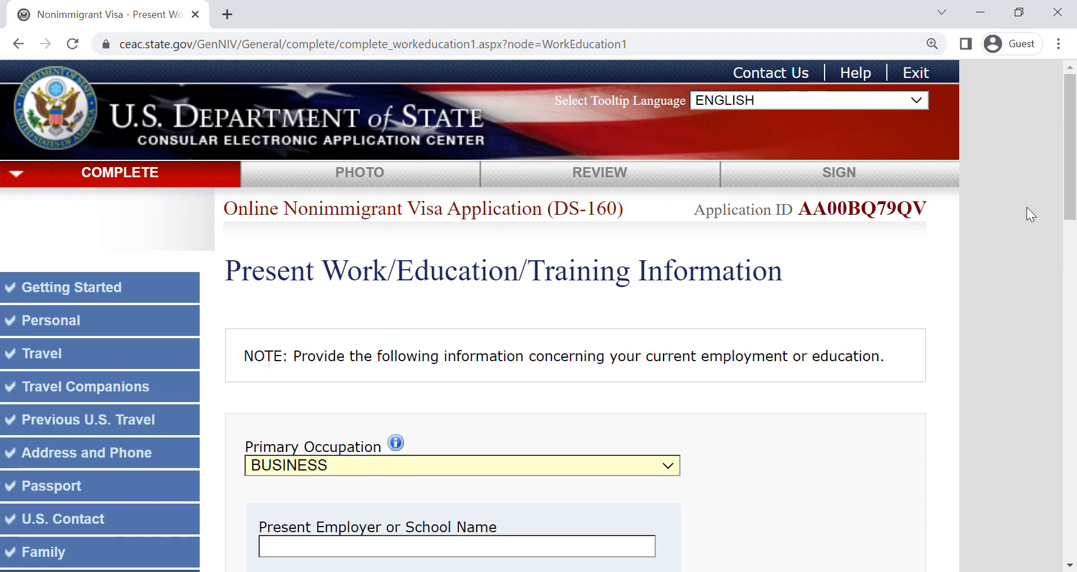
pyautogui.scroll(-3, 1073, 274)
pyautogui.scroll(-3, 1075, 275)
pyautogui.click(387, 210)
pyautogui.write('ABC COMPANY')
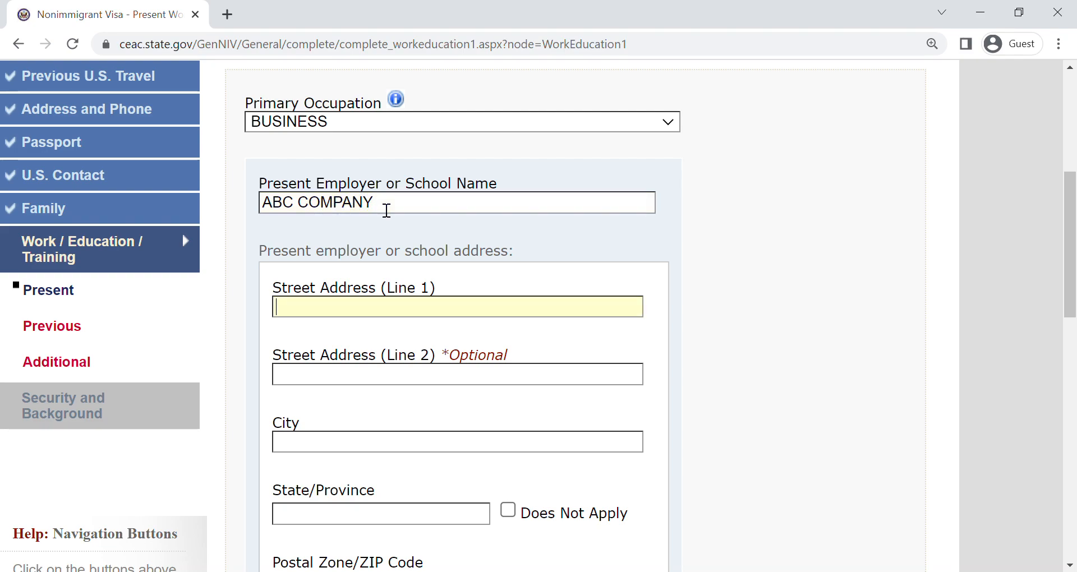
pyautogui.write('1234 NGUYEN VAN BANHO CHI MINH')
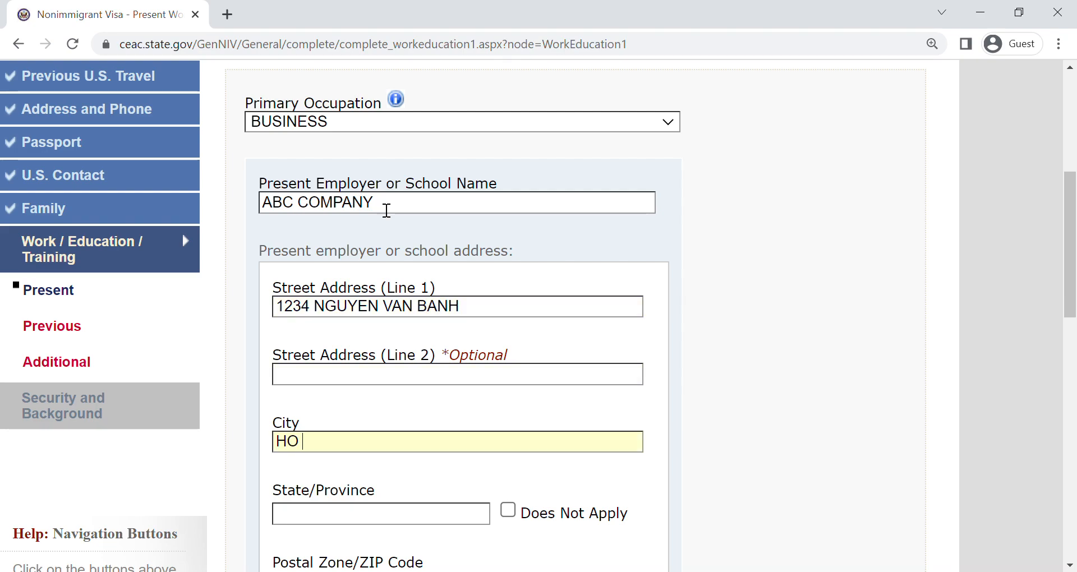
# - Enter the employer's street address and city, and mark the state/province as Does Not Apply
pyautogui.press('Tab')
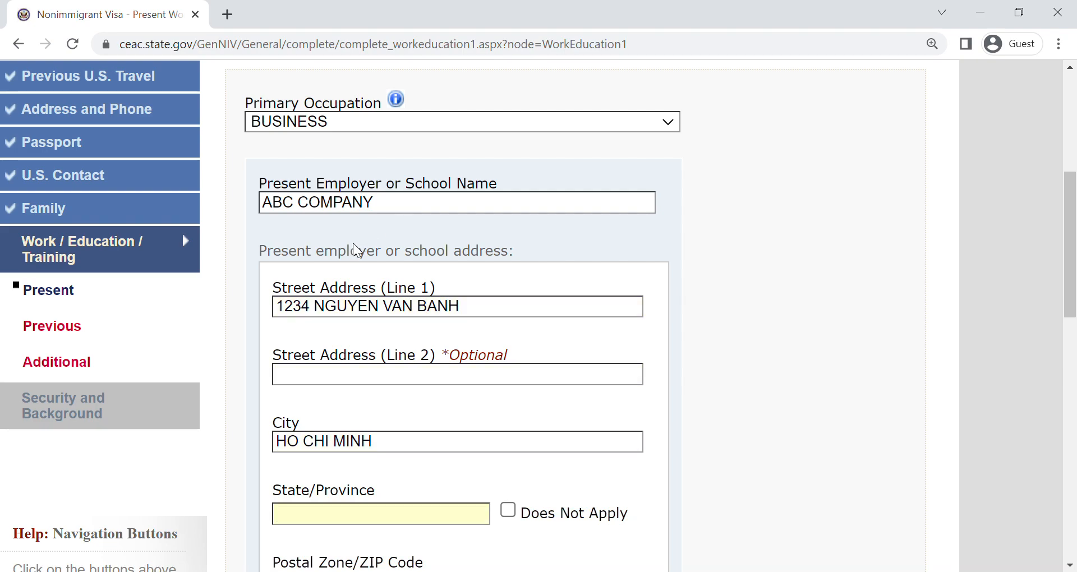
pyautogui.click(585, 511)
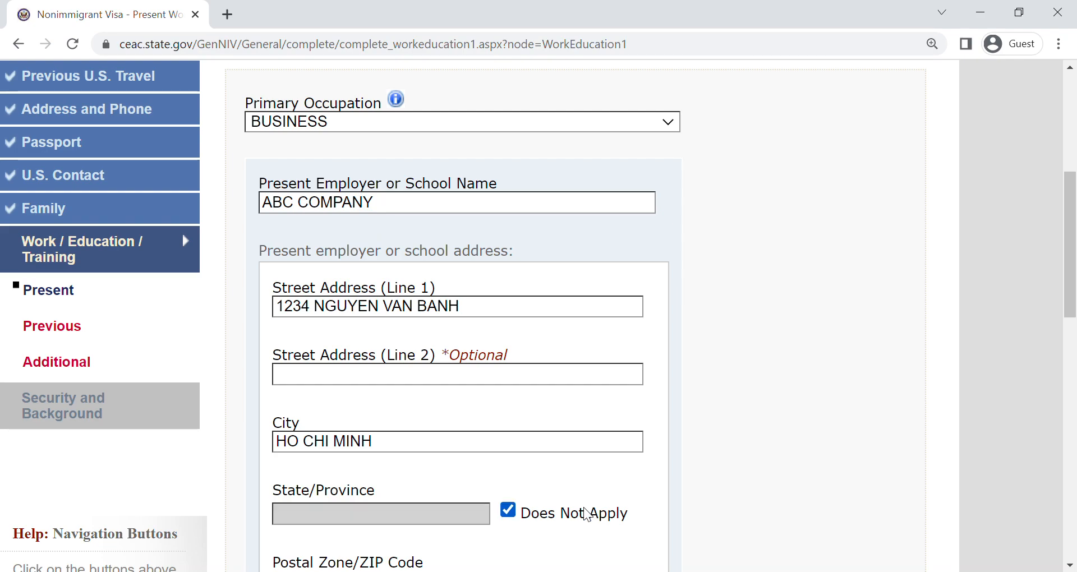
# - Mark the employer's postal code as Does Not Apply and enter the employer's phone number with hyphens
pyautogui.scroll(-4, 418, 358)
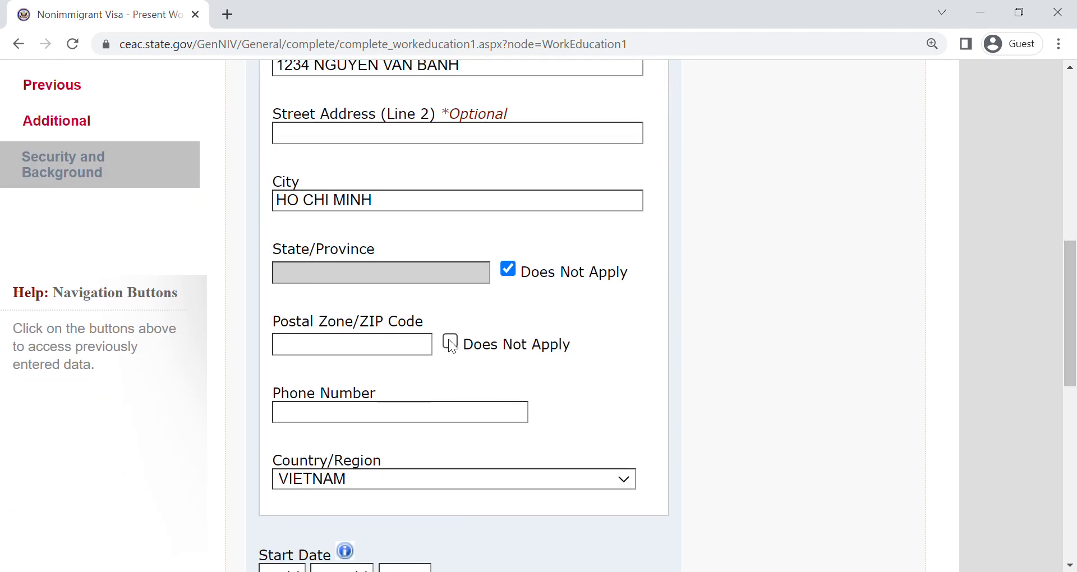
pyautogui.click(449, 339)
pyautogui.press('Tab')
pyautogui.write('123-456-789')
pyautogui.click(406, 480)
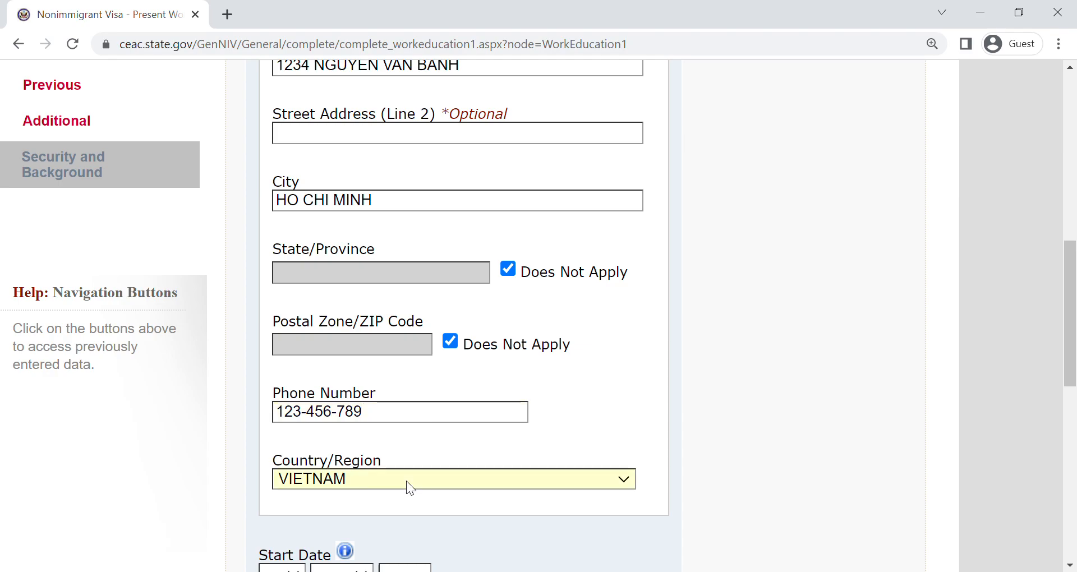
# - Set the employment start date to 01 JAN 2023 and the monthly income to 10000000
pyautogui.scroll(-5, 291, 347)
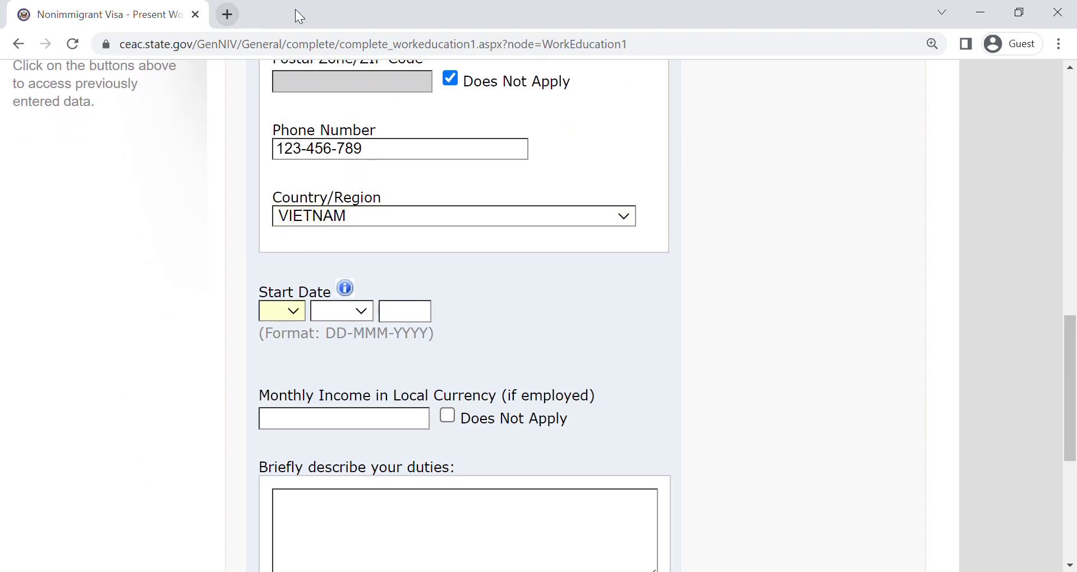
pyautogui.click(264, 29)
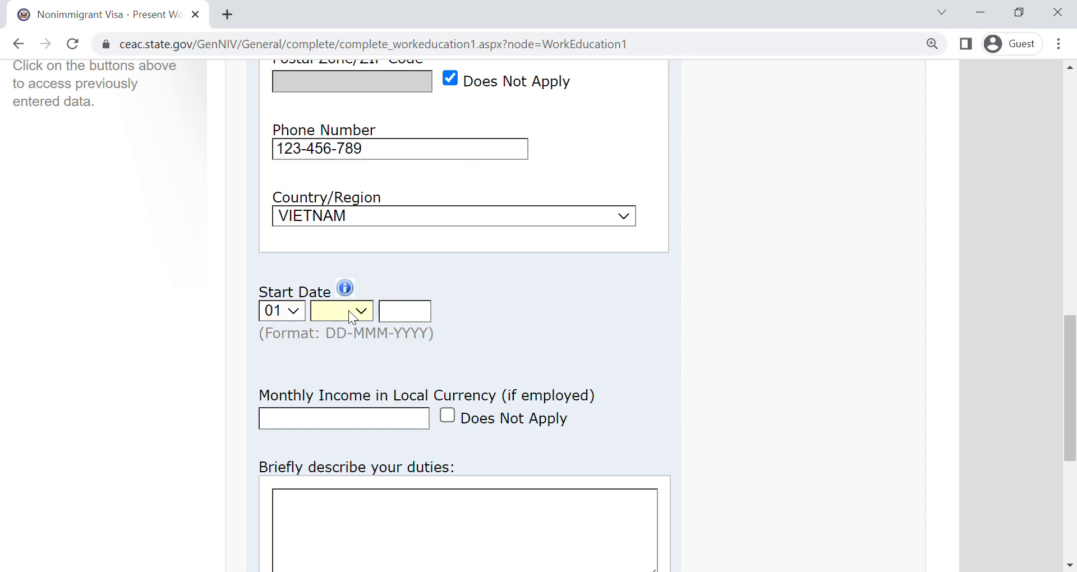
pyautogui.press('j')
pyautogui.click(409, 320)
pyautogui.write('2023')
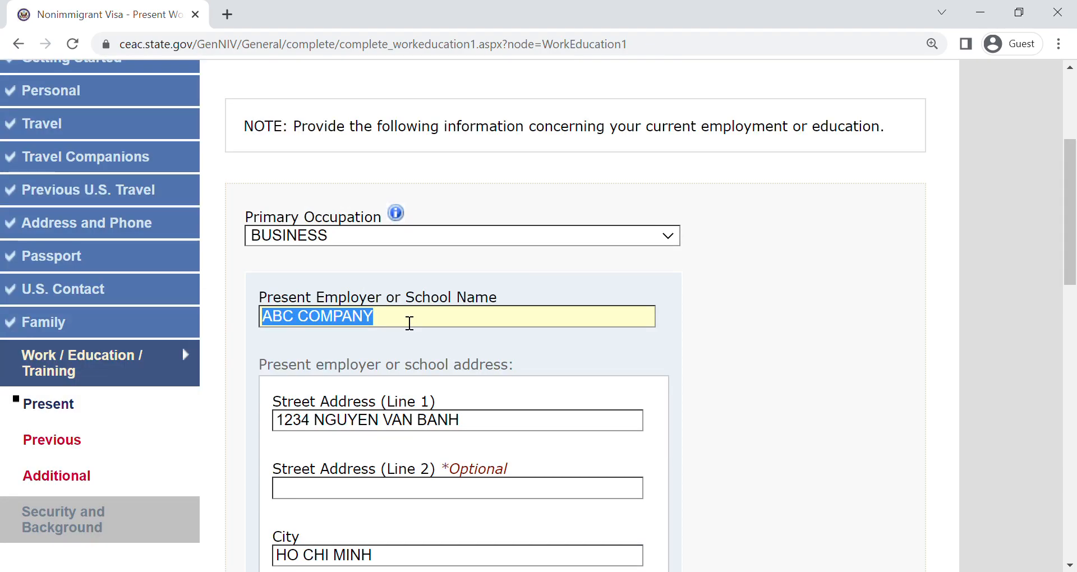
pyautogui.scroll(-10, 470, 493)
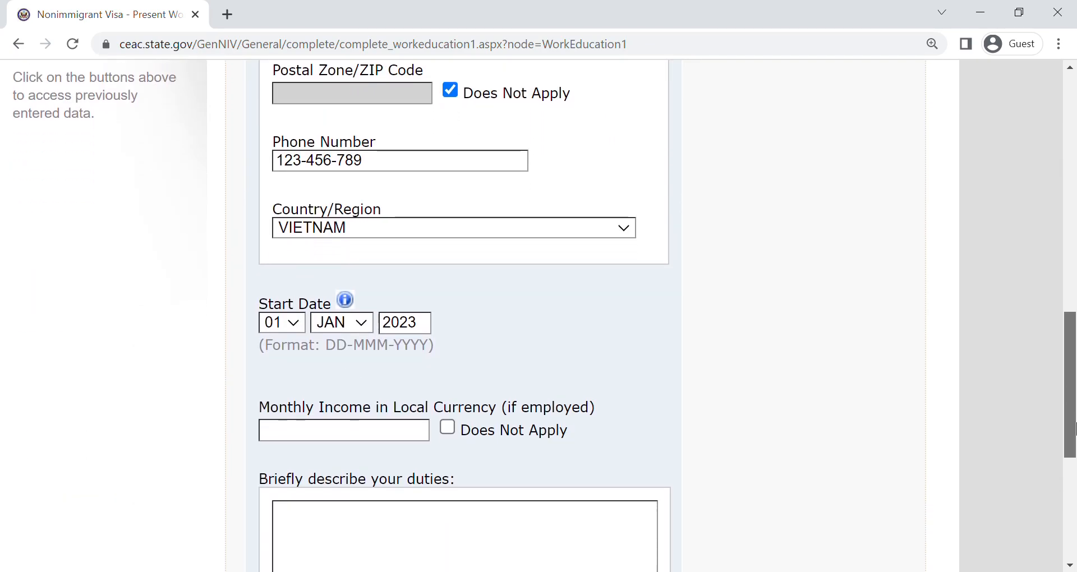
pyautogui.click(399, 443)
pyautogui.write('10000000')
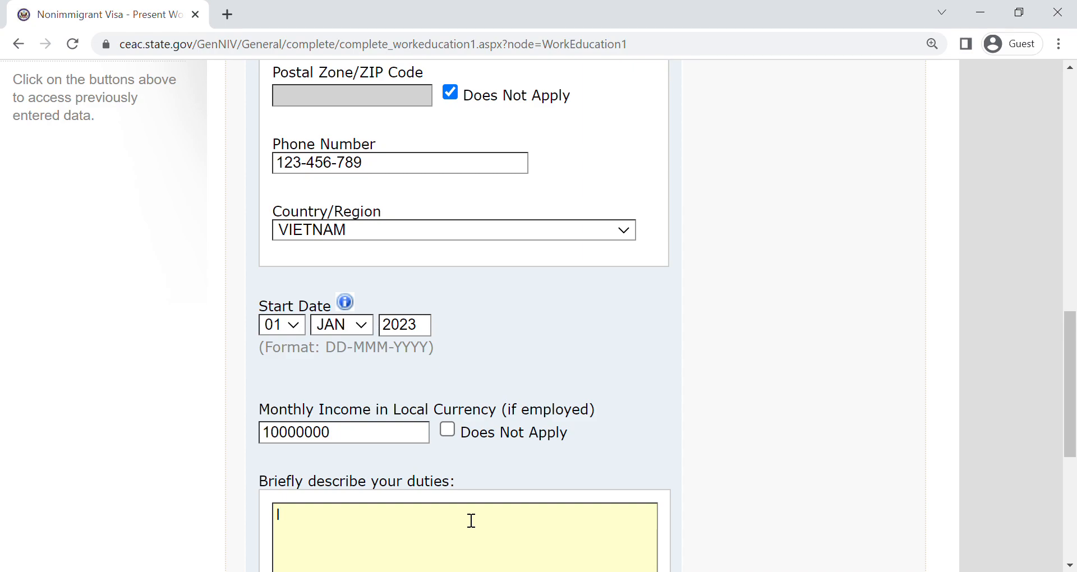
pyautogui.write('M AN ADMIN FOR ABC COMPANY')
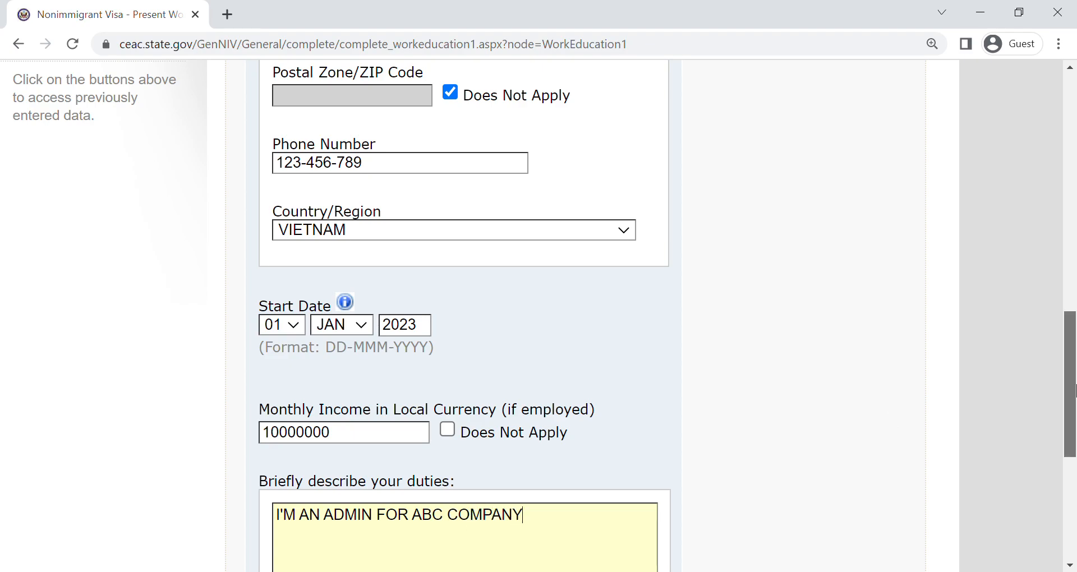
# - Describe the duties as "I'M AN ADMIN FOR ABC COMPANY" and request the previous work/education page
pyautogui.scroll(-4, 1074, 455)
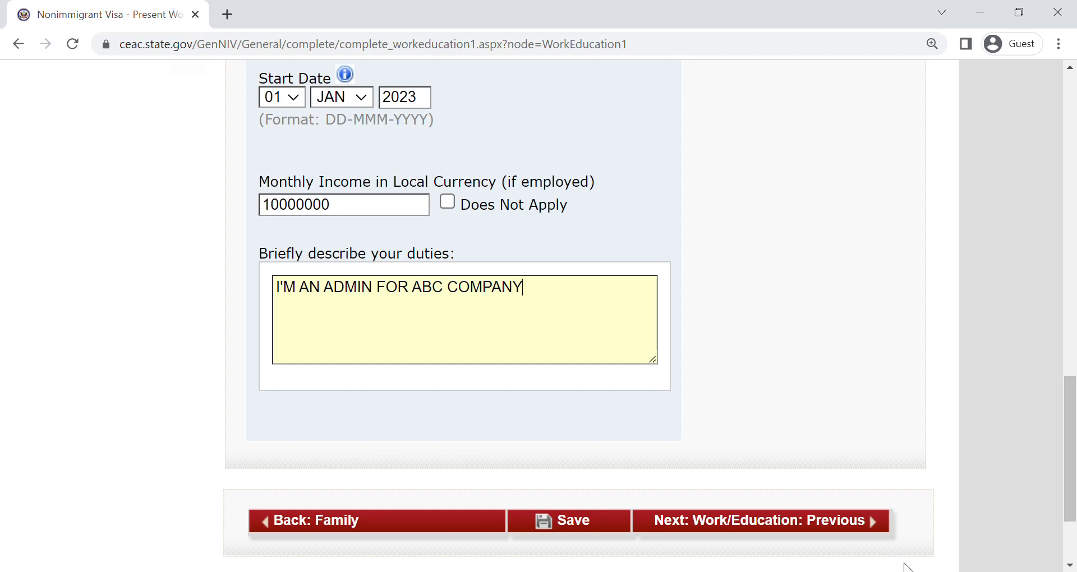
pyautogui.click(727, 521)
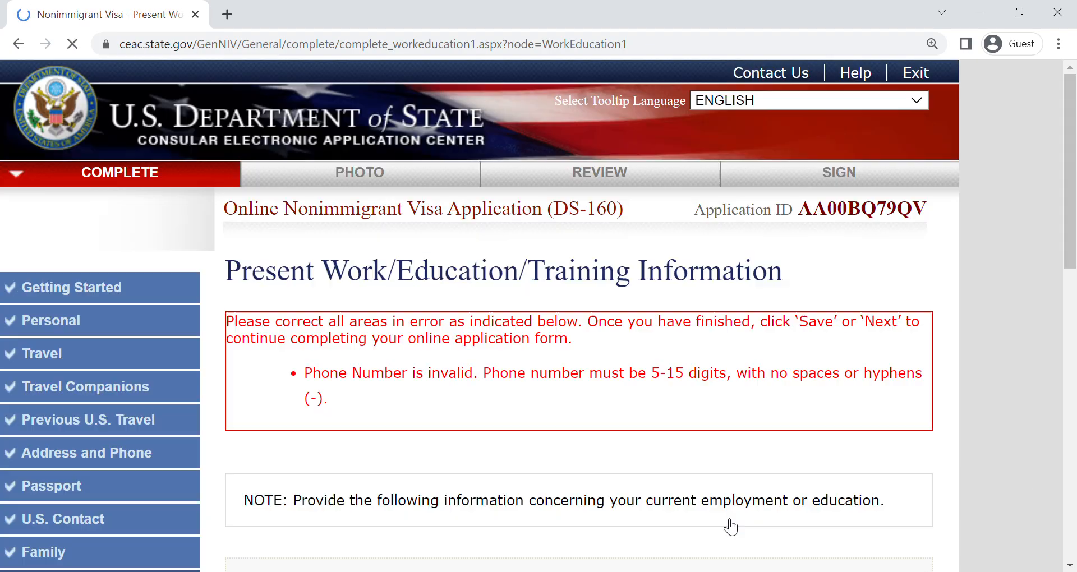
# - Remove the hyphens from the employer's phone number and continue to the previous work/education page
pyautogui.scroll(-10, 1071, 331)
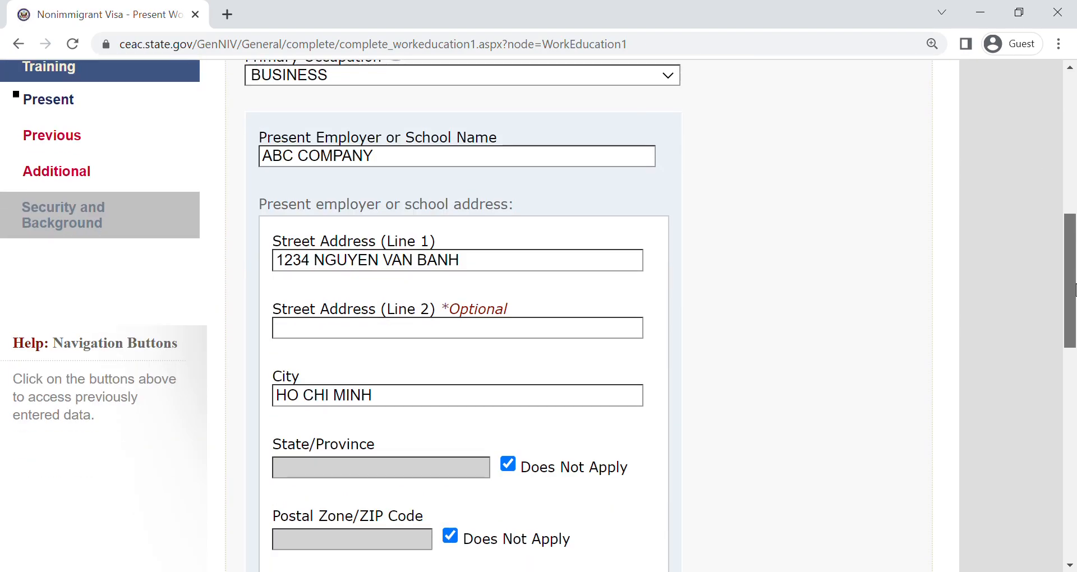
pyautogui.scroll(-2, 1070, 331)
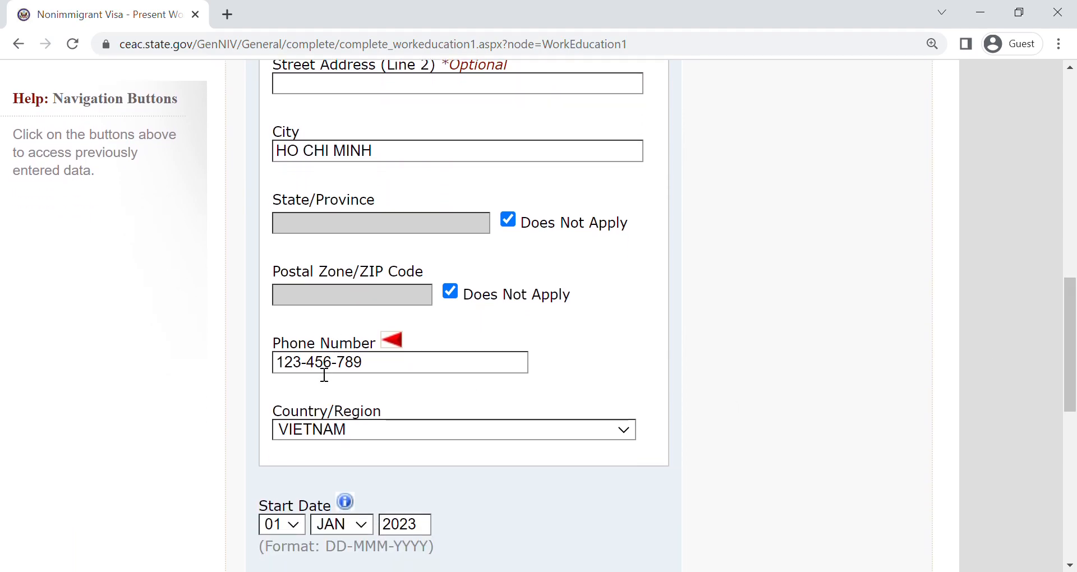
pyautogui.click(317, 373)
pyautogui.press('BackSpace')
pyautogui.press('BackSpace')
pyautogui.moveTo(1075, 347); pyautogui.dragTo(1075, 426)
pyautogui.scroll(-2, 812, 469)
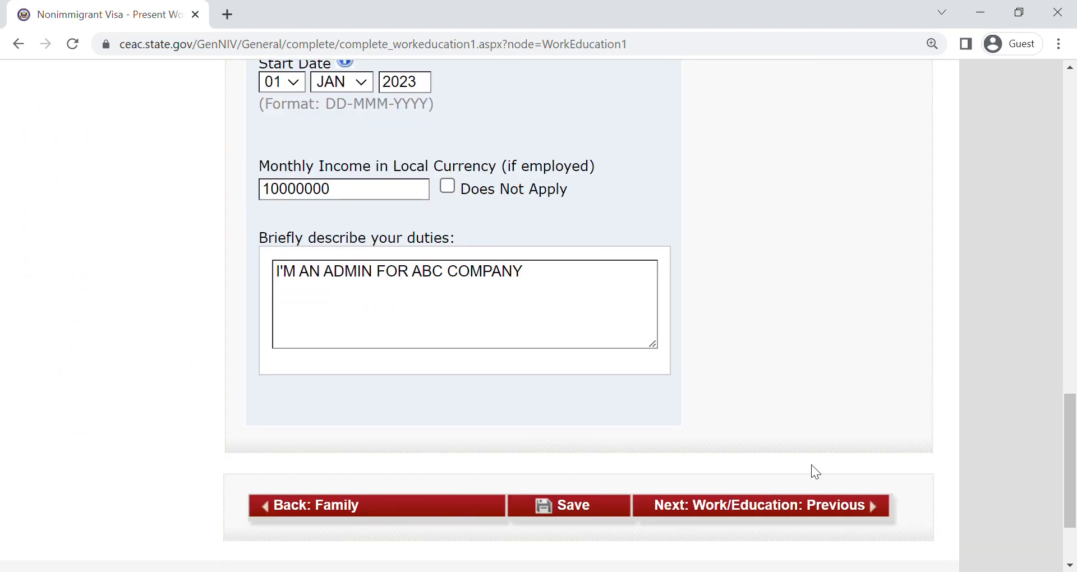
pyautogui.click(800, 512)
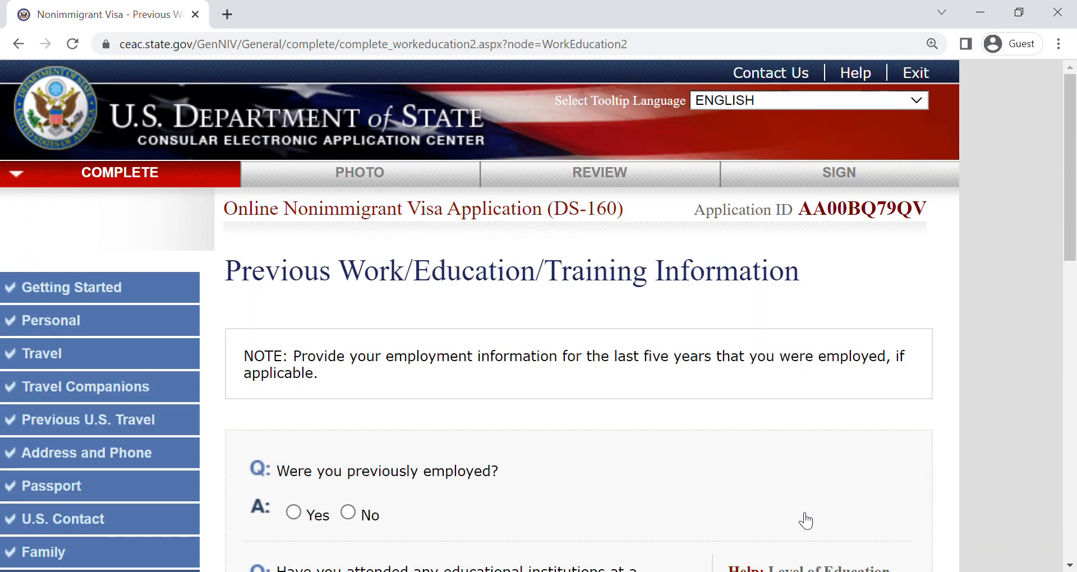
# - Answer Yes to being previously employed and look at the employer fields
pyautogui.moveTo(1073, 213); pyautogui.dragTo(1072, 324)
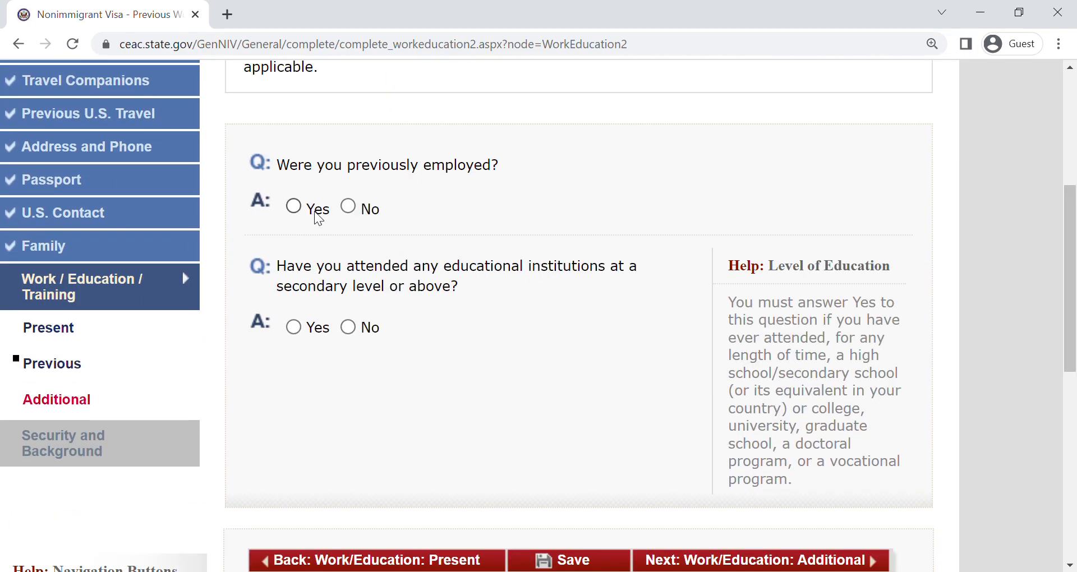
pyautogui.click(293, 206)
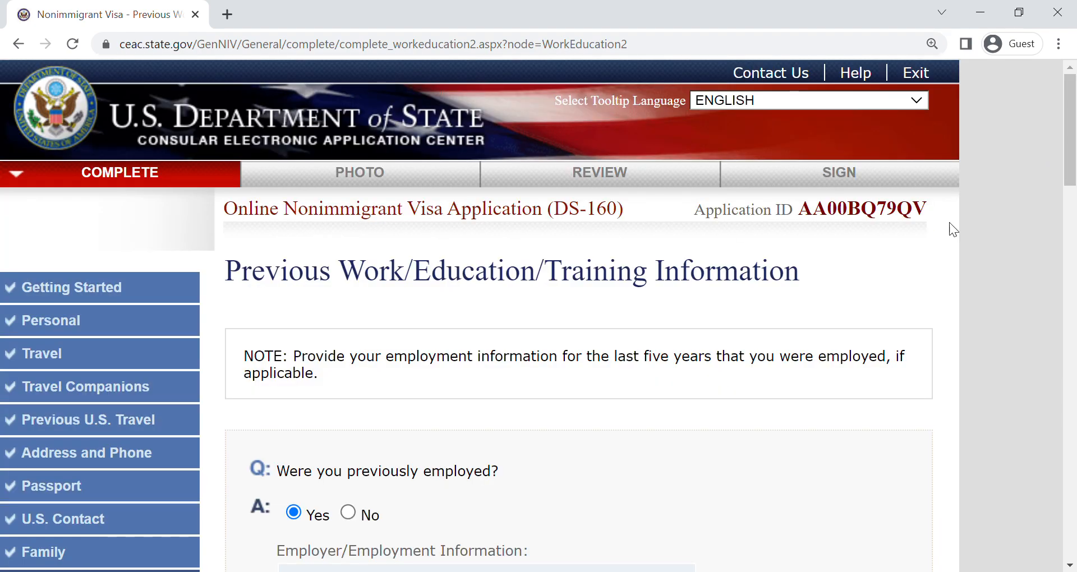
pyautogui.moveTo(1073, 136); pyautogui.dragTo(1062, 197)
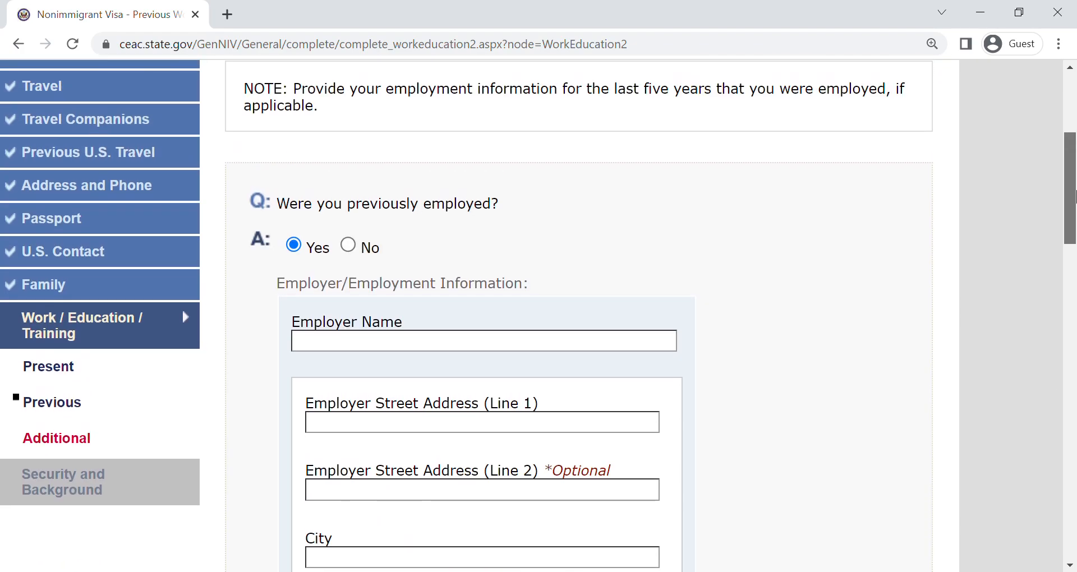
# - Answer No to being previously employed and Yes to having attended educational institutions at secondary level or above
pyautogui.click(366, 248)
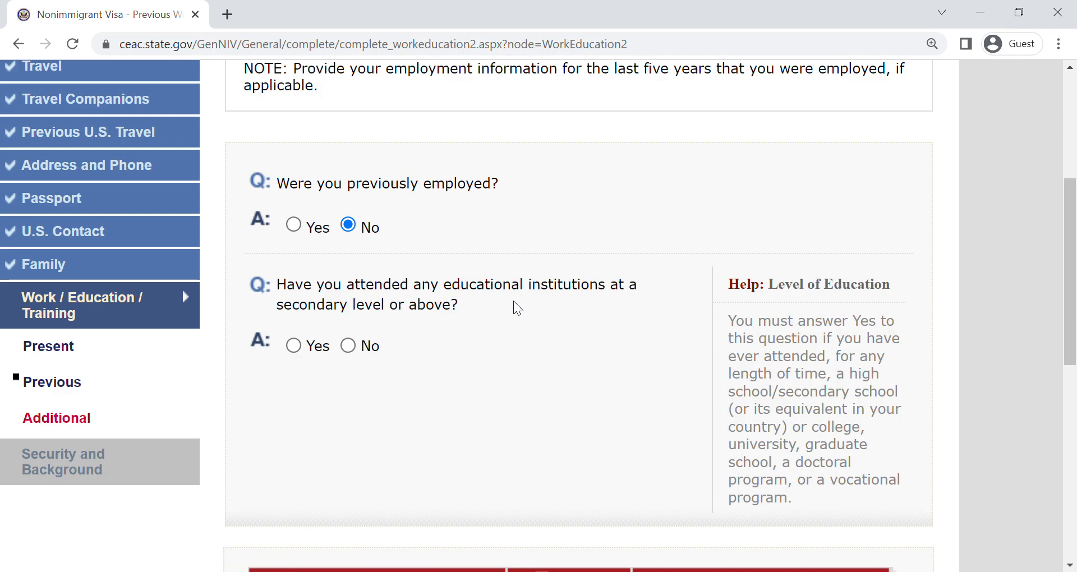
pyautogui.click(314, 343)
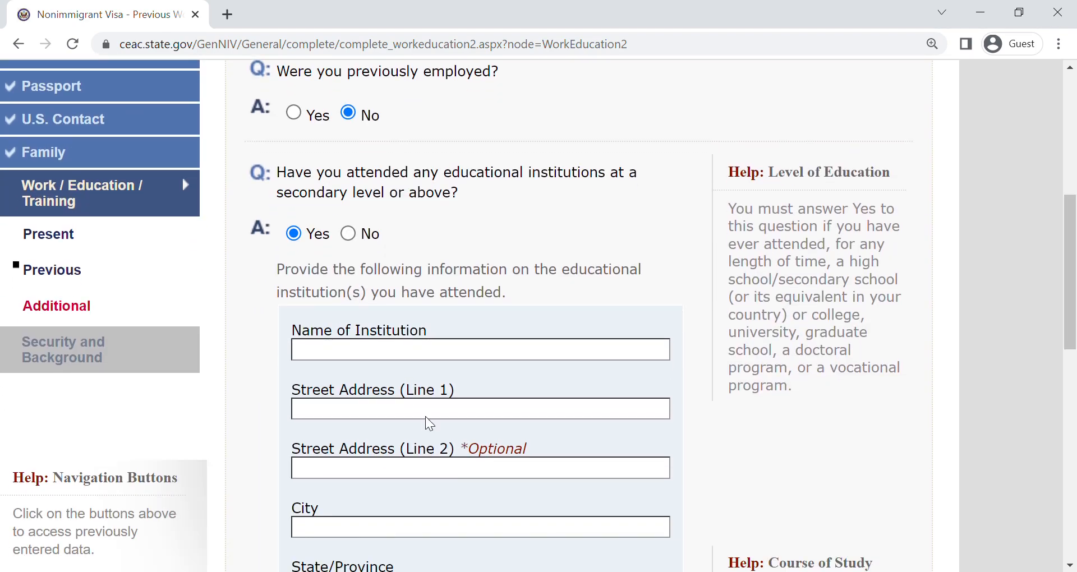
# - Enter the name of the high school attended as the institution
pyautogui.click(409, 353)
pyautogui.write('NGUYEN VAN')
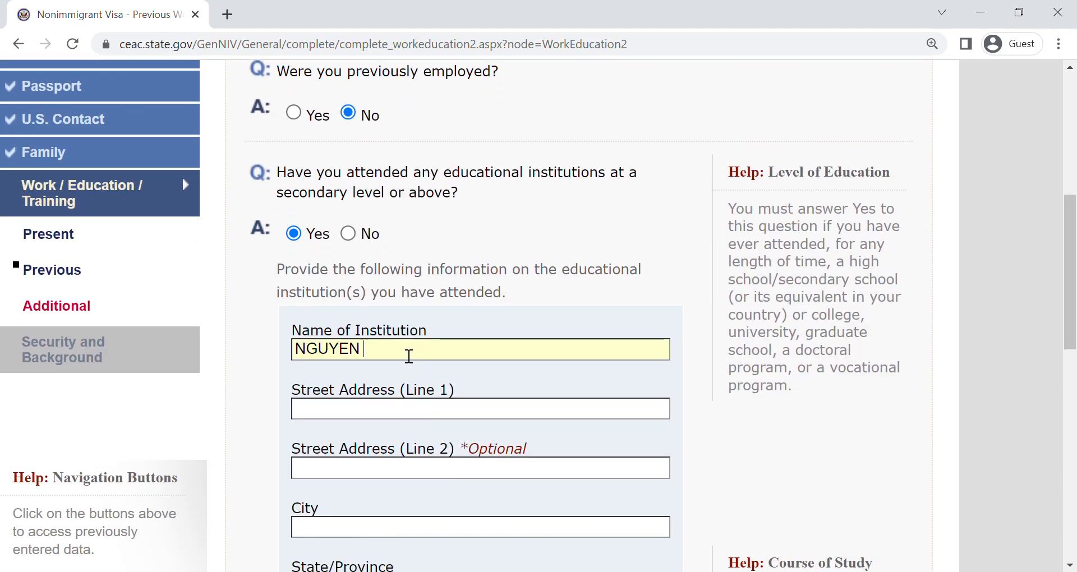
pyautogui.write('HIGH SCHOO')
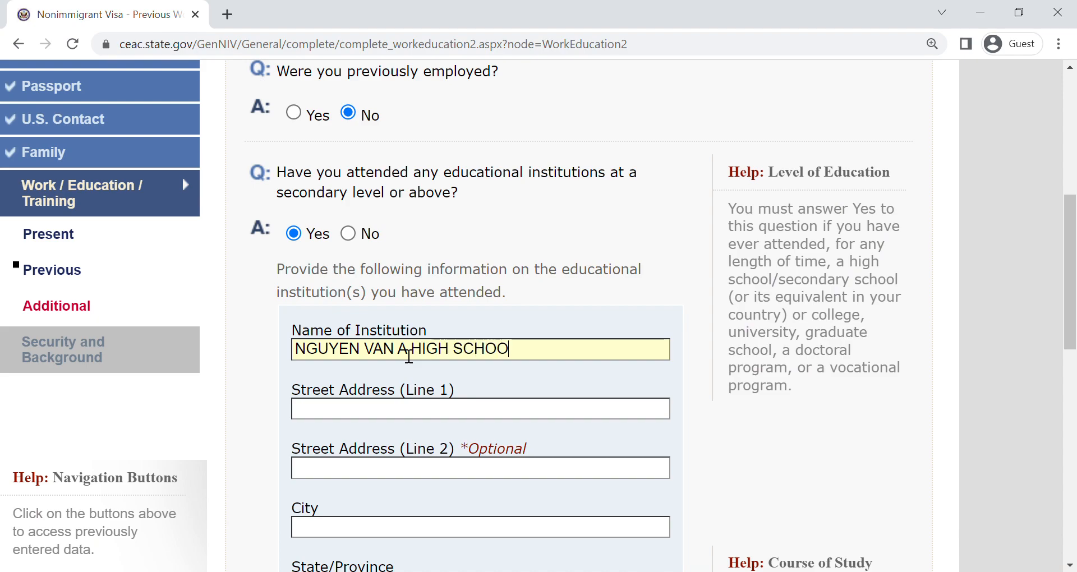
pyautogui.write('L')
pyautogui.press('Tab')
# - Enter the high school's street address and city
pyautogui.write('1234 LE VAN LOO')
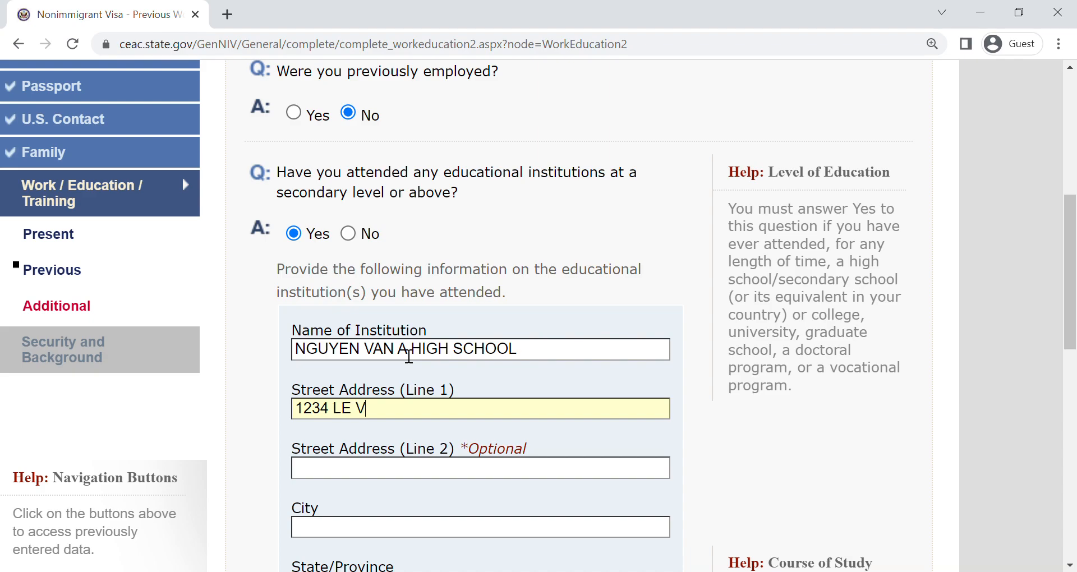
pyautogui.press('BackSpace')
pyautogui.write('I')
pyautogui.press('Tab')
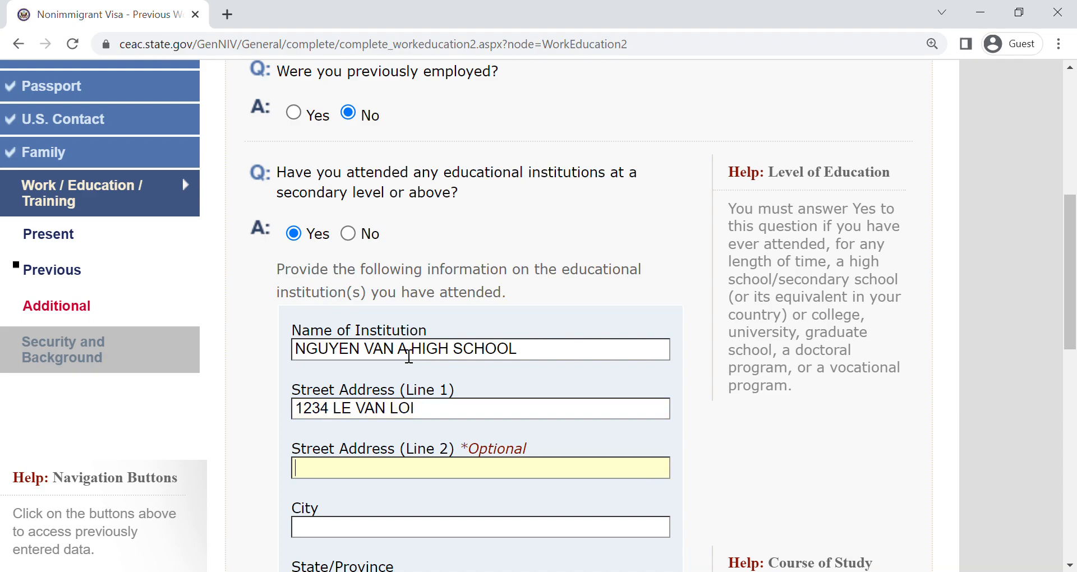
pyautogui.write('HO CHI MINH')
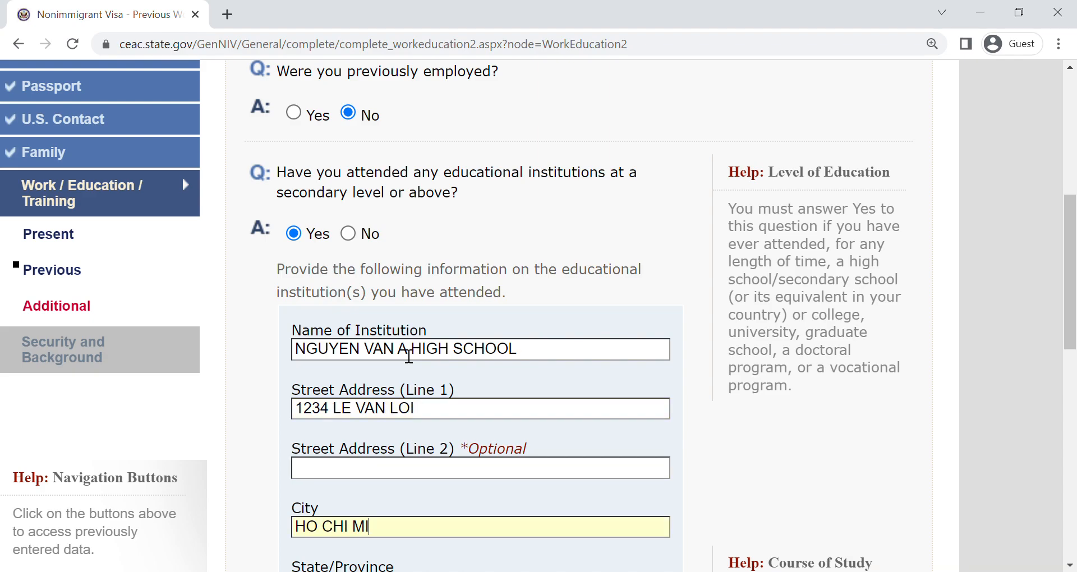
pyautogui.press('Tab')
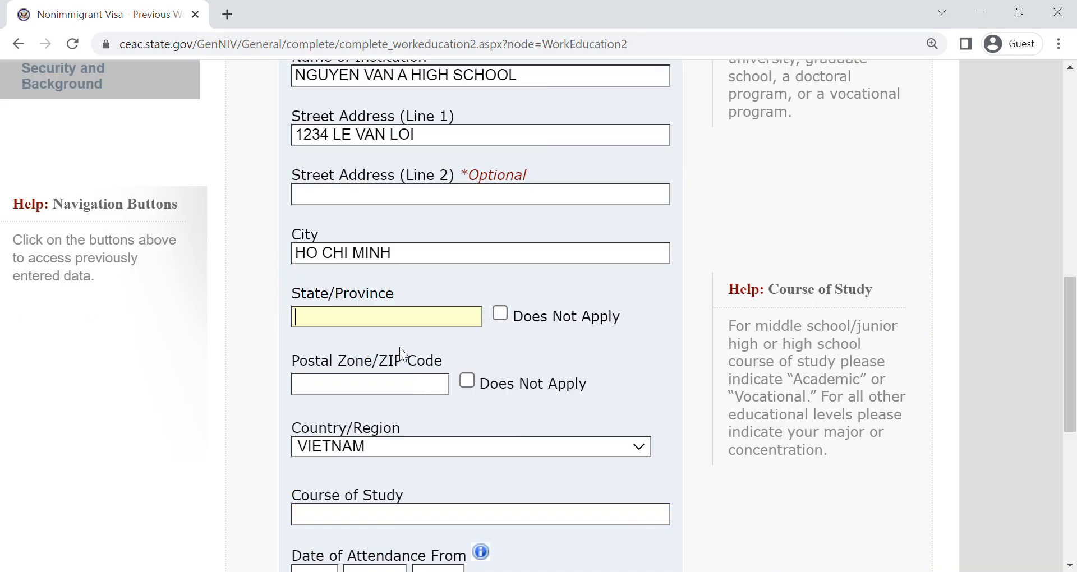
# - Mark the school's state/province and postal code as Does Not Apply, and enter ACADEMIC as the course of study
pyautogui.click(515, 318)
pyautogui.click(497, 387)
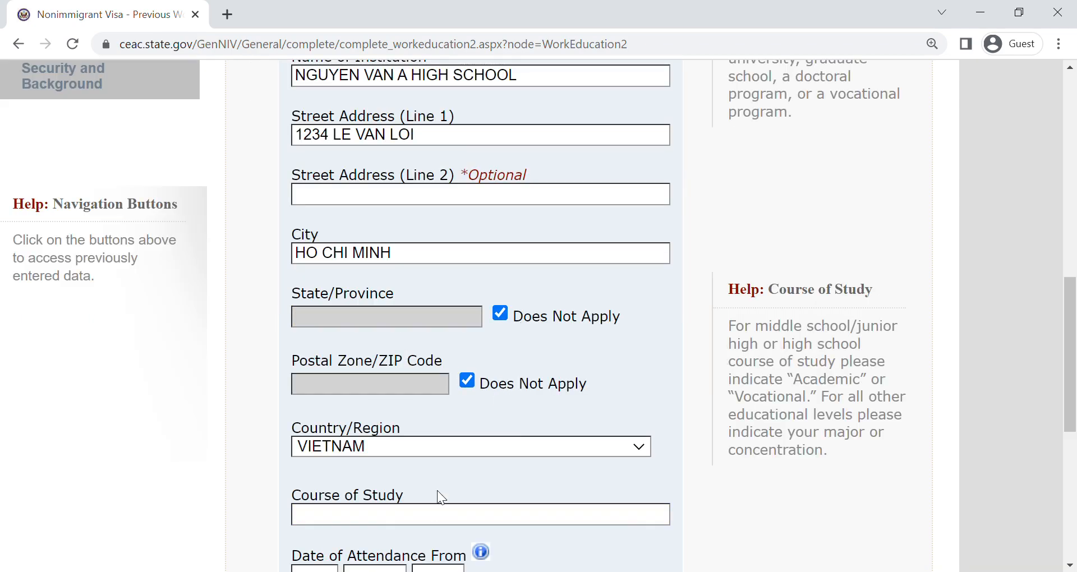
pyautogui.click(432, 527)
pyautogui.write('ACADE')
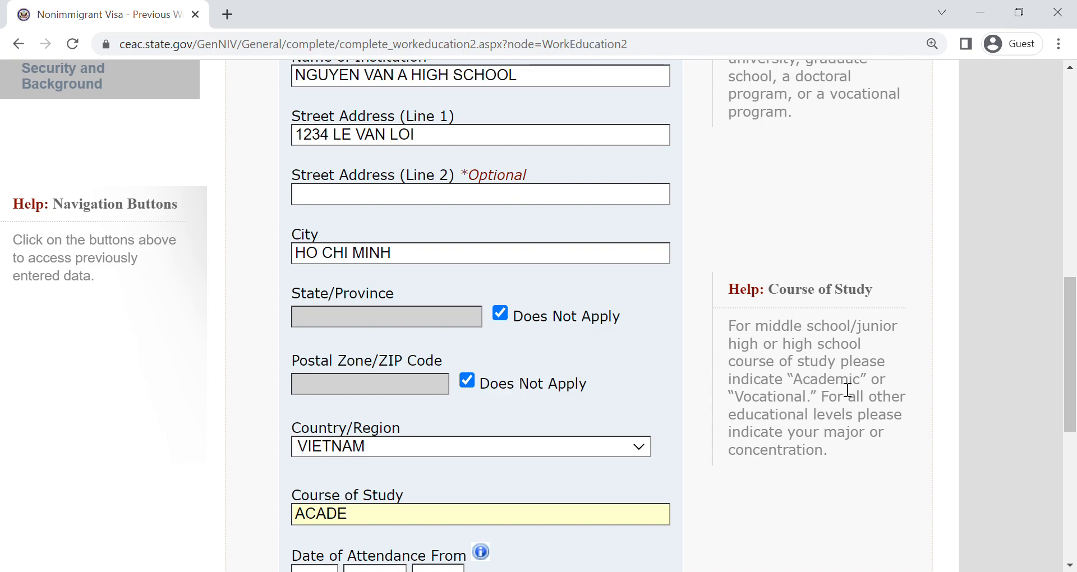
pyautogui.write('MIC')
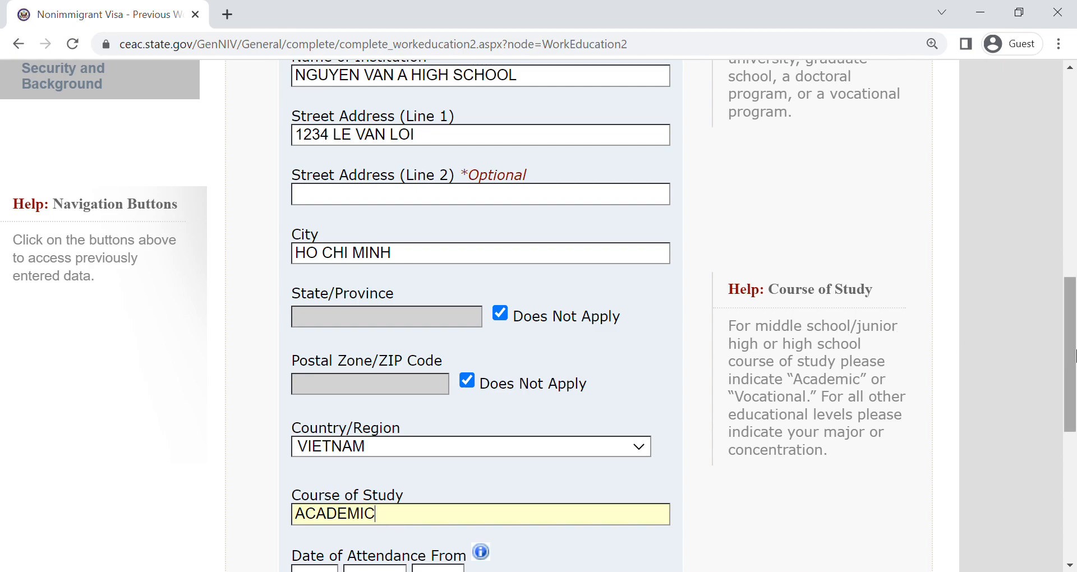
# - Set the high school's Date of Attendance From to 01-JAN-2020
pyautogui.scroll(-5, 1068, 354)
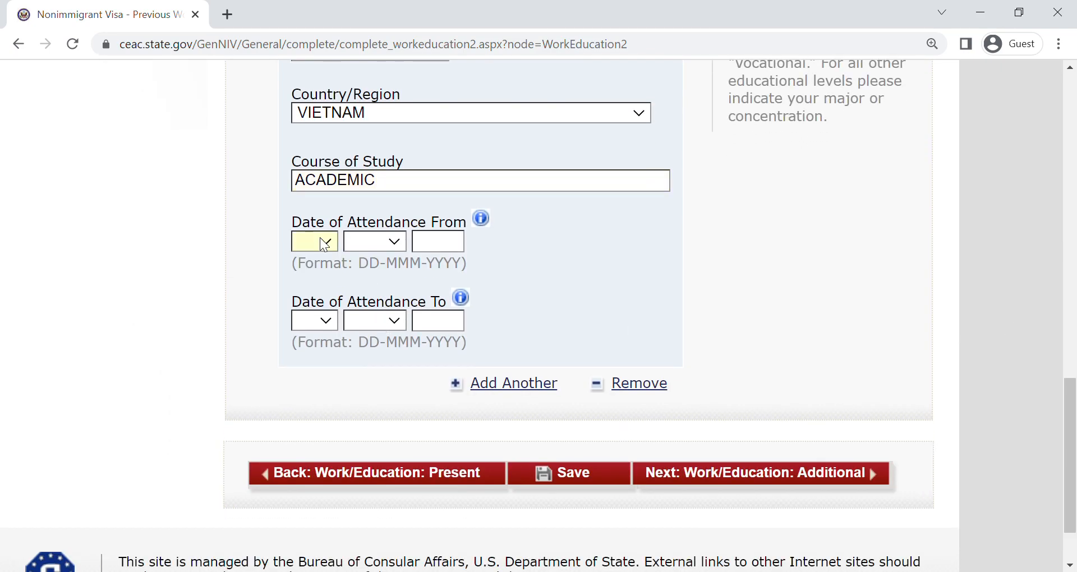
pyautogui.click(317, 278)
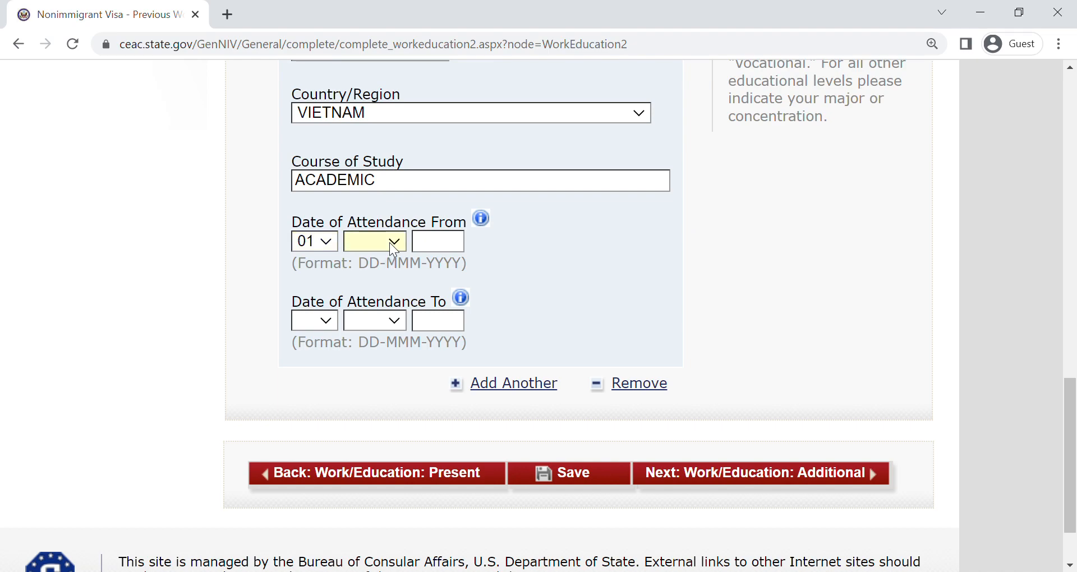
pyautogui.click(452, 247)
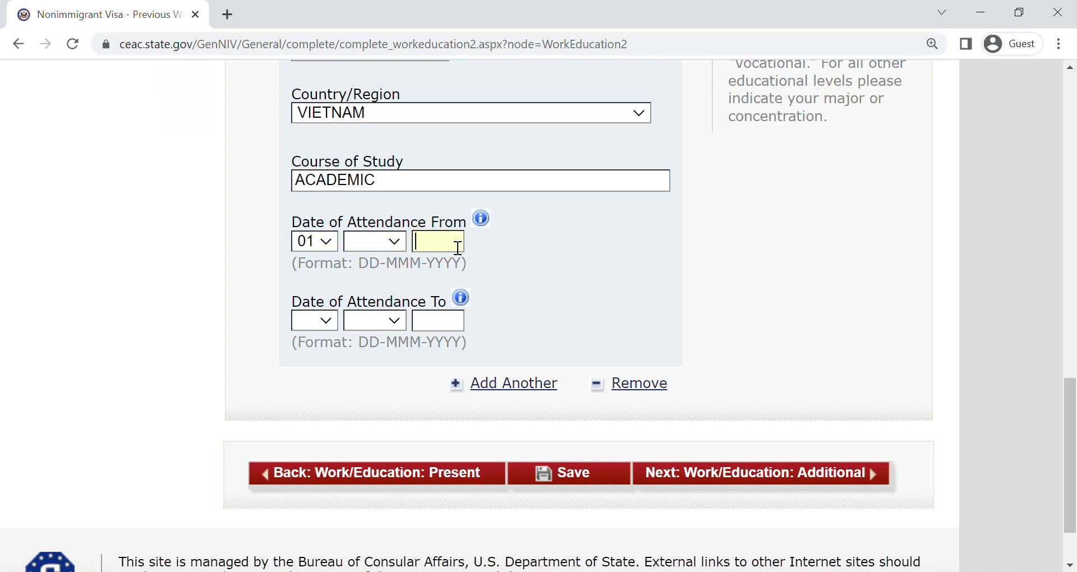
pyautogui.press('j')
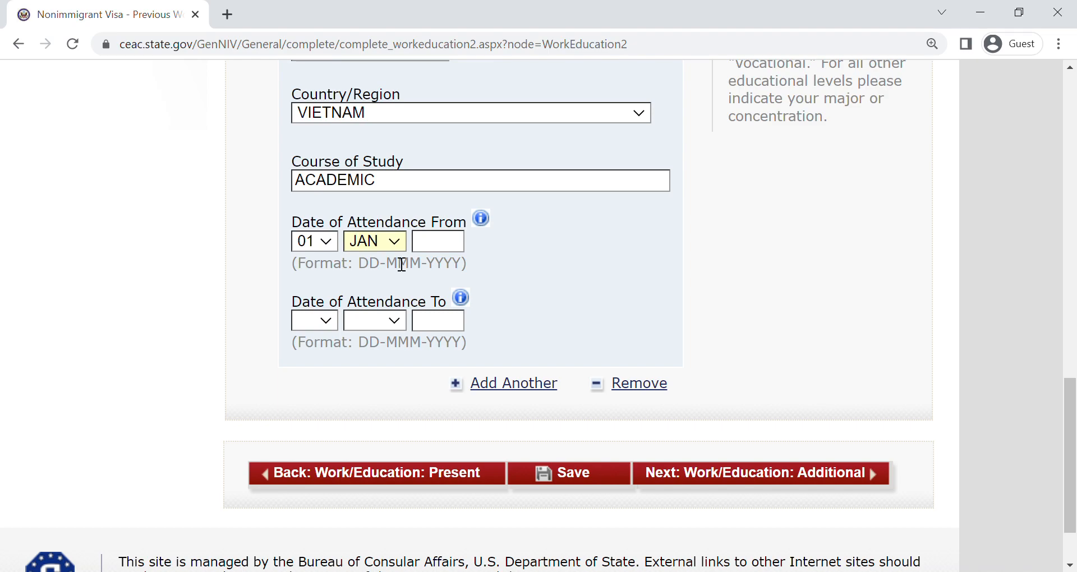
pyautogui.click(432, 247)
pyautogui.write('2020')
pyautogui.write('0j')
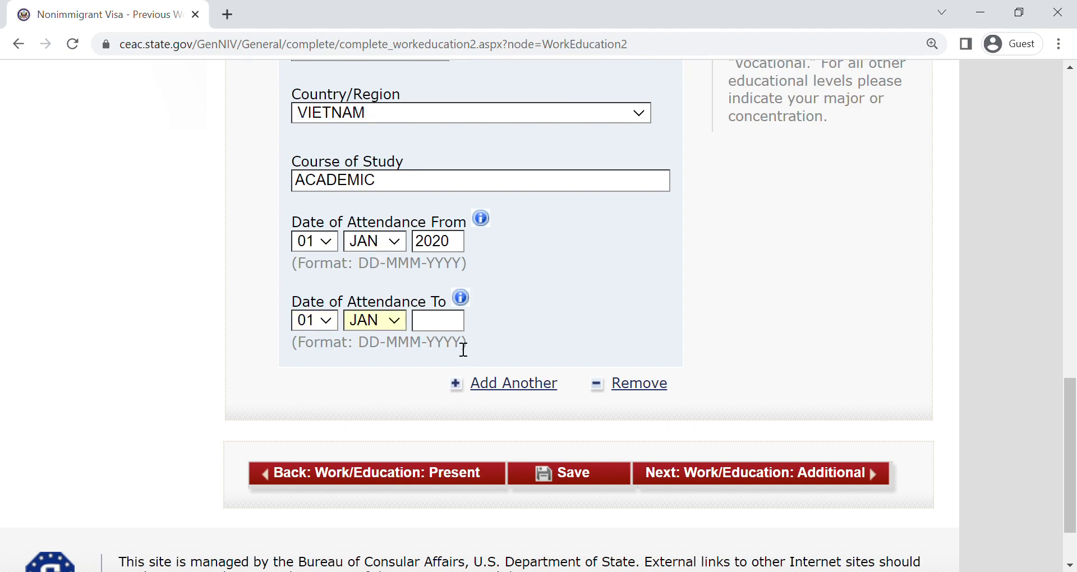
# - Set the Date of Attendance To to 01-JAN-2023 and continue to the additional work/education page
pyautogui.click(449, 325)
pyautogui.write('2023')
pyautogui.click(783, 471)
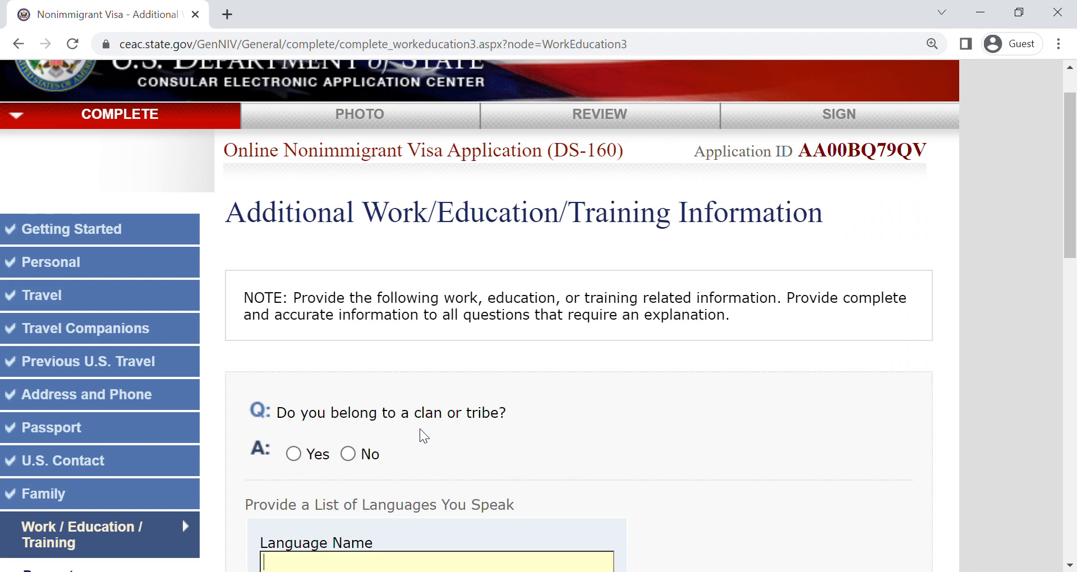
# - Answer No to belonging to a clan or tribe
pyautogui.click(295, 453)
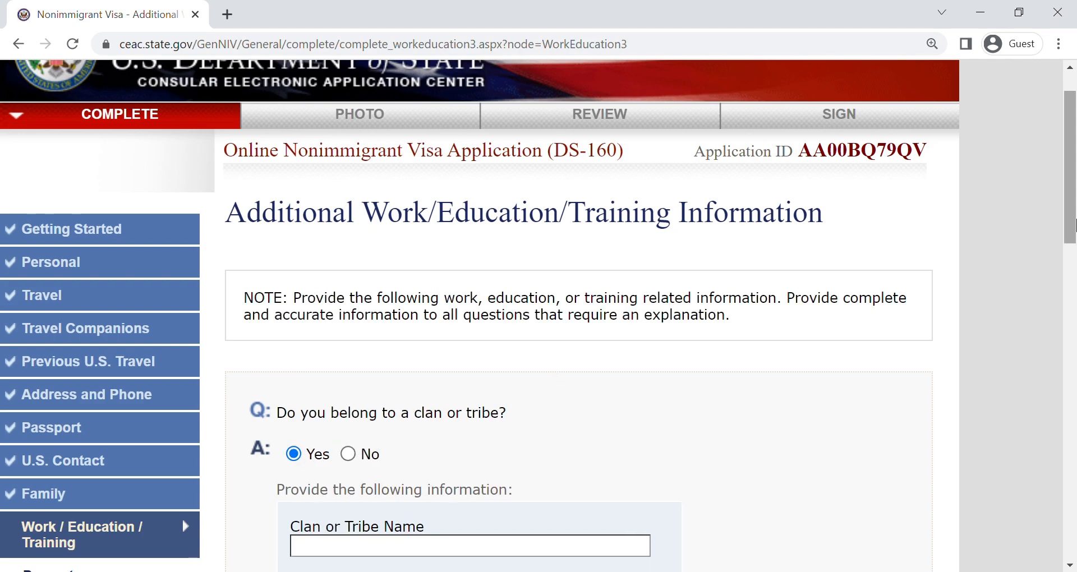
pyautogui.scroll(-3, 583, 358)
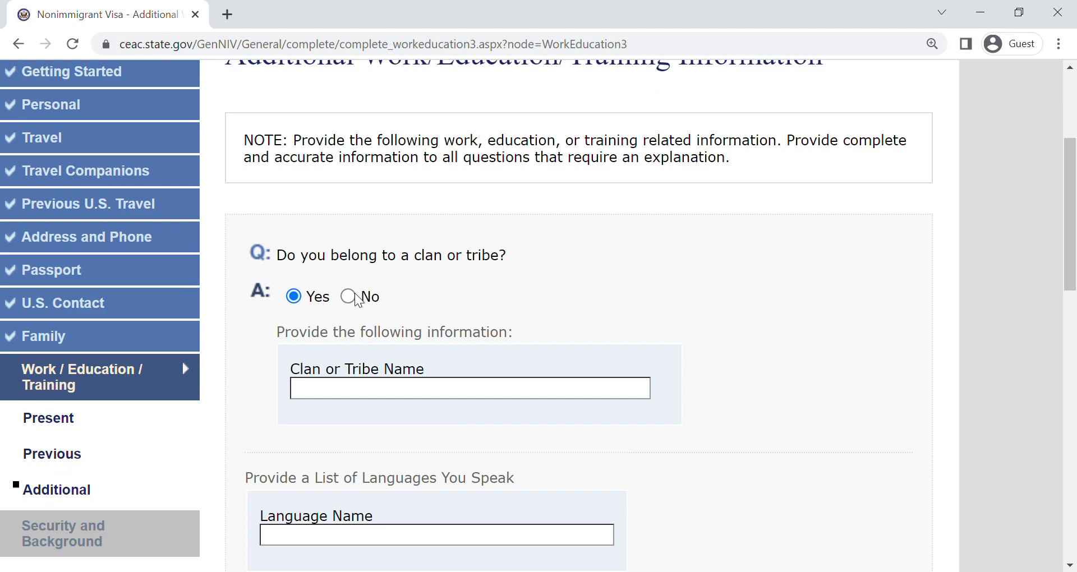
pyautogui.click(348, 296)
# - List VIETNAMESE and ENGLISH as the languages spoken
pyautogui.scroll(-2, 351, 280)
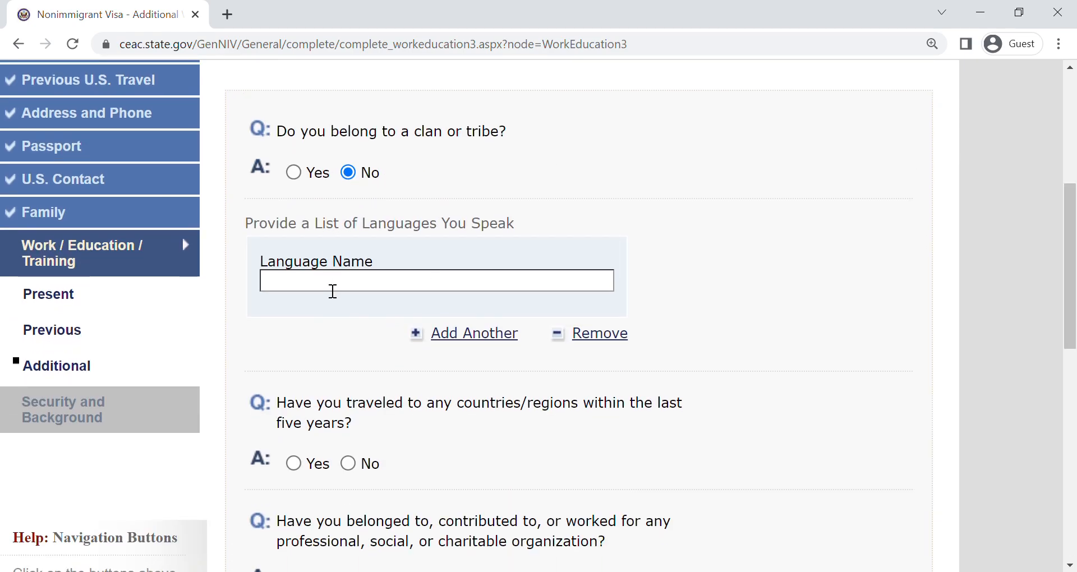
pyautogui.write('VIETNAMESE')
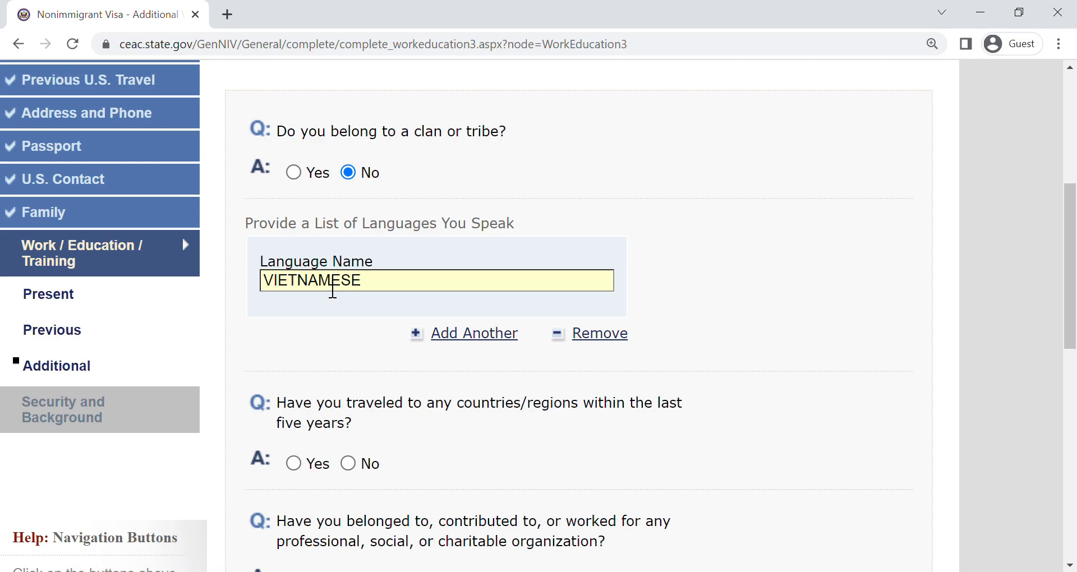
pyautogui.click(492, 335)
pyautogui.write('ENGLISH')
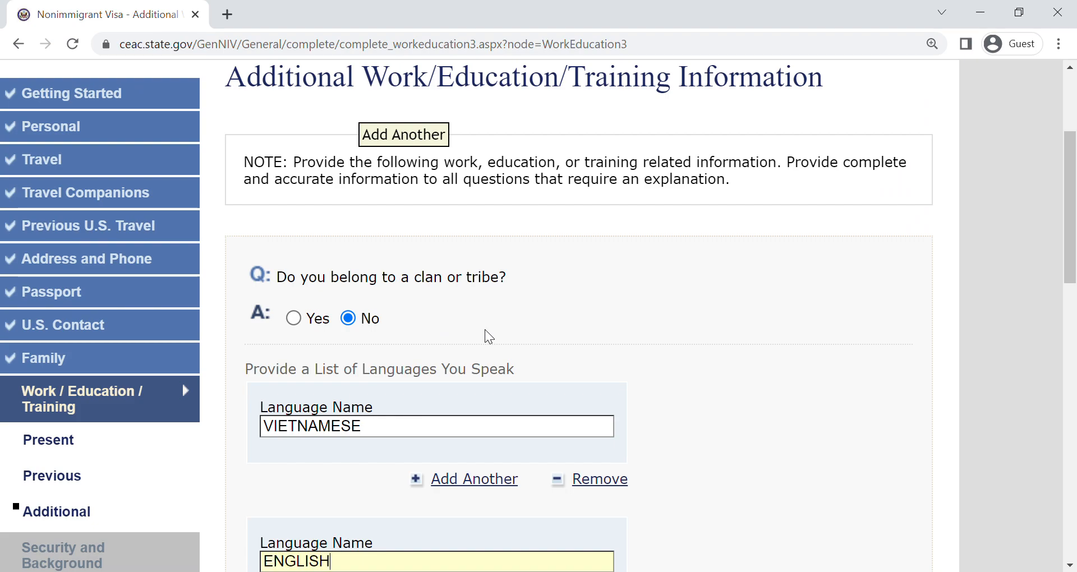
# - Answer Yes to travel within the last five years and list JAPAN and UNITED ARAB EMIRATES as countries visited
pyautogui.moveTo(1072, 185); pyautogui.dragTo(1071, 279)
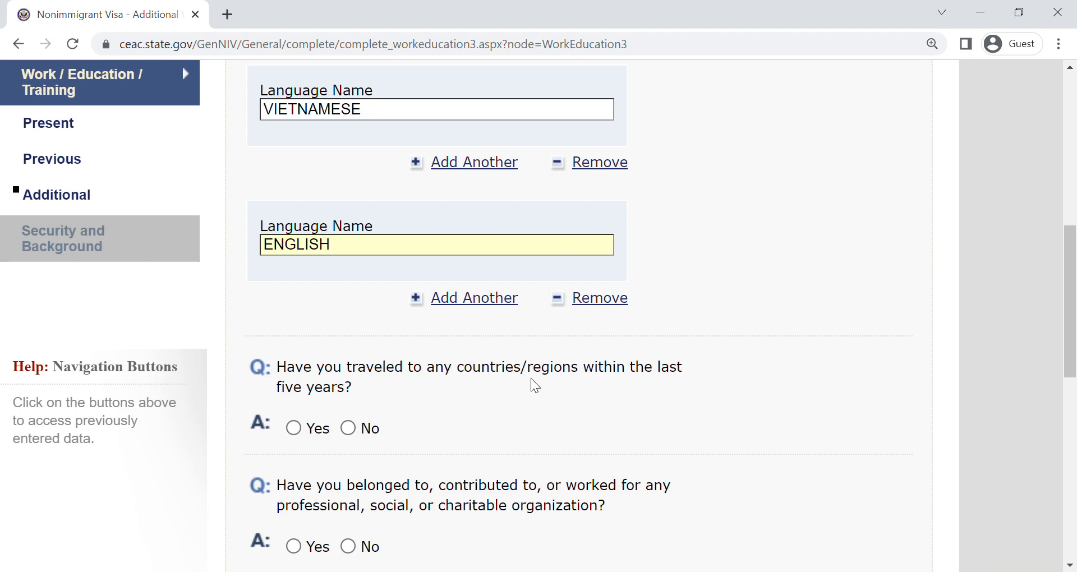
pyautogui.click(318, 431)
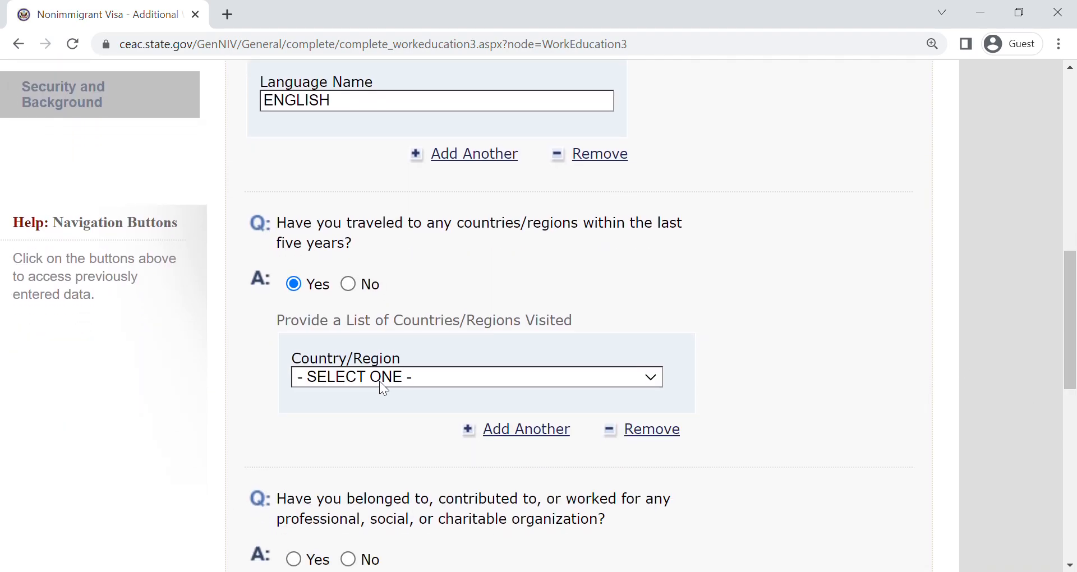
pyautogui.click(378, 91)
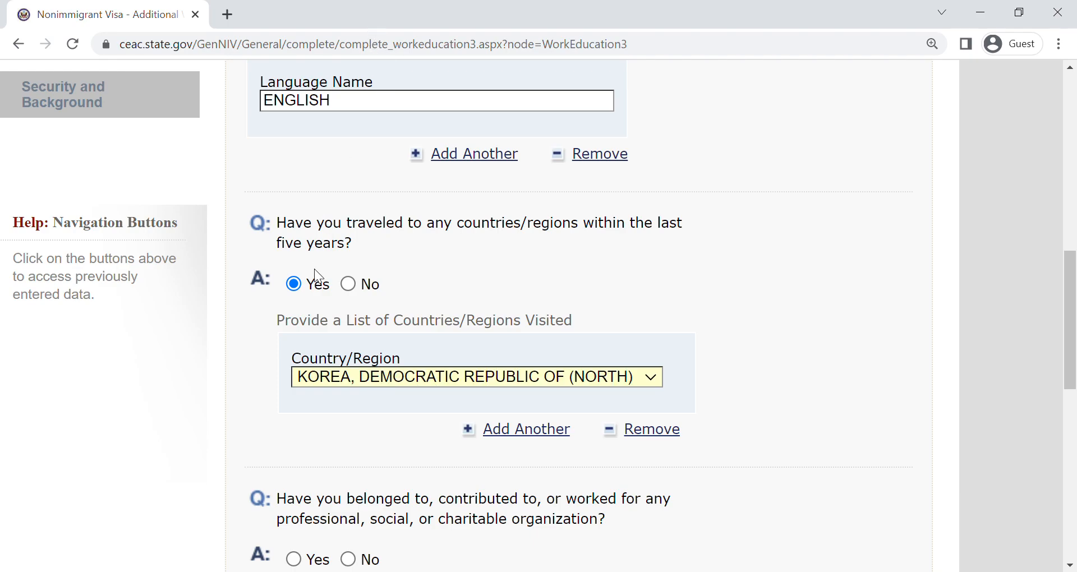
pyautogui.write('japan')
pyautogui.click(539, 431)
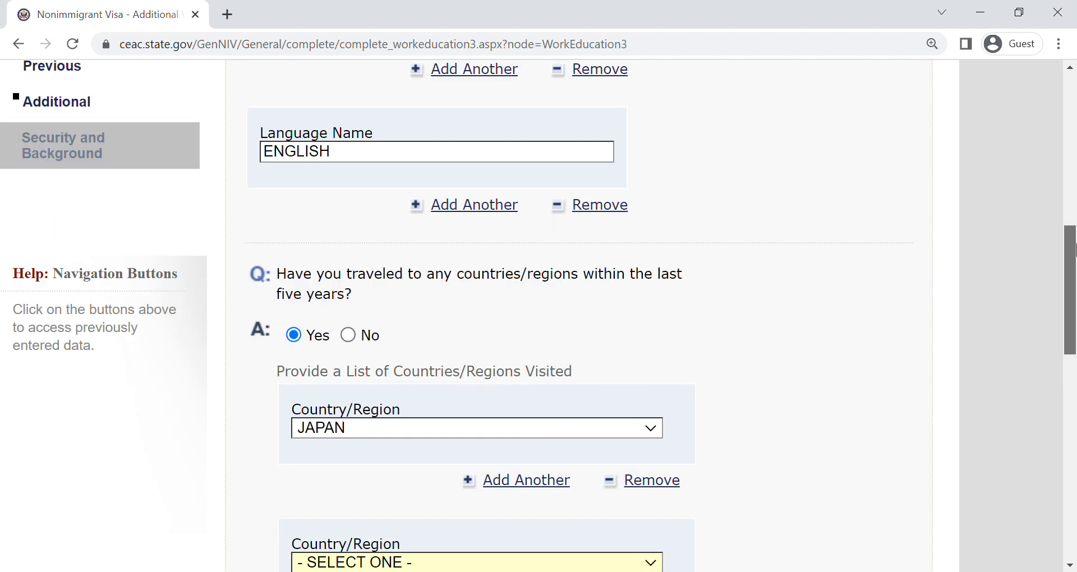
pyautogui.scroll(-4, 459, 301)
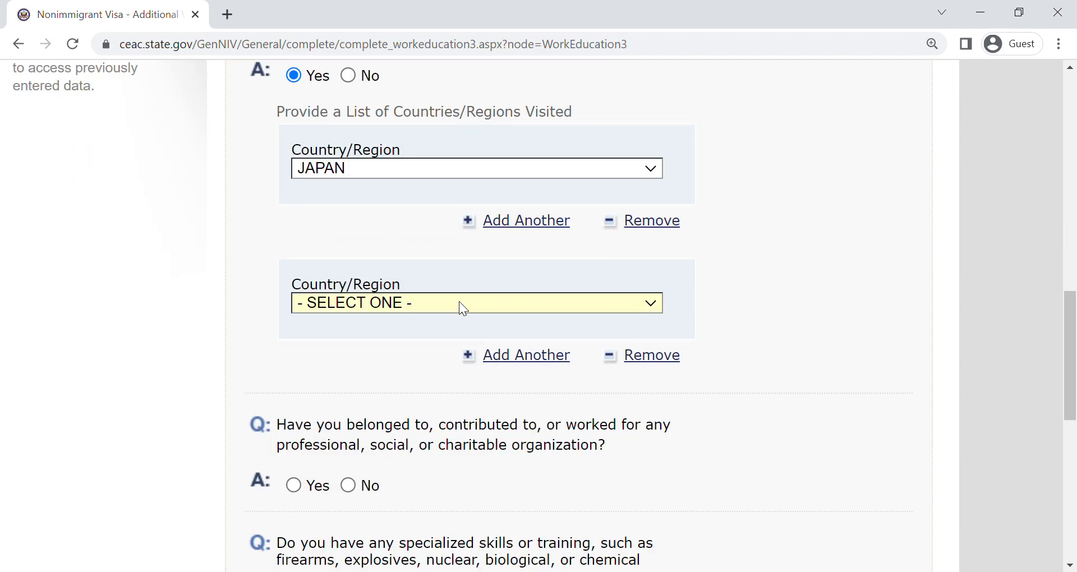
pyautogui.write('un')
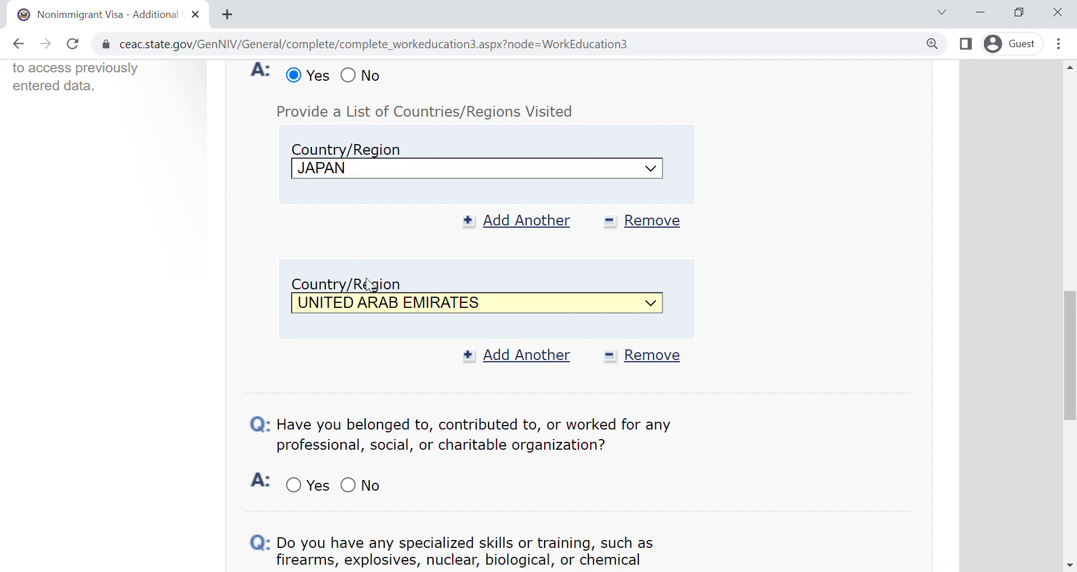
# - Answer No to the questions on organization involvement, specialized skills or training, and military service
pyautogui.moveTo(1072, 337); pyautogui.dragTo(1073, 406)
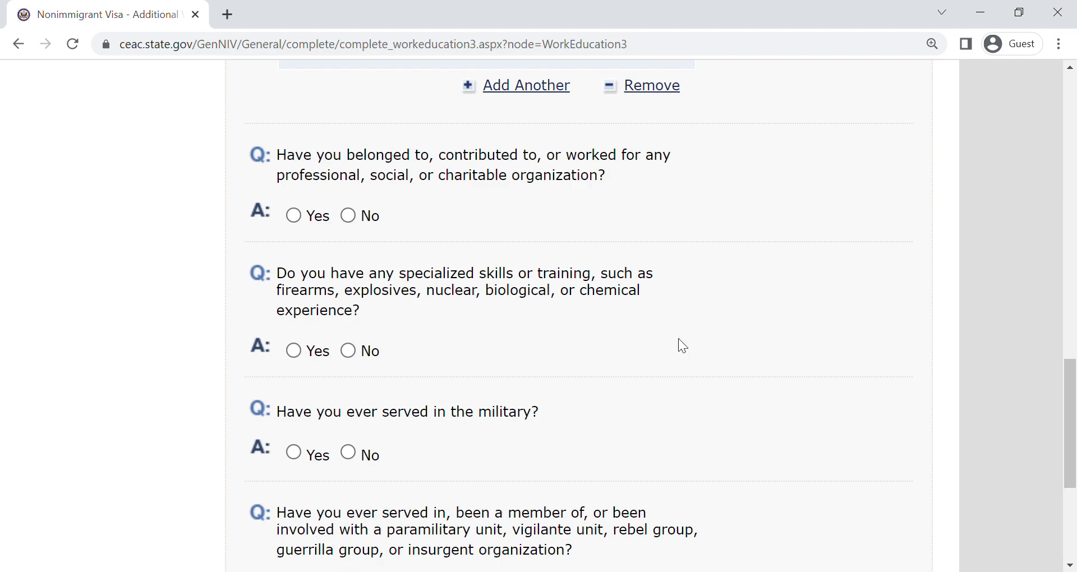
pyautogui.click(349, 216)
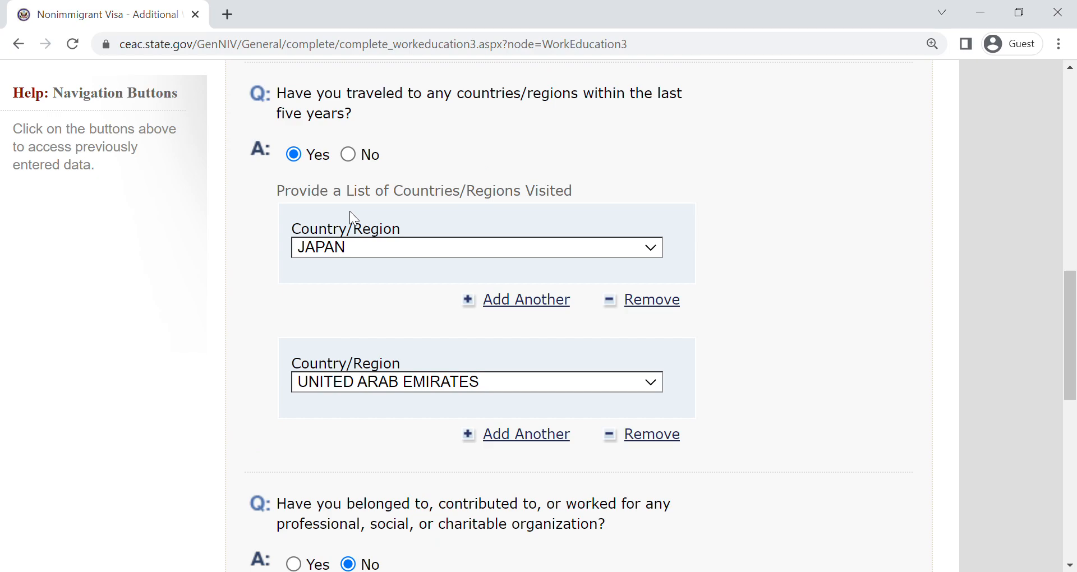
pyautogui.moveTo(1069, 293); pyautogui.dragTo(1070, 396)
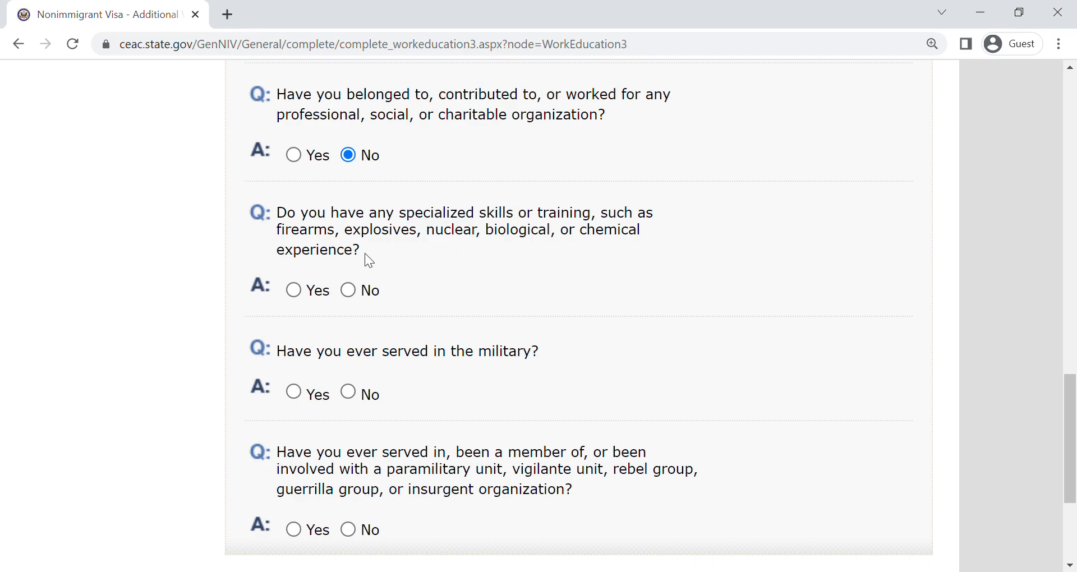
pyautogui.click(348, 290)
pyautogui.click(348, 391)
pyautogui.scroll(3, 1075, 303)
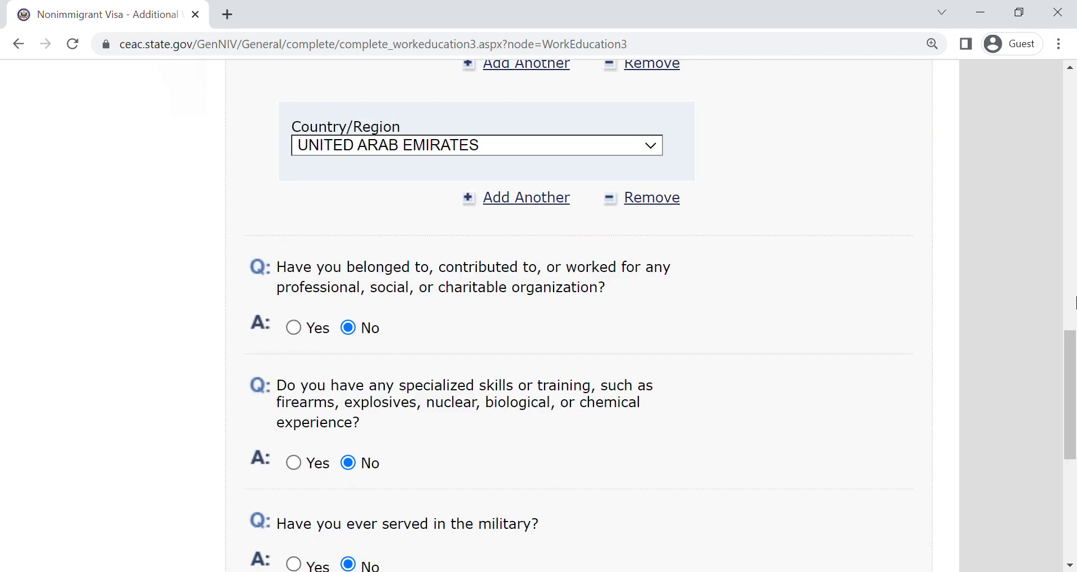
pyautogui.moveTo(1071, 385); pyautogui.dragTo(1072, 457)
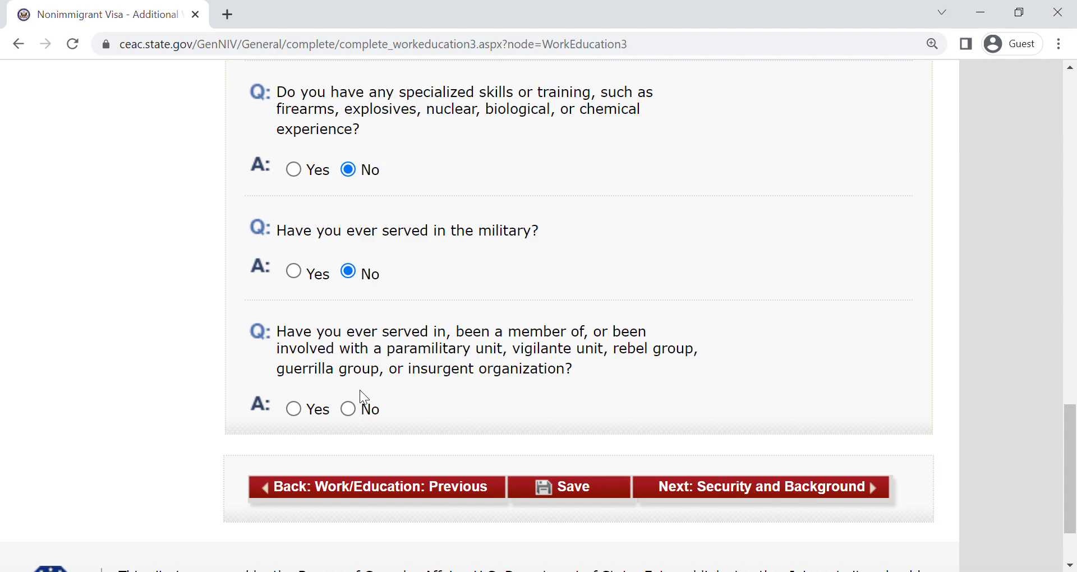
# - Answer No to involvement with a paramilitary, rebel or insurgent group and continue to Security and Background Part 1
pyautogui.click(343, 409)
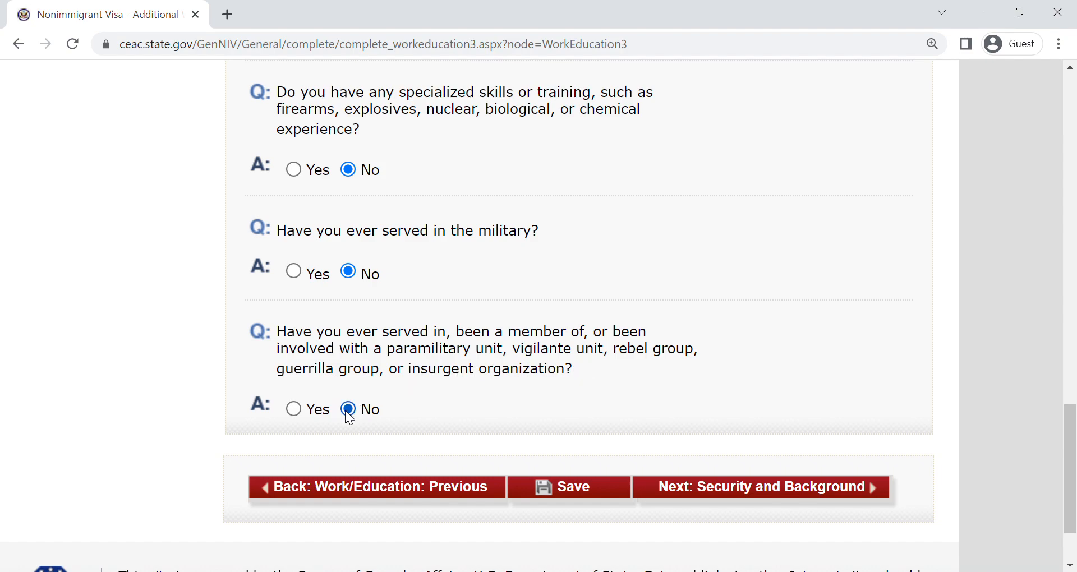
pyautogui.click(852, 488)
# - Answer No to the communicable disease, mental or physical disorder, and drug abuse questions, and continue to Security and Background Part 2
pyautogui.scroll(-4, 1074, 223)
pyautogui.scroll(-4, 1074, 223)
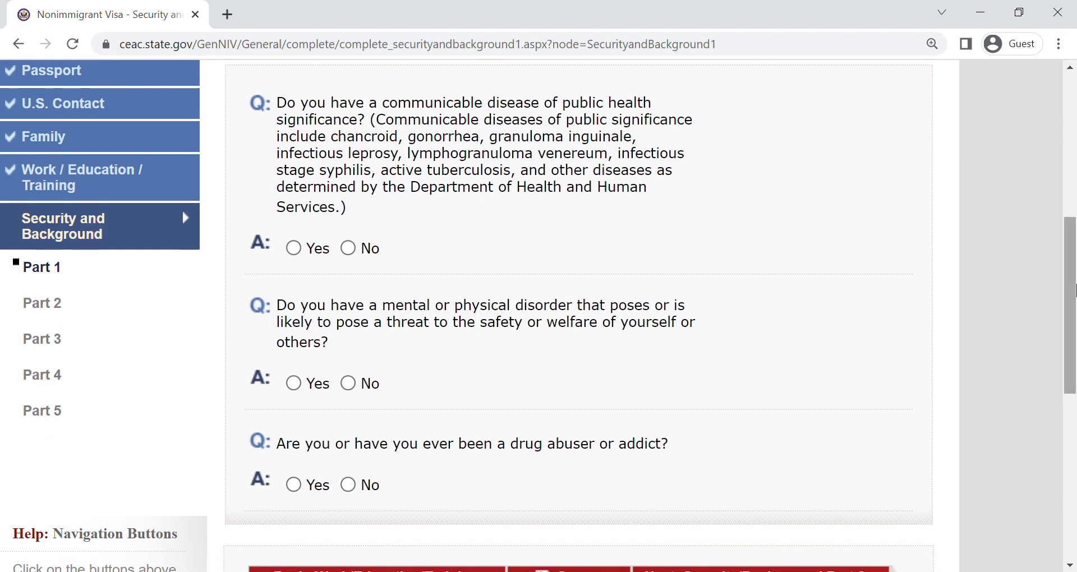
pyautogui.click(348, 248)
pyautogui.click(348, 383)
pyautogui.click(348, 485)
pyautogui.moveTo(1071, 332); pyautogui.dragTo(1071, 404)
pyautogui.click(719, 377)
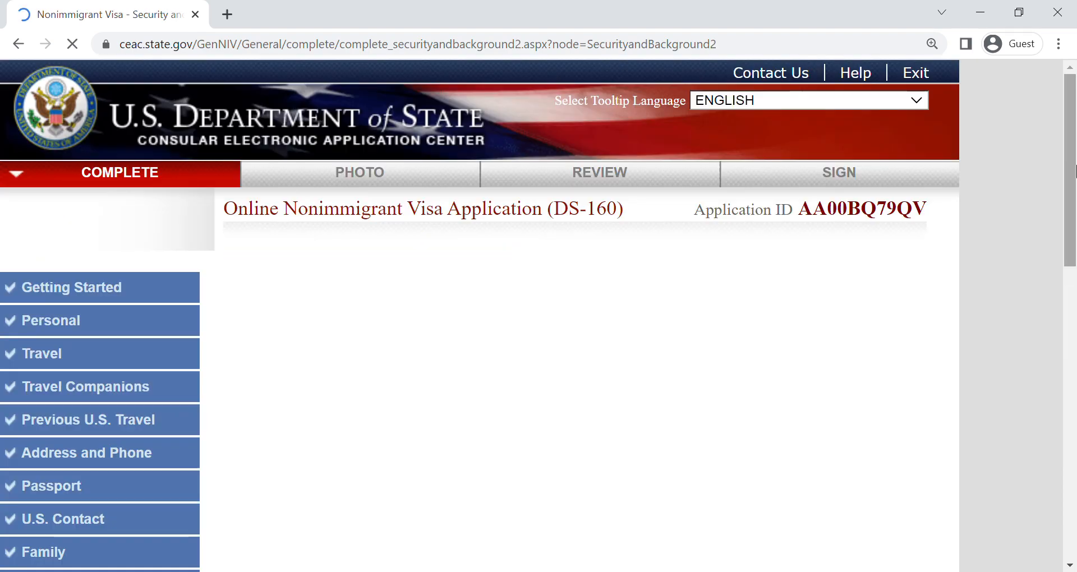
# - Answer No to the questions on arrests or convictions, controlled substance violations, and prostitution or commercialized vice
pyautogui.moveTo(1075, 171); pyautogui.dragTo(1075, 275)
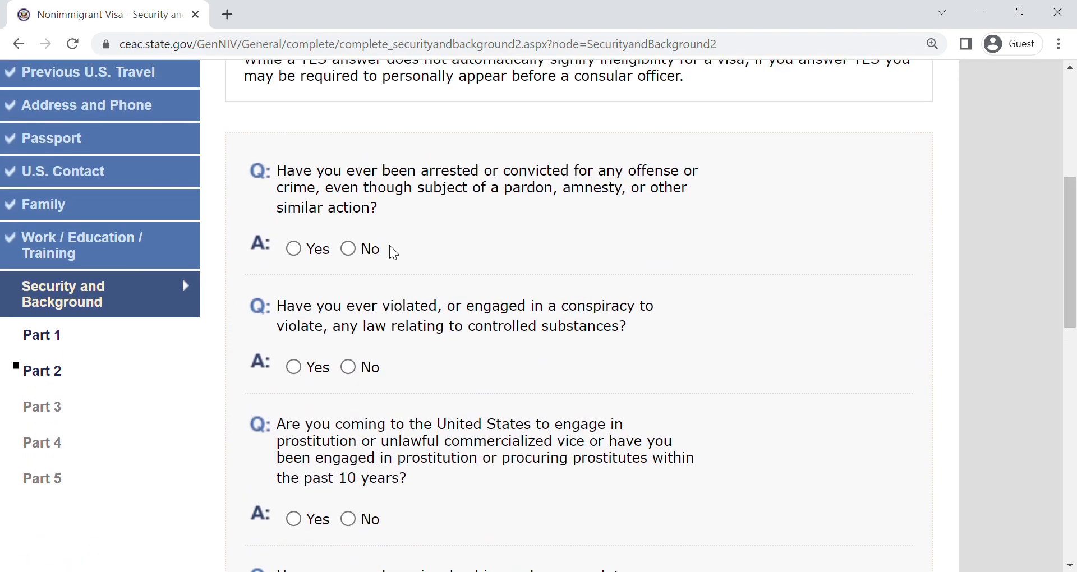
pyautogui.click(347, 249)
pyautogui.click(348, 366)
pyautogui.click(349, 518)
# - Answer No to the money laundering question and the three human trafficking questions, and continue to Security and Background Part 3
pyautogui.moveTo(1075, 263); pyautogui.dragTo(1075, 406)
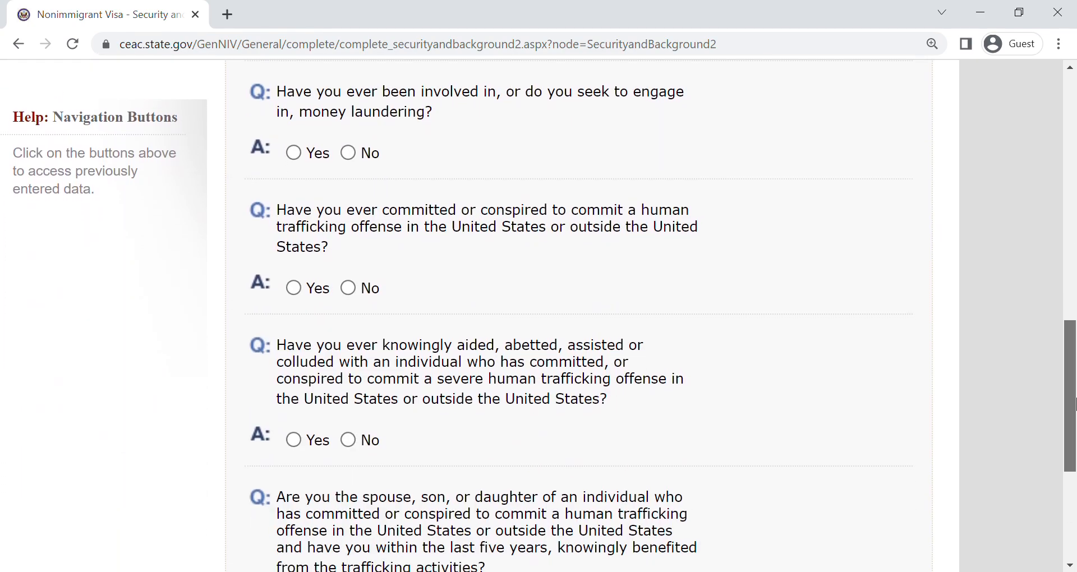
pyautogui.click(350, 153)
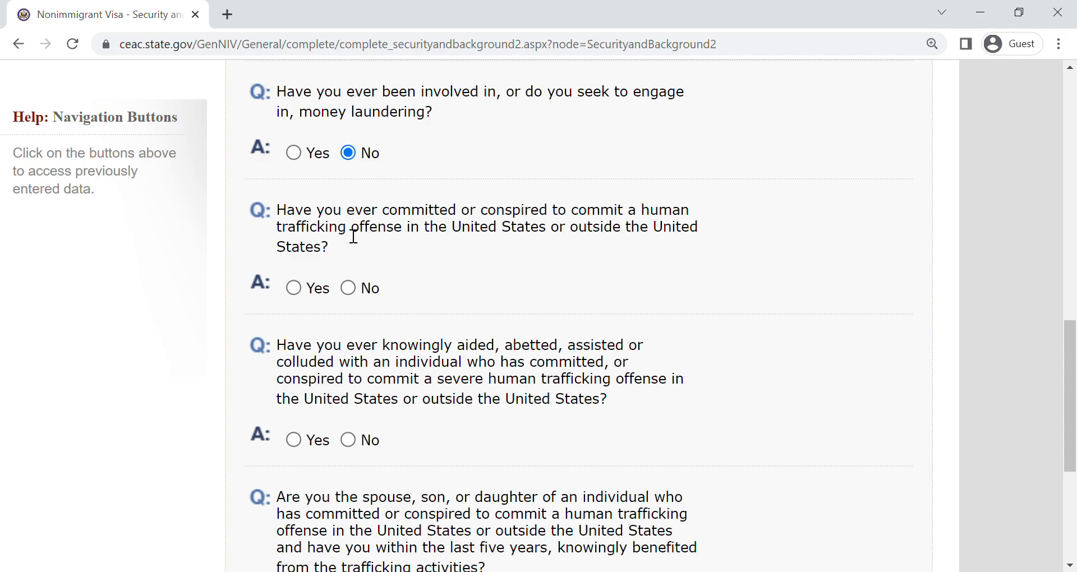
pyautogui.click(349, 288)
pyautogui.click(361, 438)
pyautogui.moveTo(1075, 380); pyautogui.dragTo(1072, 468)
pyautogui.click(349, 495)
pyautogui.click(745, 492)
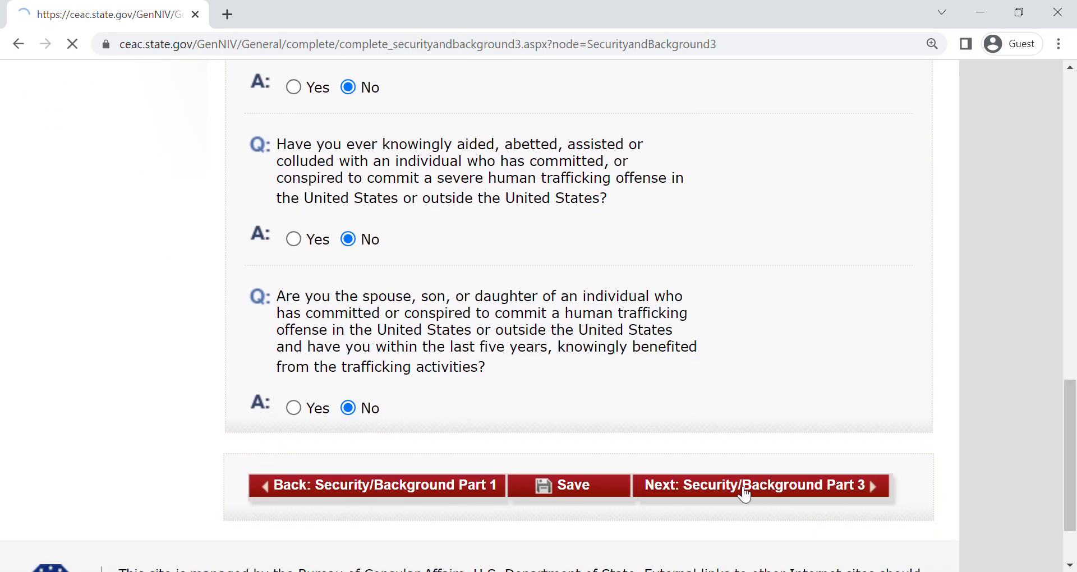
# - Answer No to the first Part 3 question and to the questions on terrorist activity, support, membership, family ties and genocide
pyautogui.moveTo(1075, 177); pyautogui.dragTo(1074, 274)
pyautogui.click(348, 148)
pyautogui.moveTo(1075, 198)
pyautogui.mouseDown()
pyautogui.moveTo(1075, 172)
pyautogui.moveTo(1075, 219)
pyautogui.mouseUp()
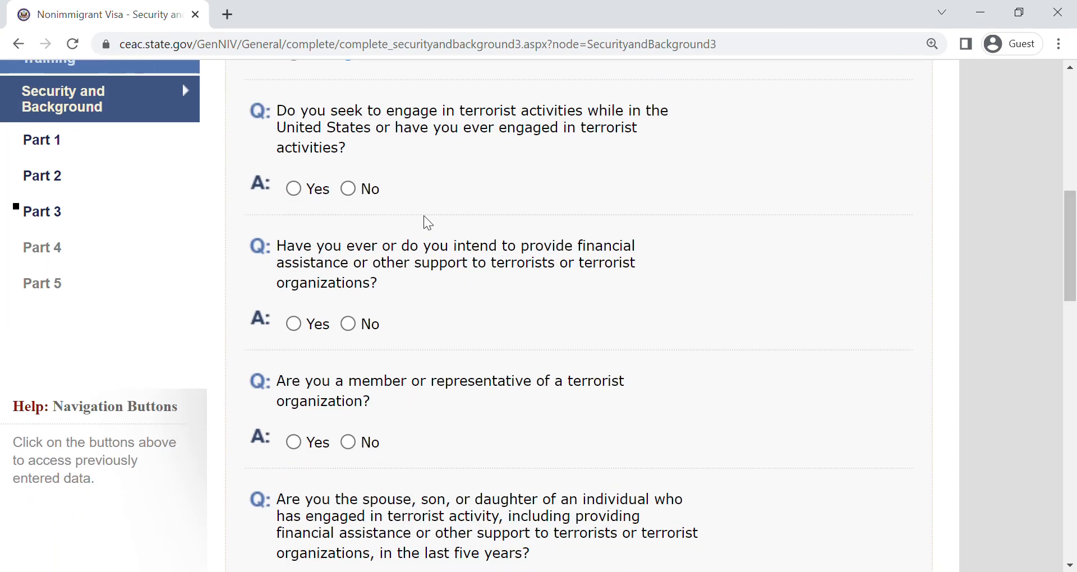
pyautogui.click(350, 189)
pyautogui.click(350, 324)
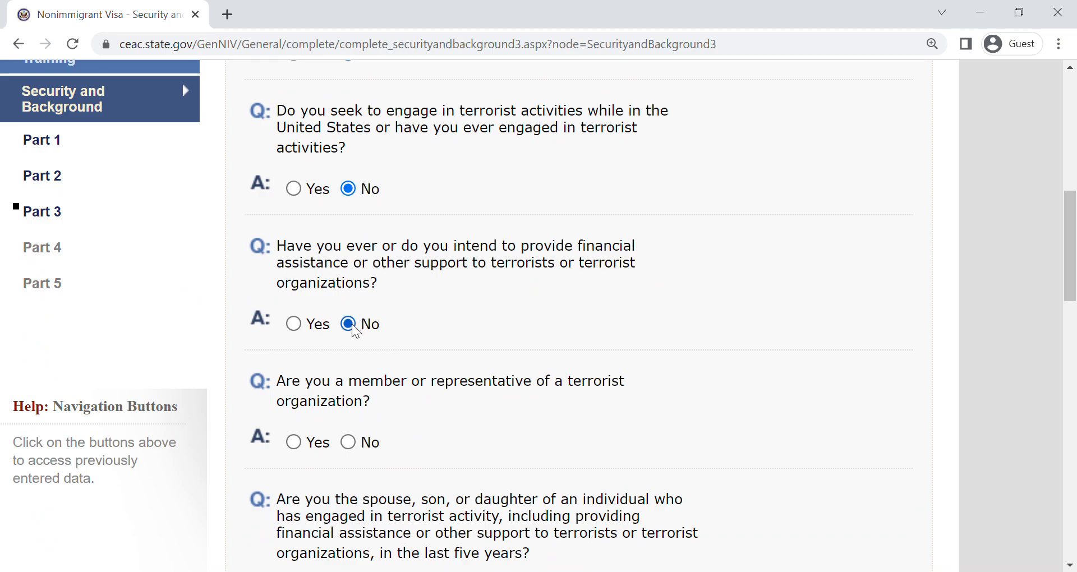
pyautogui.click(349, 442)
pyautogui.scroll(-8, 741, 371)
pyautogui.scroll(3, 742, 371)
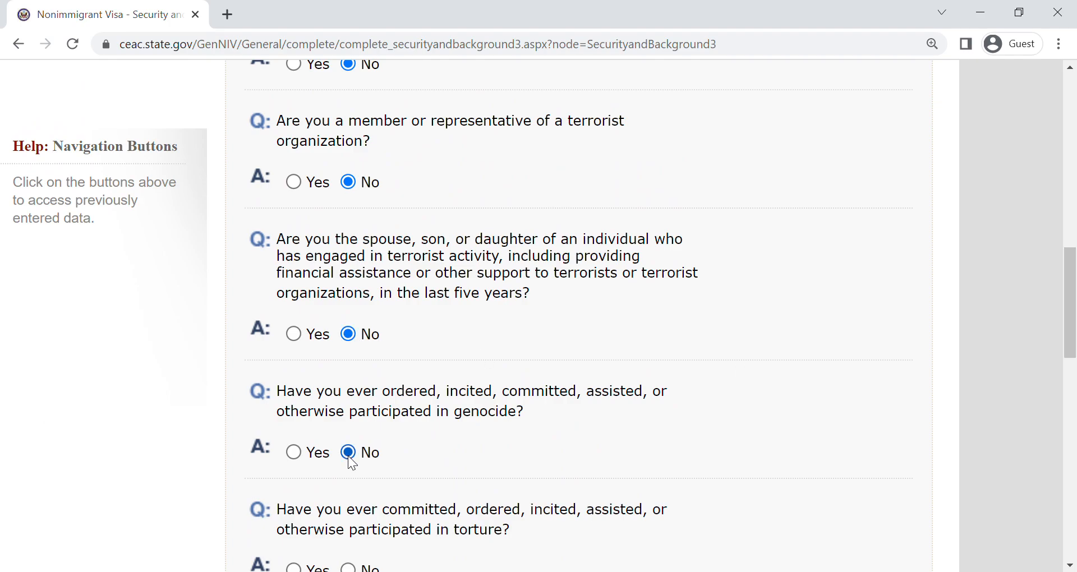
# - Answer No to the remaining Part 3 questions, from torture through coercive organ transplantation, and continue to Security and Background Part 4
pyautogui.moveTo(1075, 277); pyautogui.dragTo(1074, 344)
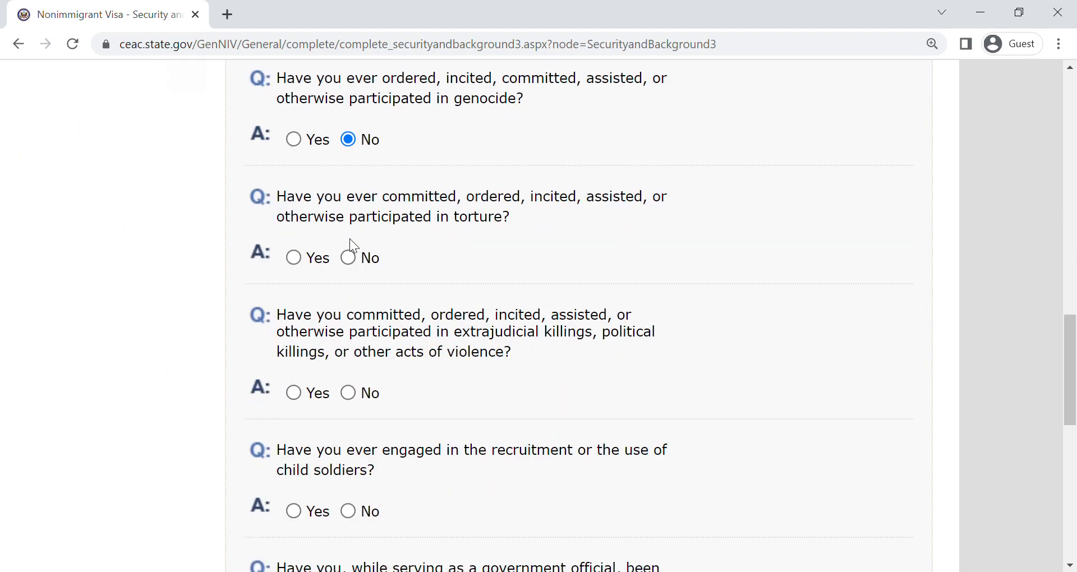
pyautogui.click(347, 259)
pyautogui.click(349, 510)
pyautogui.moveTo(1074, 364); pyautogui.dragTo(1074, 448)
pyautogui.click(348, 406)
pyautogui.click(348, 413)
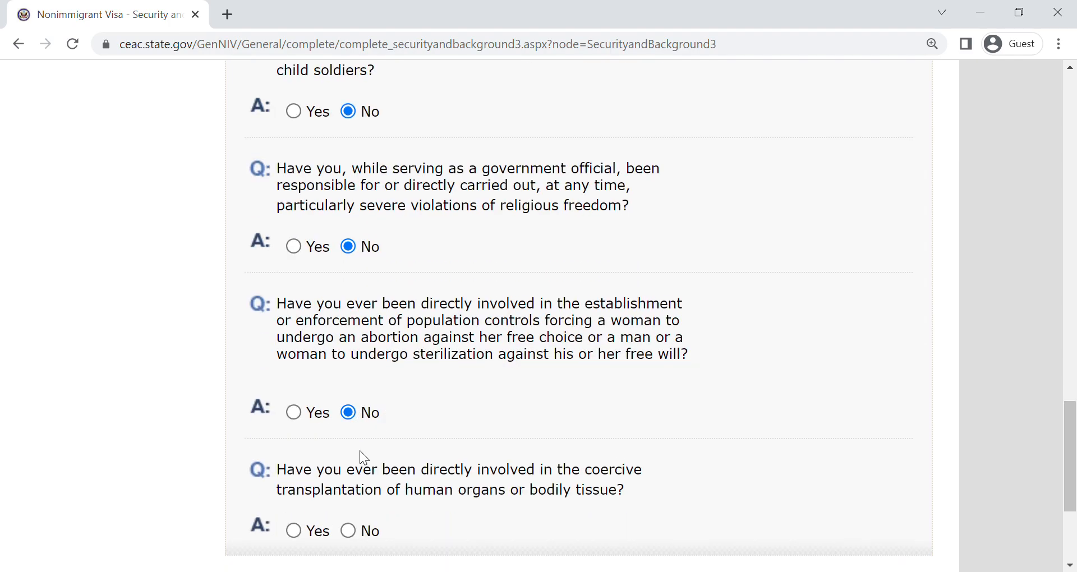
pyautogui.click(348, 530)
pyautogui.moveTo(1075, 431); pyautogui.dragTo(1074, 479)
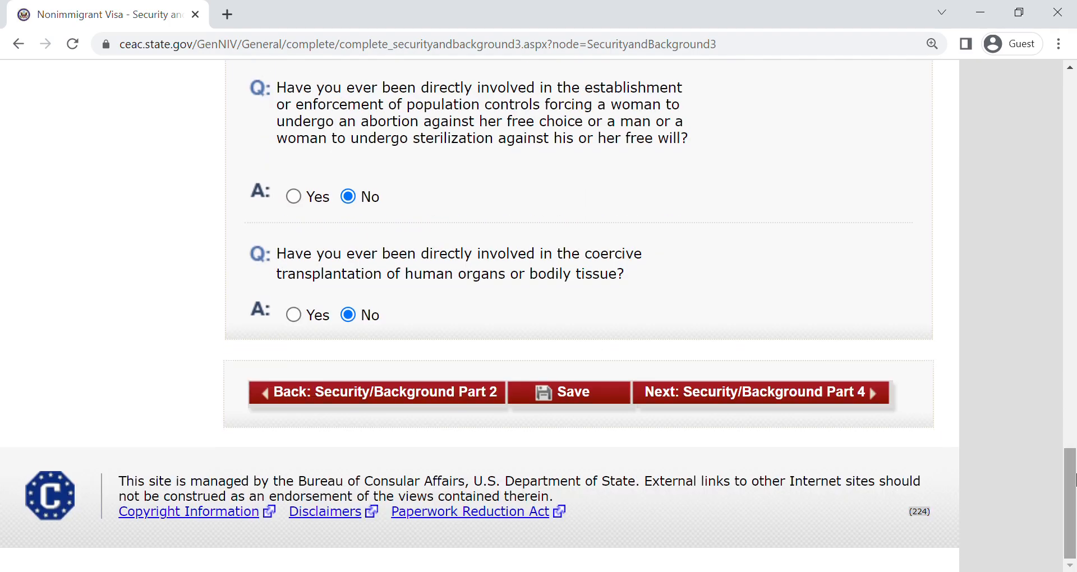
pyautogui.click(779, 387)
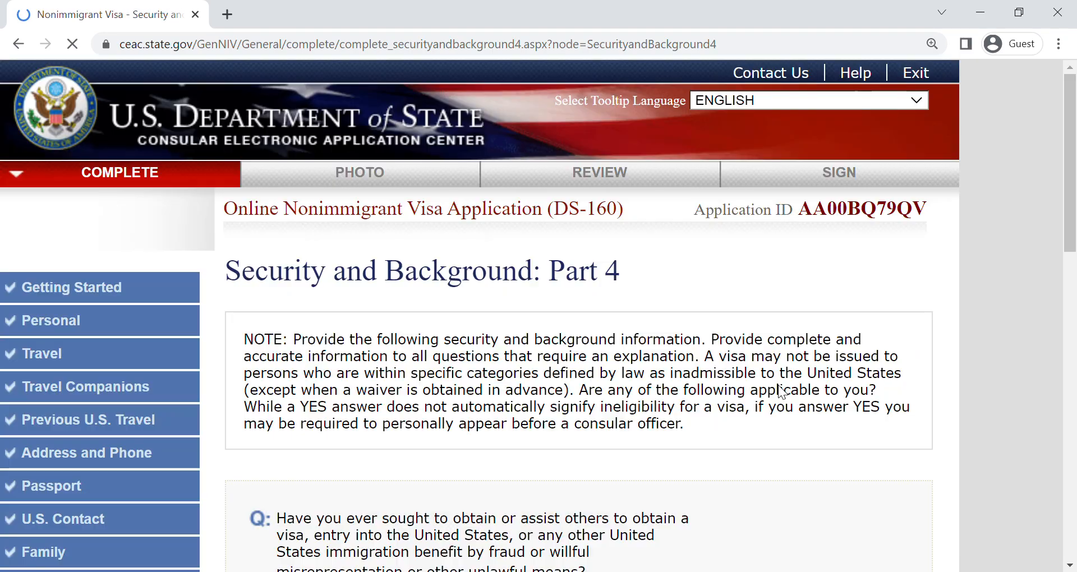
# - Answer No to the immigration fraud and the removal or deportation questions, and continue to Security and Background Part 5
pyautogui.scroll(-4, 331, 374)
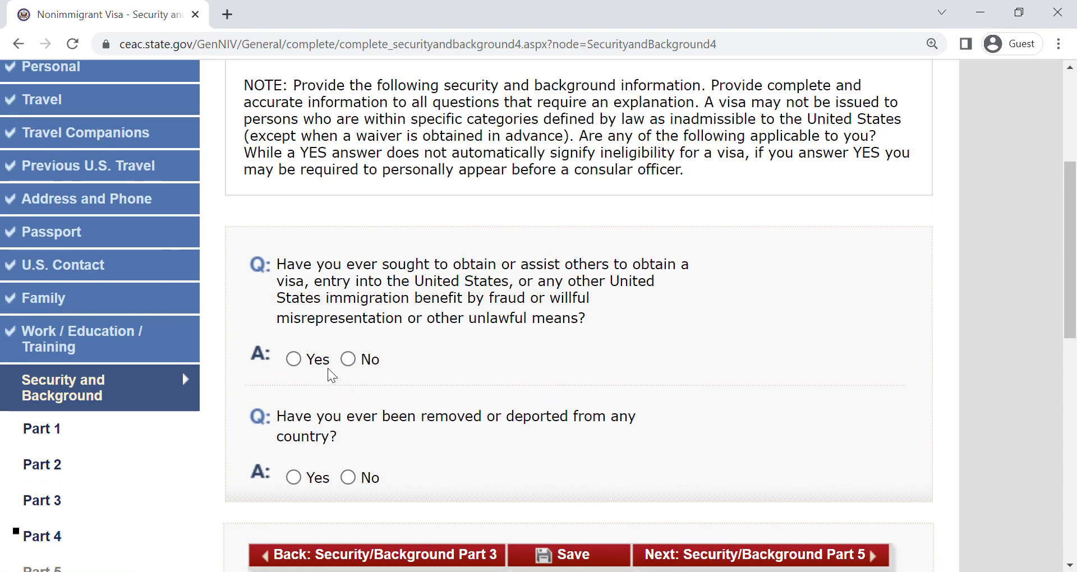
pyautogui.click(348, 359)
pyautogui.click(350, 478)
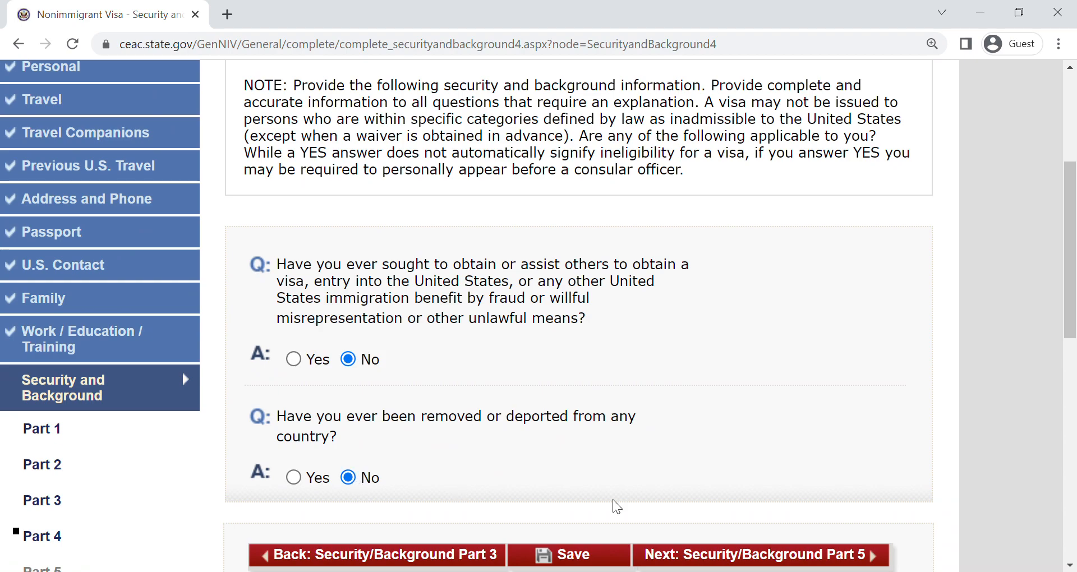
pyautogui.click(839, 552)
# - Answer No to all three Part 5 questions, including unlawful voting and renouncing citizenship to avoid taxation, and continue to the Photo section
pyautogui.scroll(-5, 1074, 223)
pyautogui.click(348, 312)
pyautogui.click(347, 430)
pyautogui.click(348, 548)
pyautogui.moveTo(1075, 317); pyautogui.dragTo(1075, 396)
pyautogui.click(760, 407)
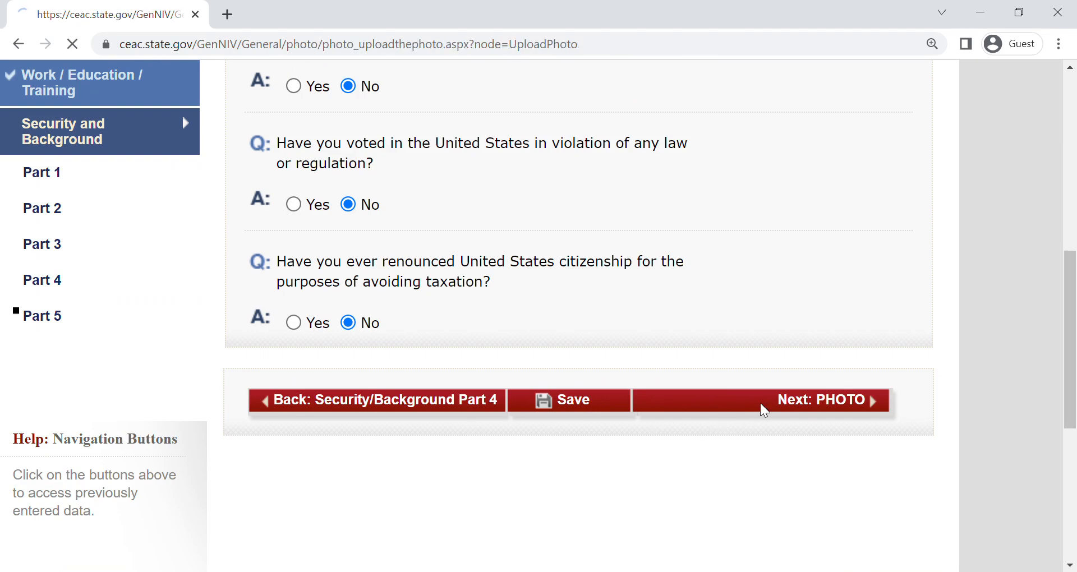
# - Try to submit the photo upload page without choosing a file, and cancel back to the application
pyautogui.moveTo(1075, 134); pyautogui.dragTo(1043, 346)
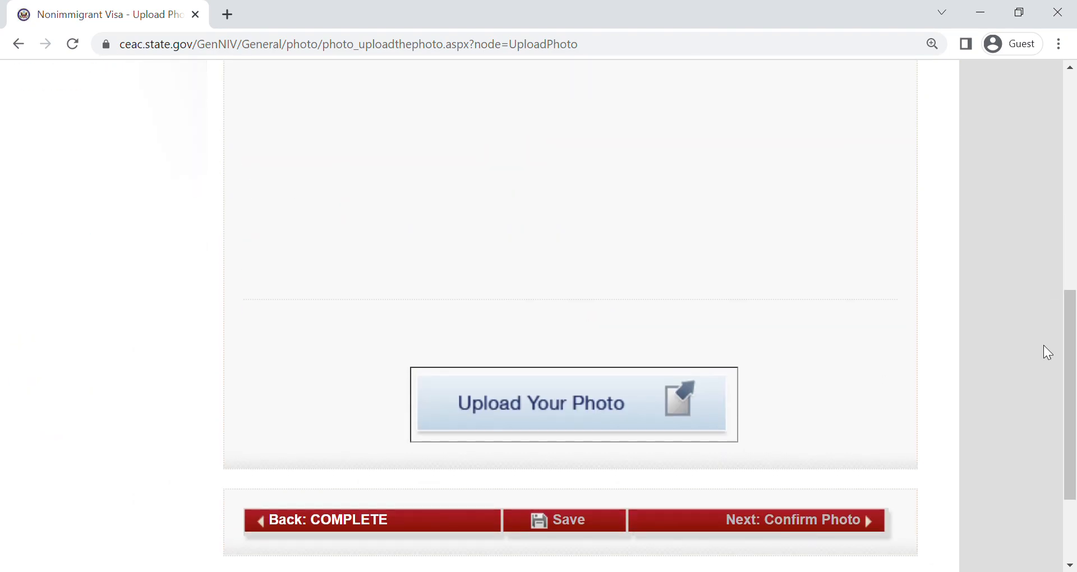
pyautogui.click(515, 397)
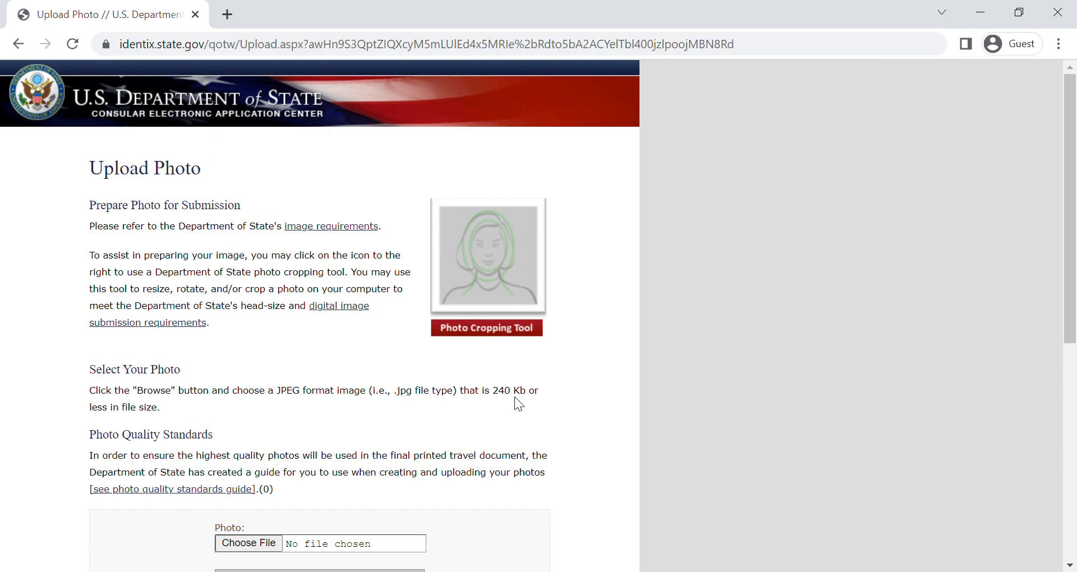
pyautogui.scroll(-6, 514, 396)
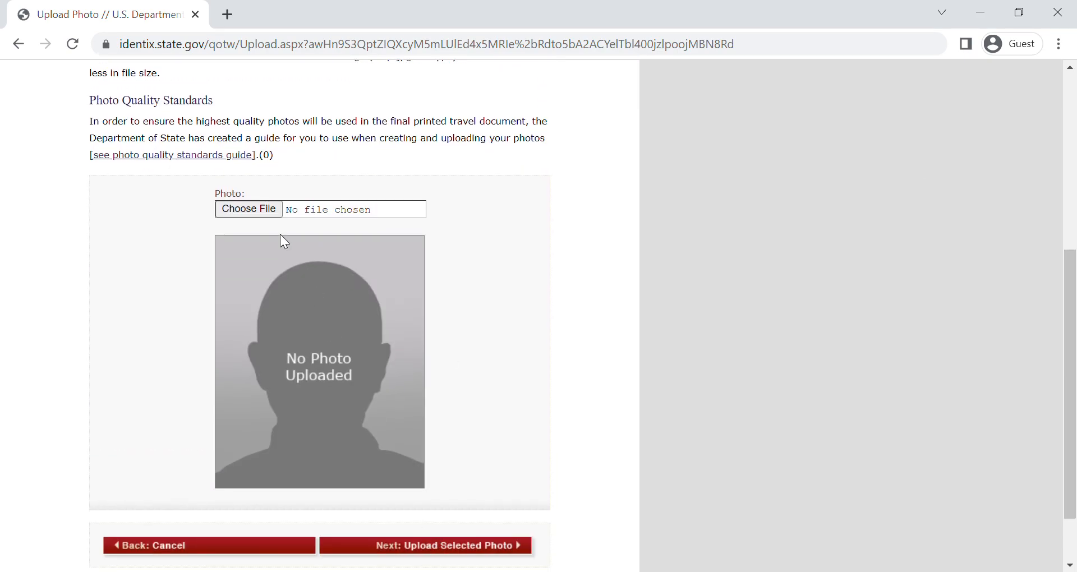
pyautogui.click(415, 553)
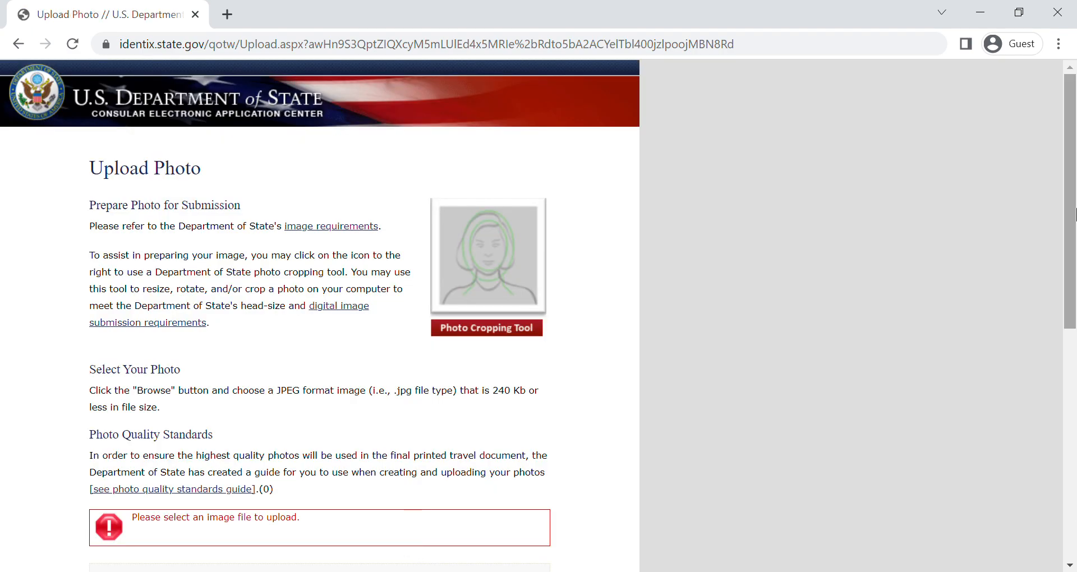
pyautogui.moveTo(1071, 213); pyautogui.dragTo(1071, 449)
pyautogui.click(206, 480)
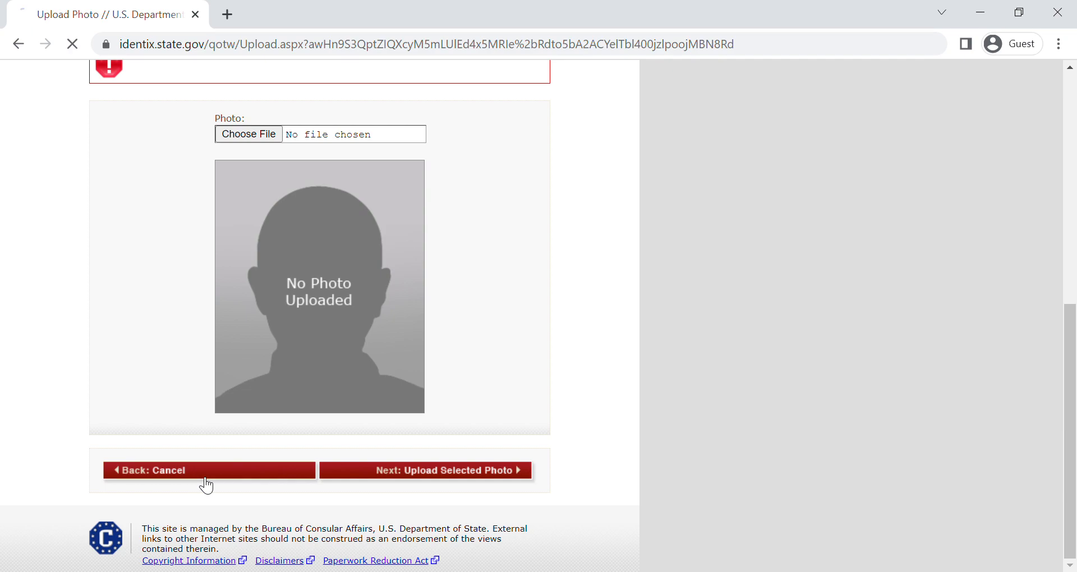
# - Return from the photo section to the Complete section and page through Personal 1 and Personal 2
pyautogui.scroll(-3, 1072, 379)
pyautogui.moveTo(1072, 377); pyautogui.dragTo(1072, 527)
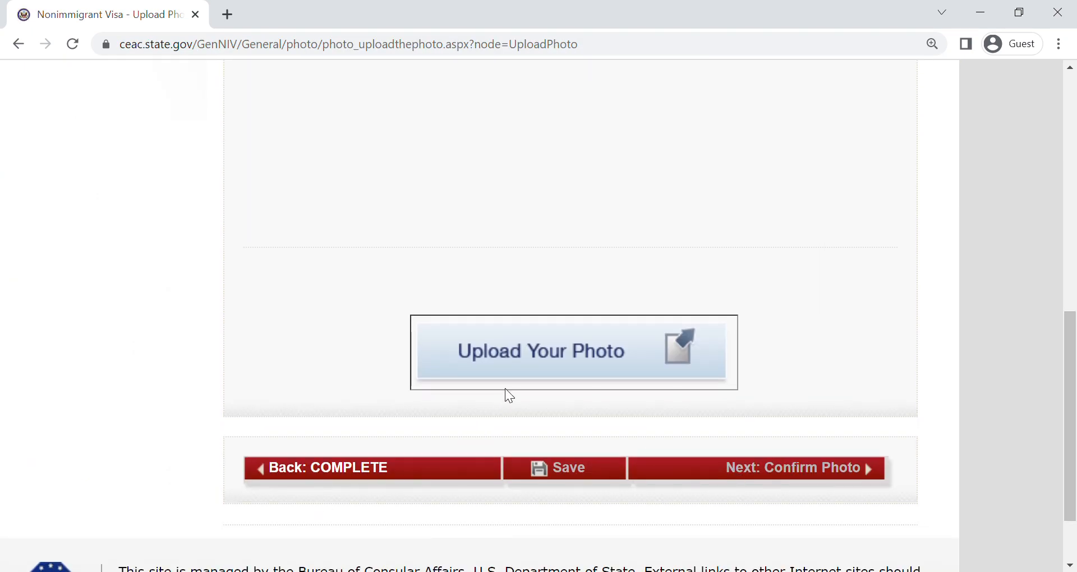
pyautogui.click(331, 481)
pyautogui.moveTo(1072, 135); pyautogui.dragTo(1062, 557)
pyautogui.click(802, 403)
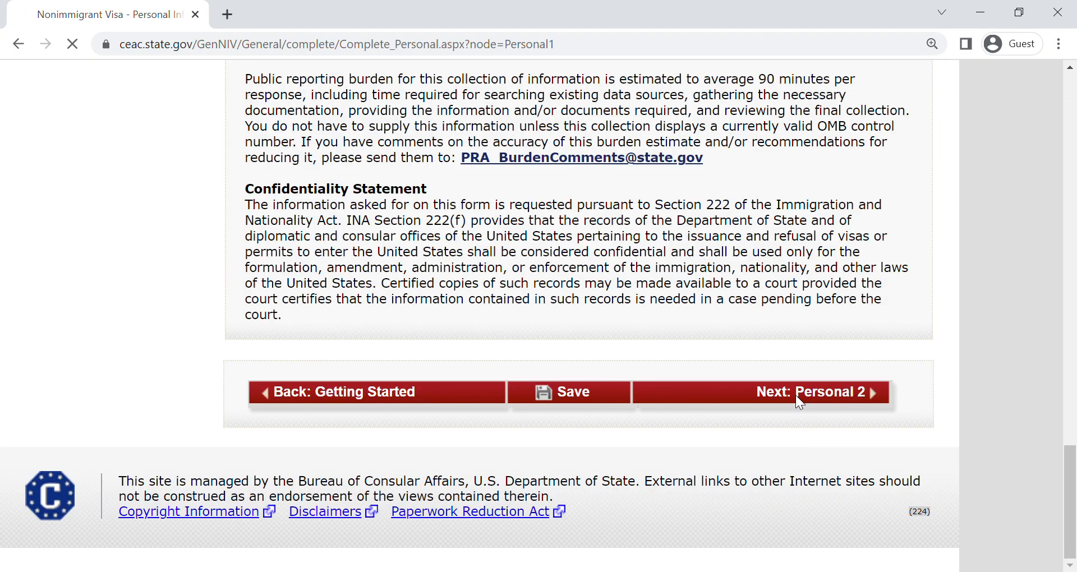
pyautogui.moveTo(1075, 213); pyautogui.dragTo(1072, 505)
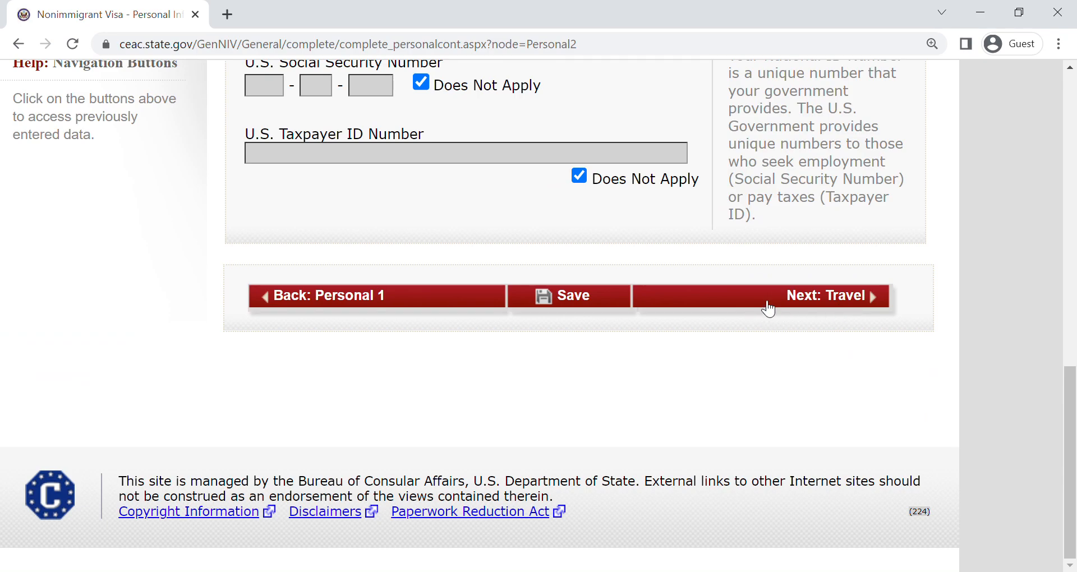
pyautogui.click(790, 303)
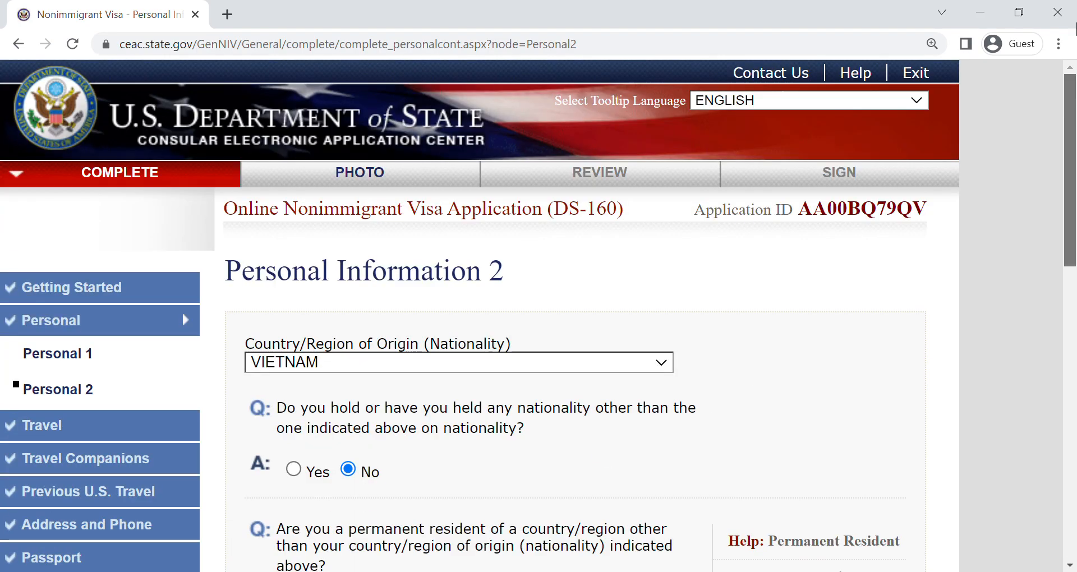
# - Return to the Photo section and open the photo submission page
pyautogui.click(390, 188)
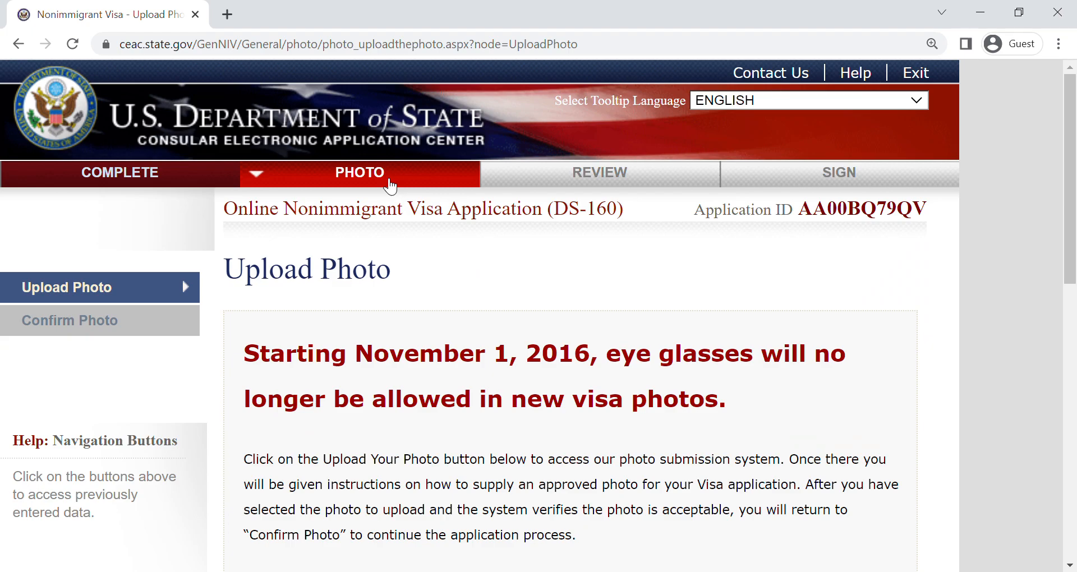
pyautogui.moveTo(1073, 196); pyautogui.dragTo(1074, 449)
pyautogui.click(607, 311)
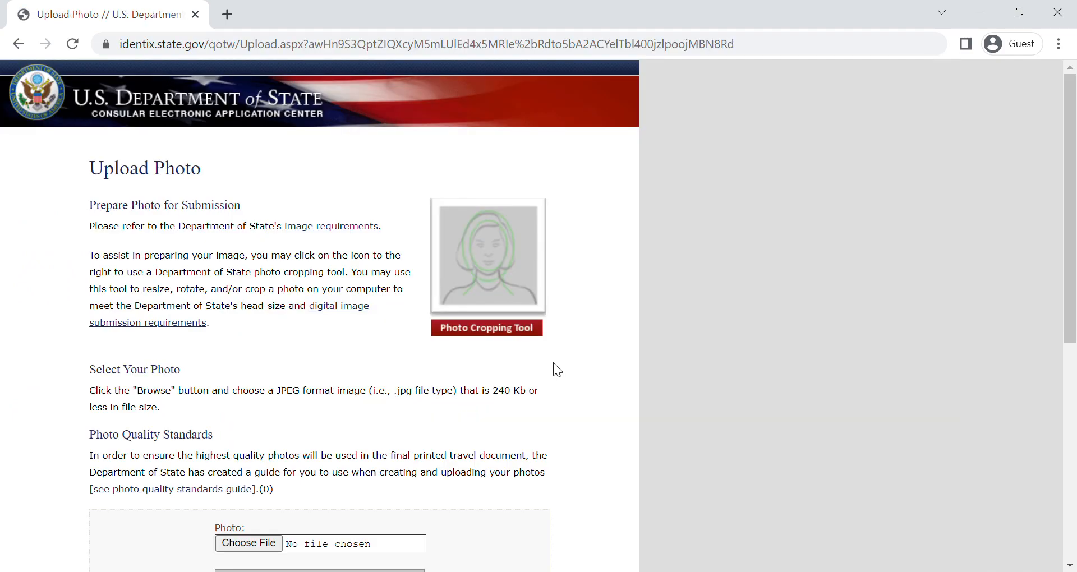
# - Browse for a photo file without selecting one, and look over the photo upload page
pyautogui.click(270, 545)
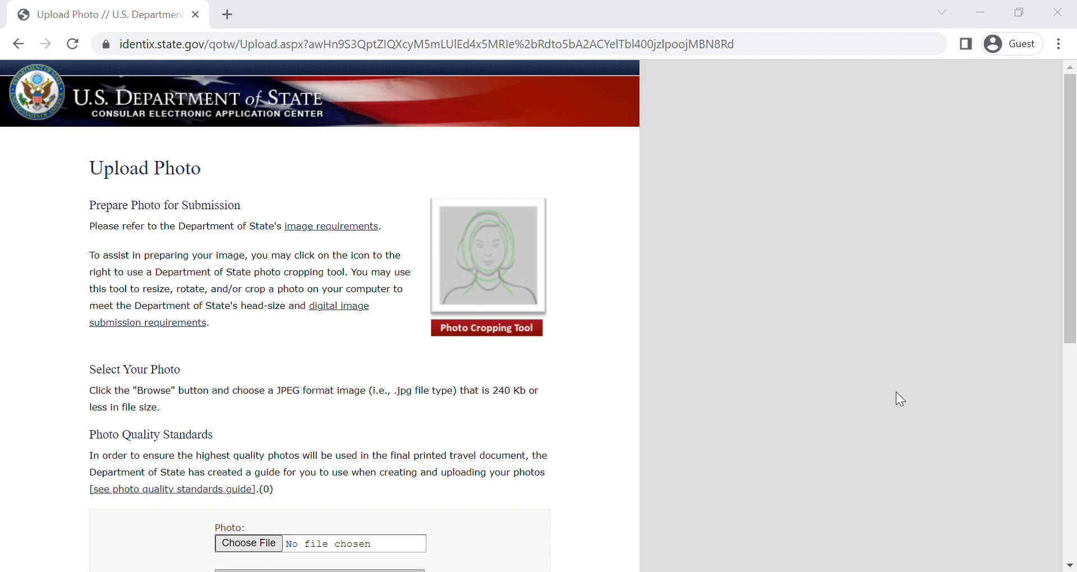
pyautogui.click(947, 501)
pyautogui.moveTo(1070, 278); pyautogui.dragTo(1075, 462)
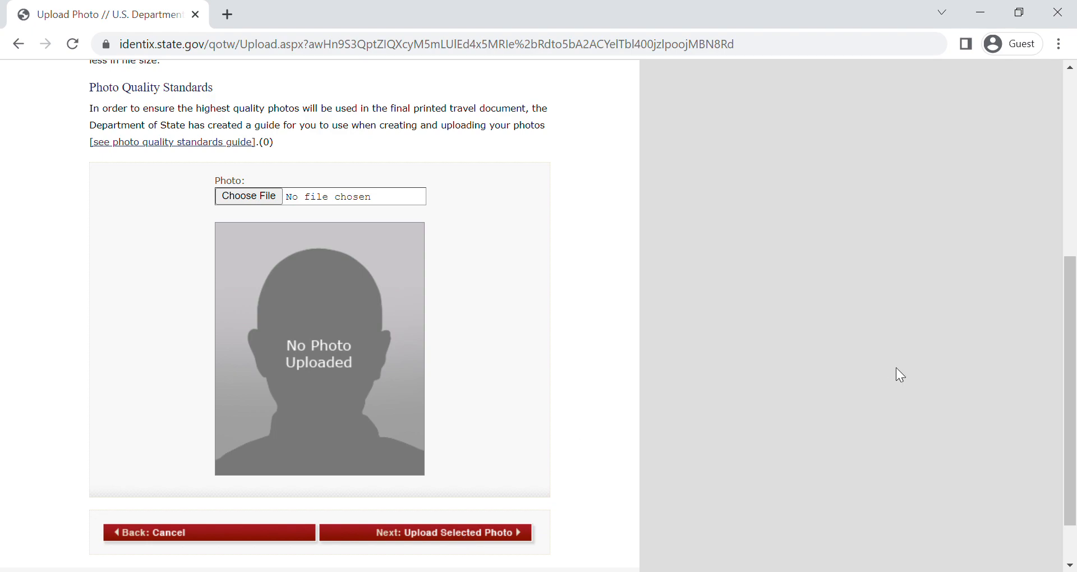
pyautogui.moveTo(1070, 391); pyautogui.dragTo(1074, 208)
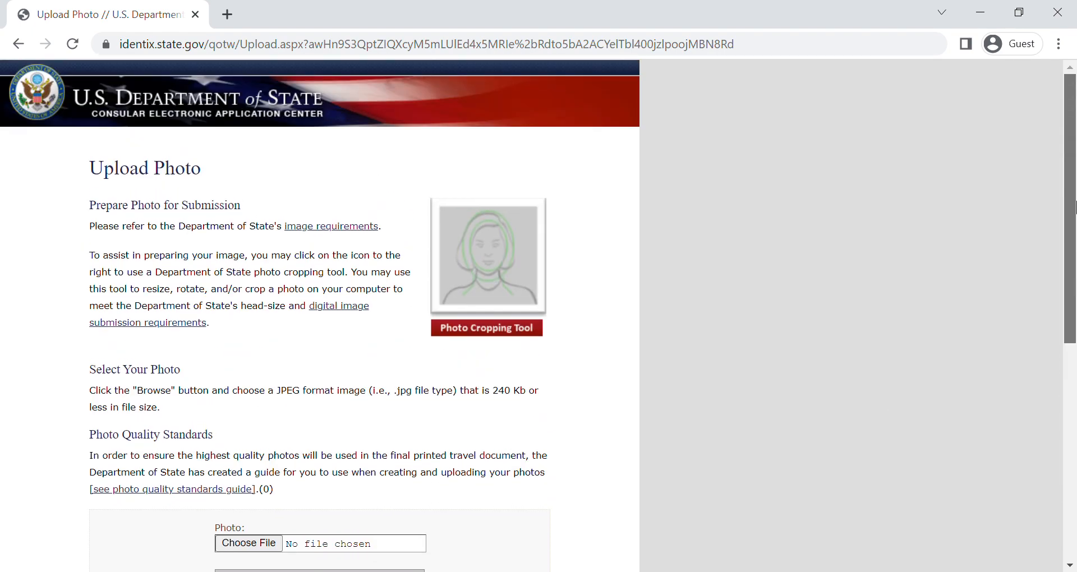